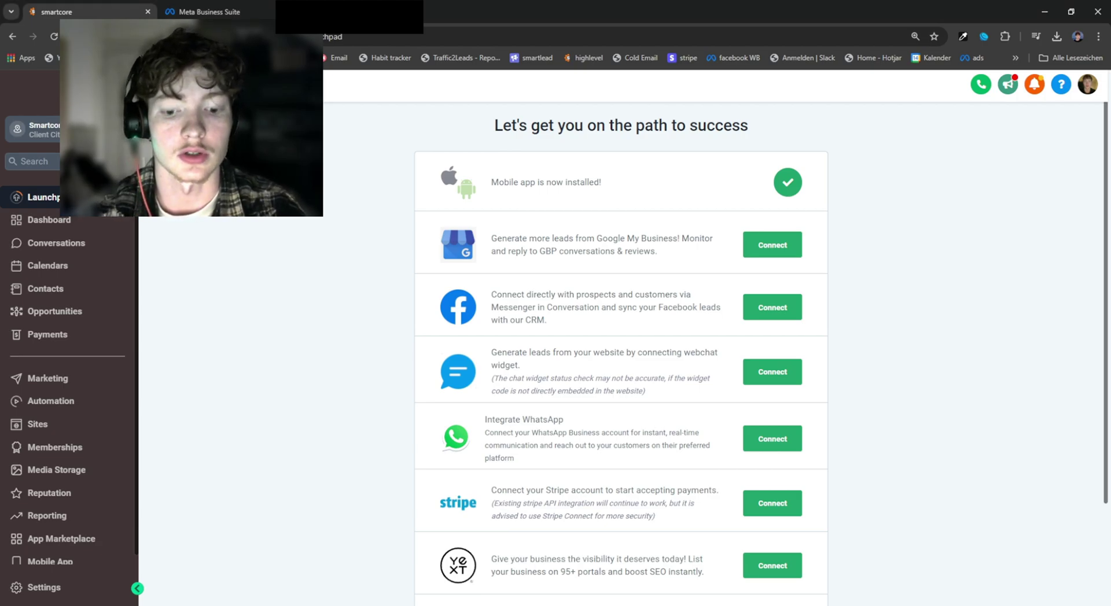
- Open the solar offer landing page and try its survey, choosing Own and setting a monthly electricity bill
left_click(316, 9)
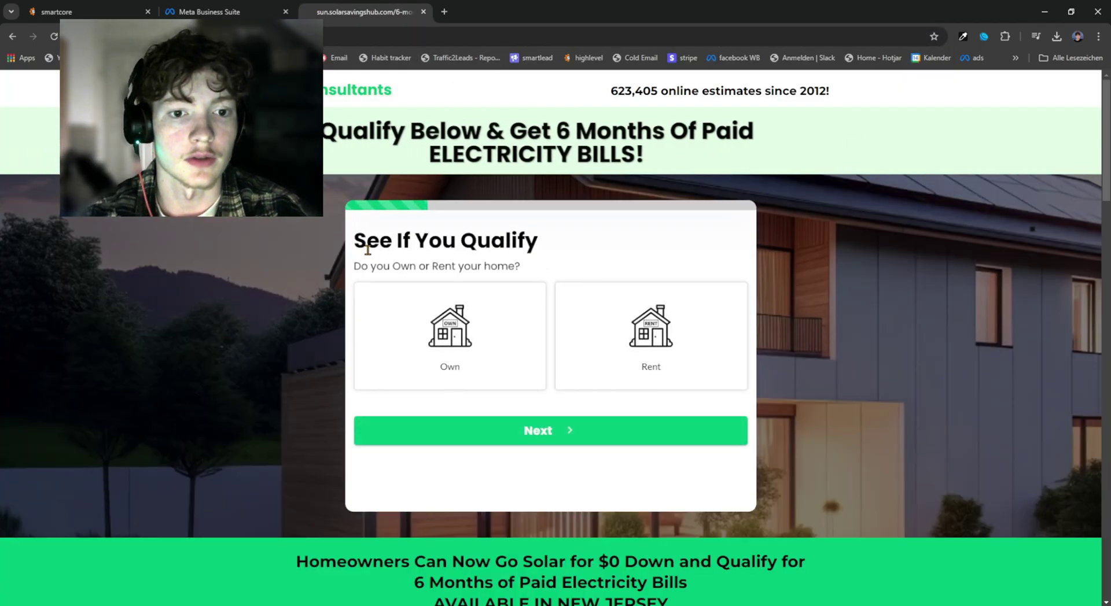
left_click_drag(512, 243, 366, 242)
left_click(484, 352)
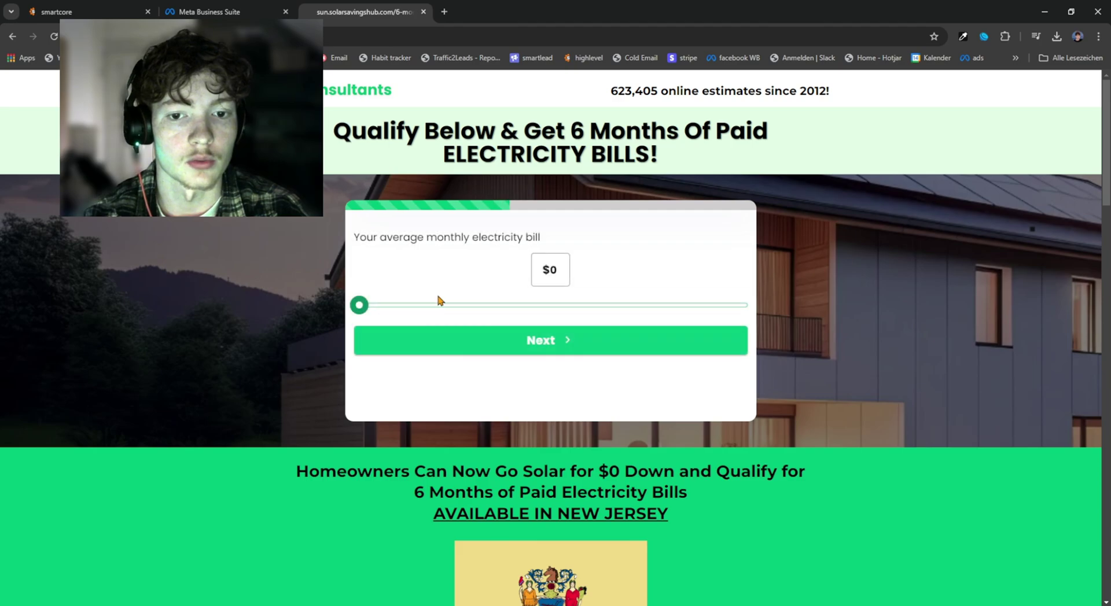
left_click(511, 305)
left_click(542, 345)
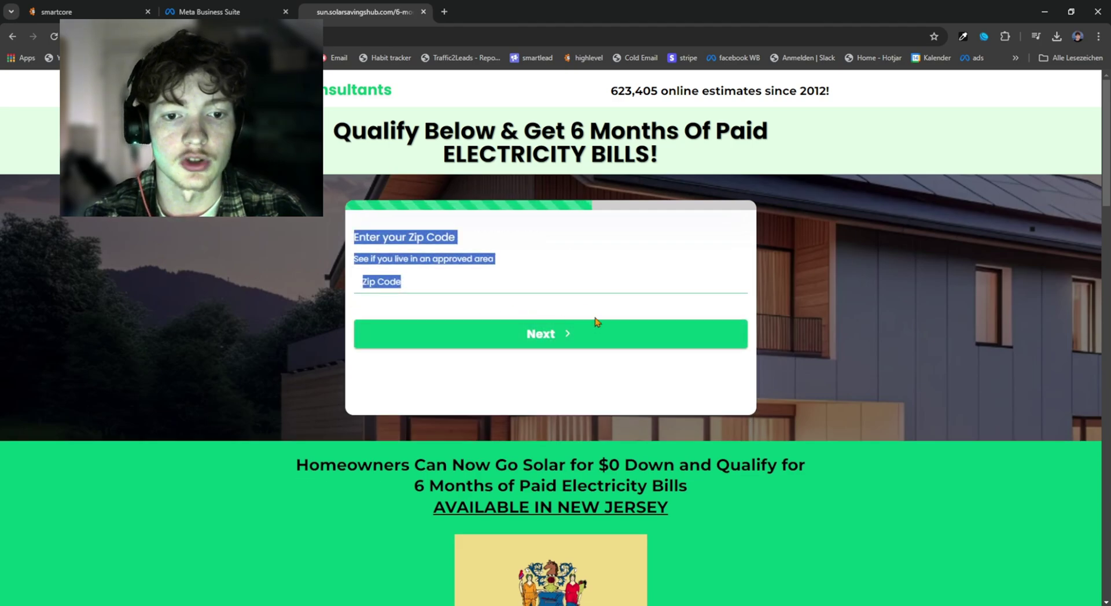
- Look through the landing page's sections below the survey and close the page
scroll(605, 272, "down", 7)
scroll(633, 289, "down", 7)
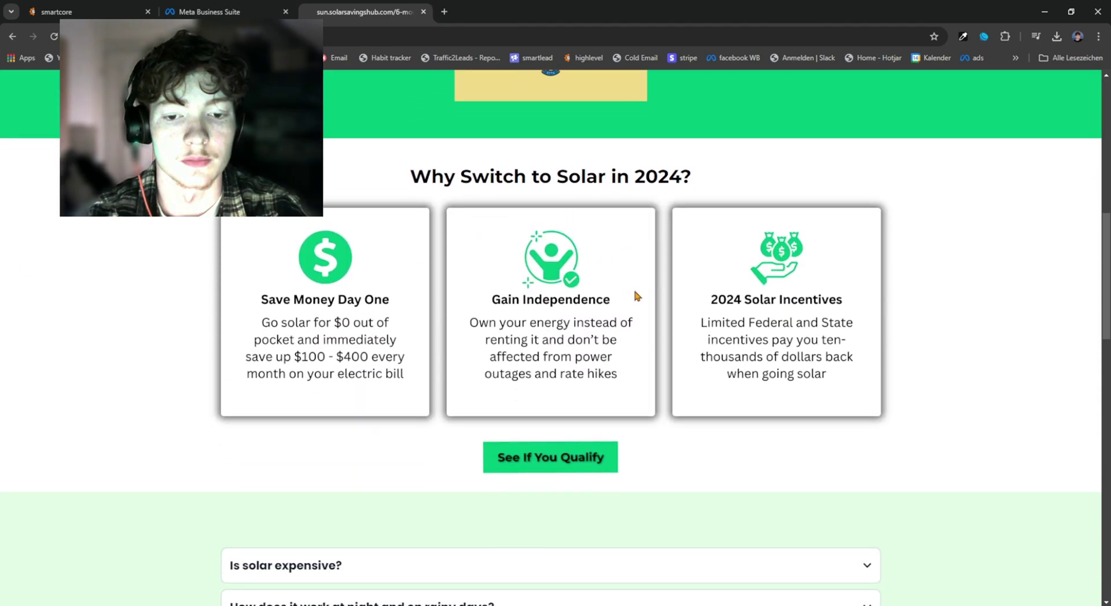
scroll(633, 289, "up", 9)
left_click(225, 12)
left_click(423, 13)
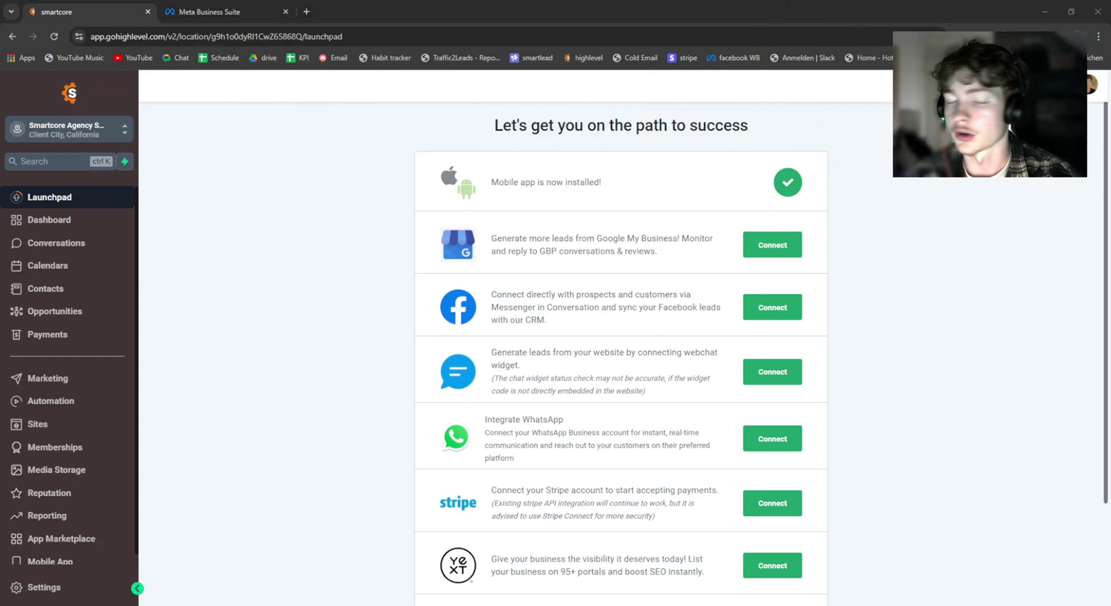
- Open the "Facebook Funnel - 6 Months electricity Offer" funnel from the Sites funnels list
left_click(69, 130)
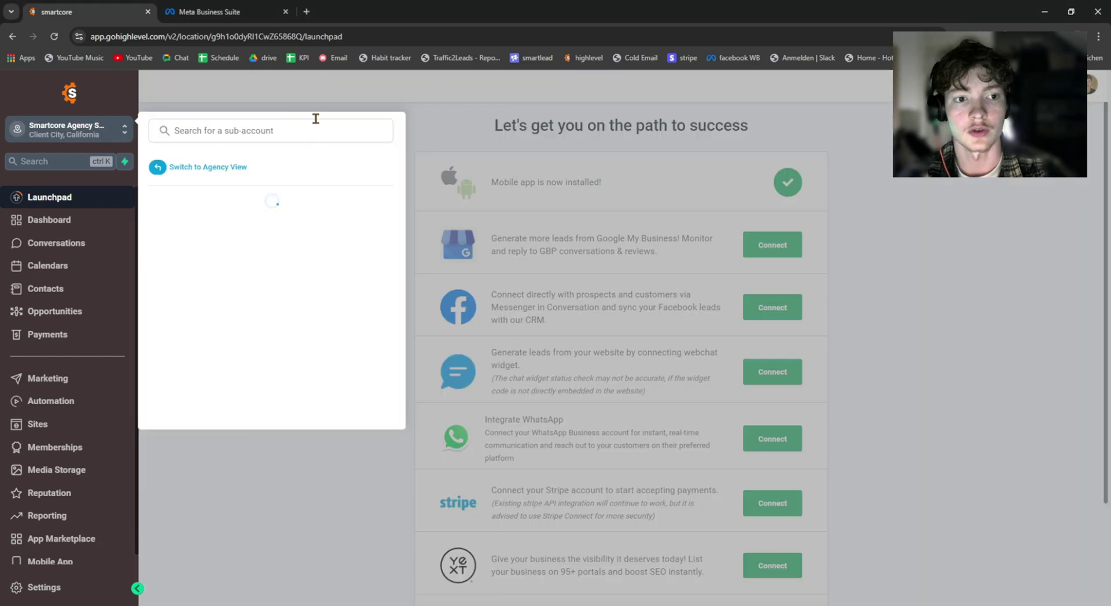
key("Escape")
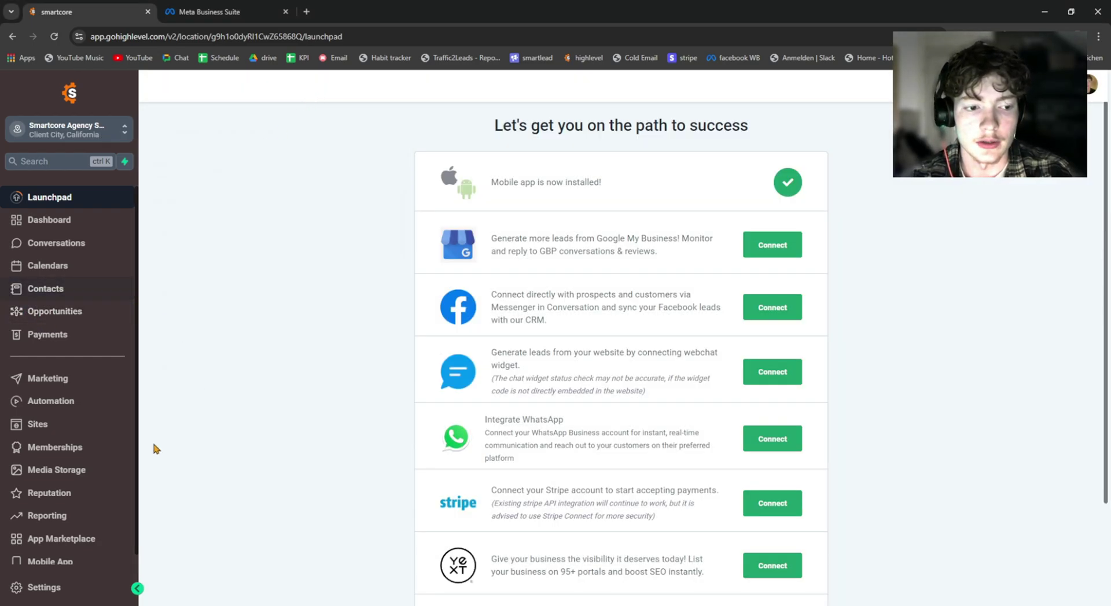
left_click(46, 434)
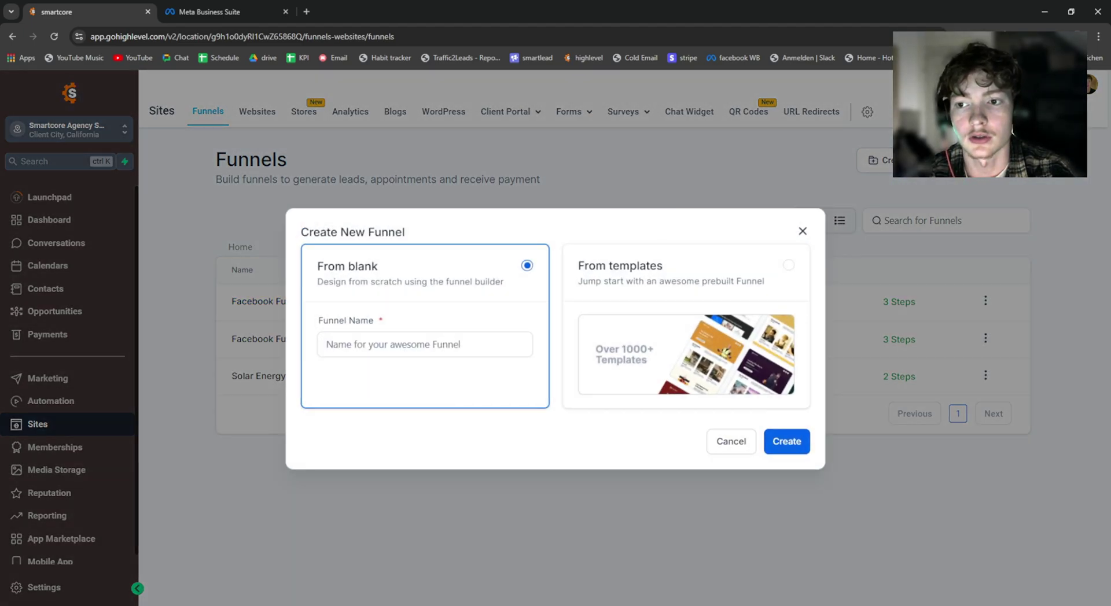
left_click(803, 231)
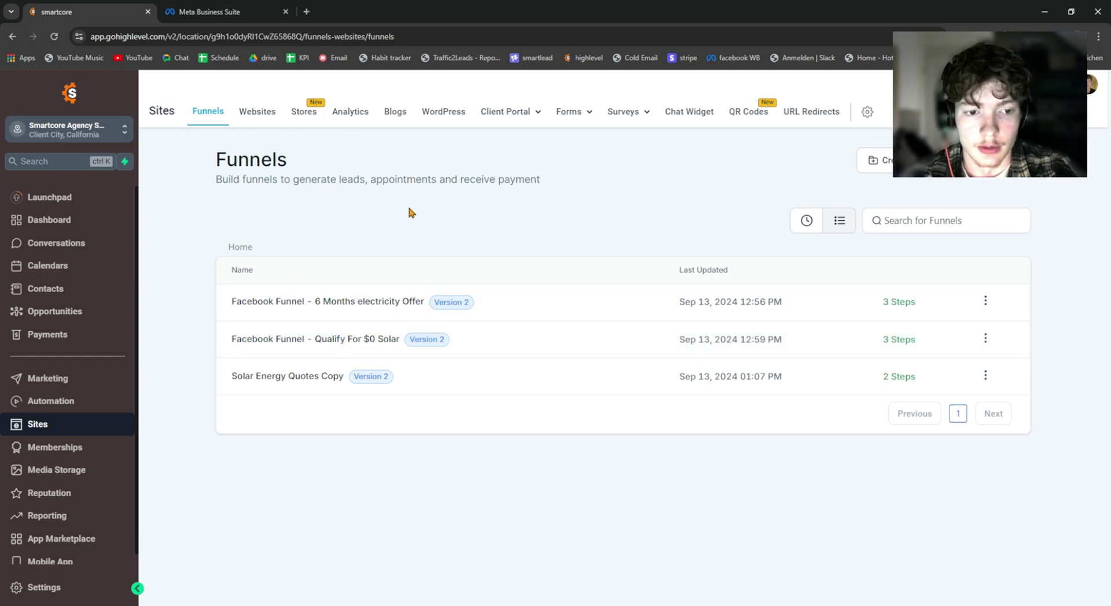
left_click(339, 299)
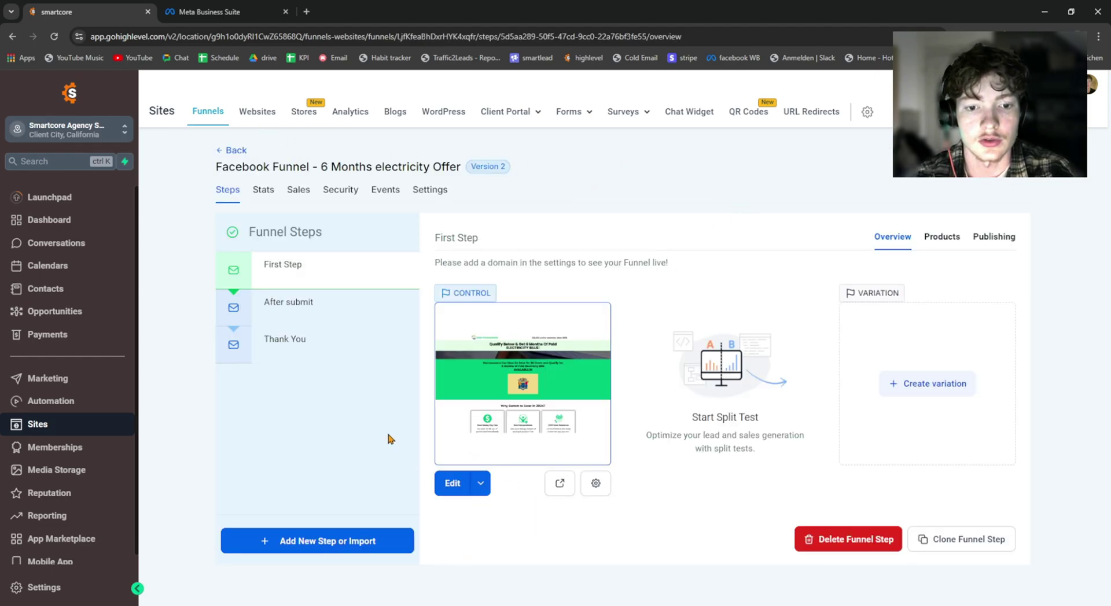
- Look through the funnel's After submit and Thank You steps and return to First Step
left_click(324, 302)
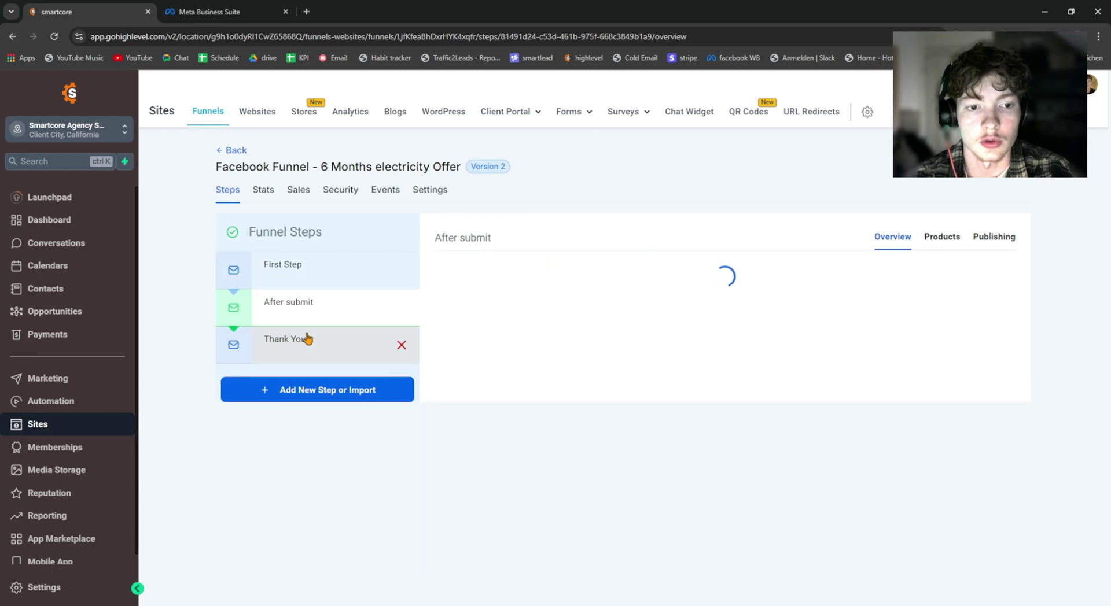
left_click(307, 339)
left_click(302, 272)
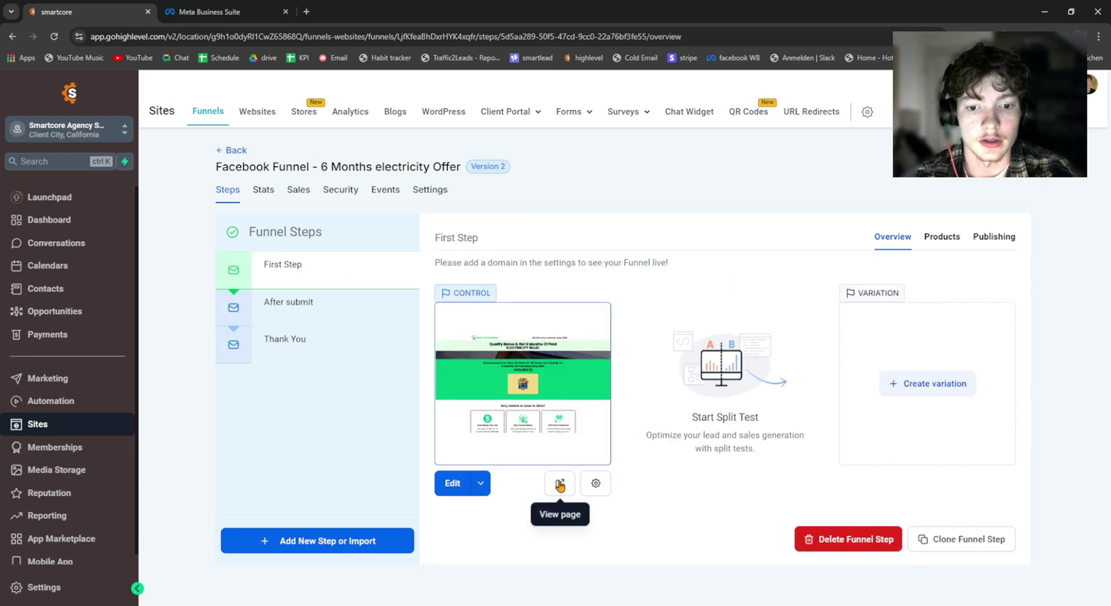
- Preview the First Step page of the funnel in a separate tab and close the preview
left_click(560, 483)
key("ctrl+shift+Tab")
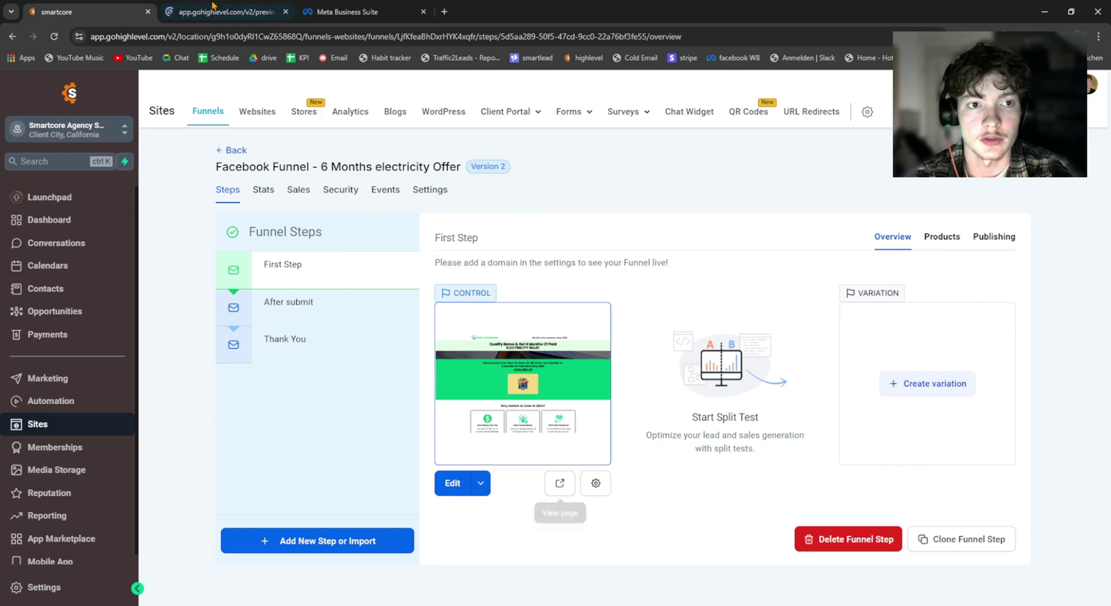
key("ctrl+Tab")
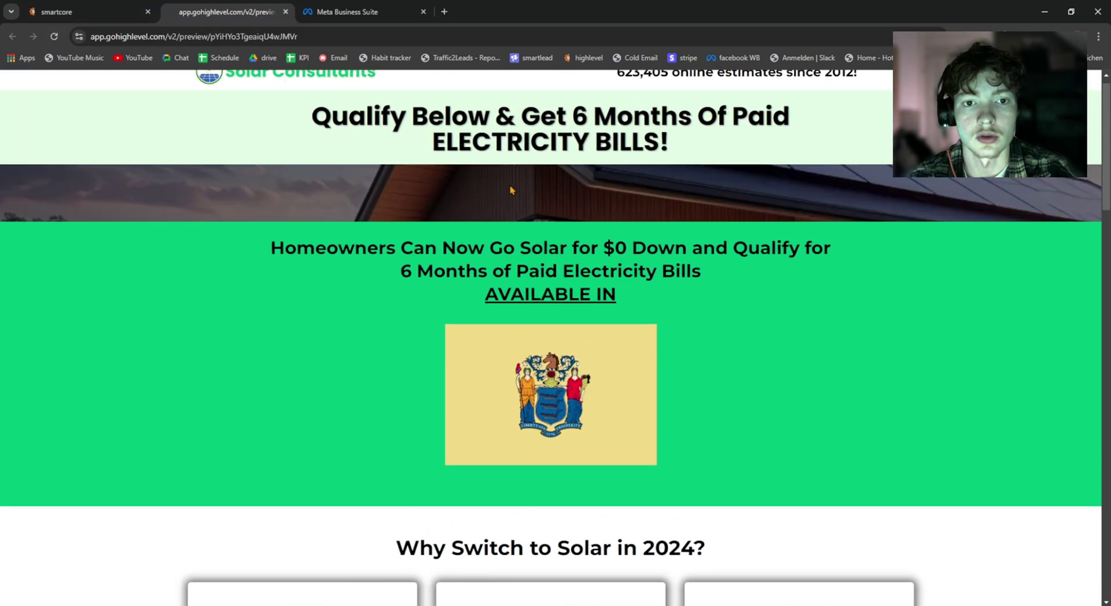
key("ctrl+shift+Tab")
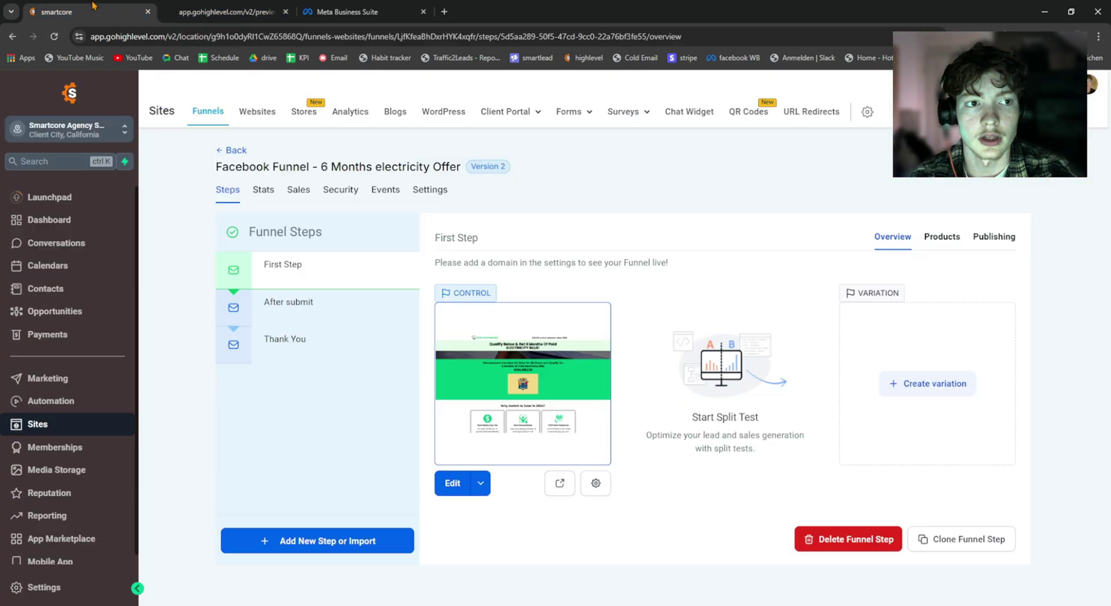
left_click(286, 11)
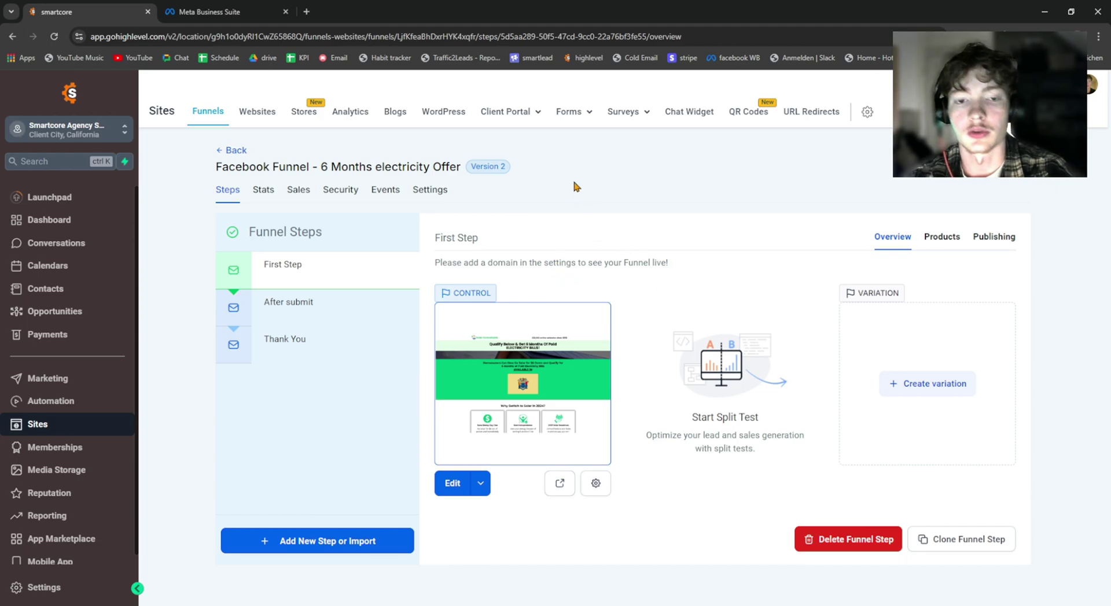
- Visit affordablesolar.net in a new tab as an example domain and close it
left_click(307, 11)
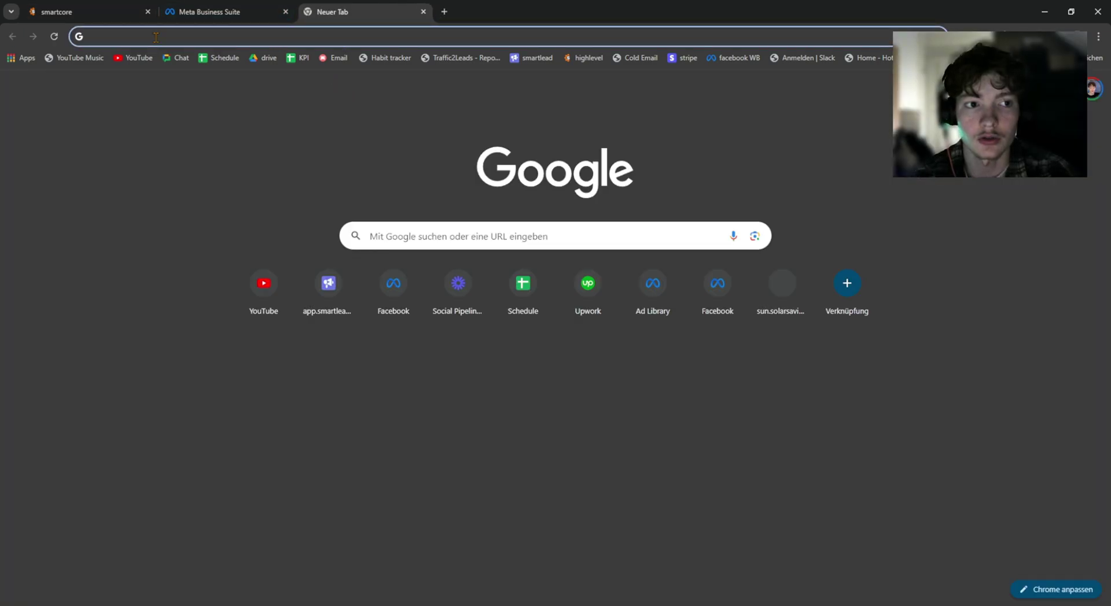
type("affor")
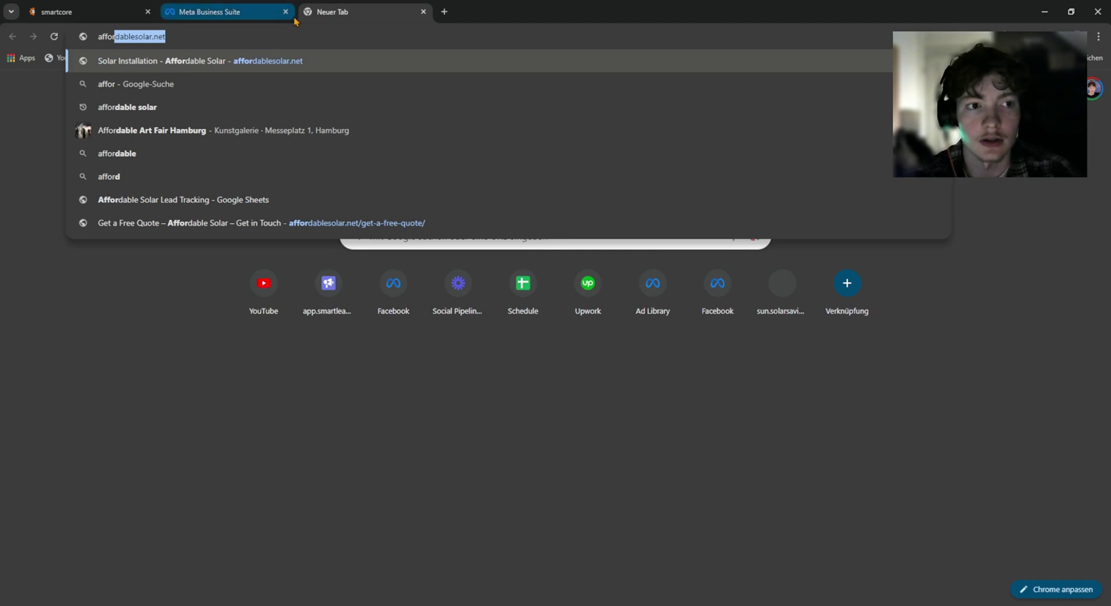
key("Return")
middle_click(395, 13)
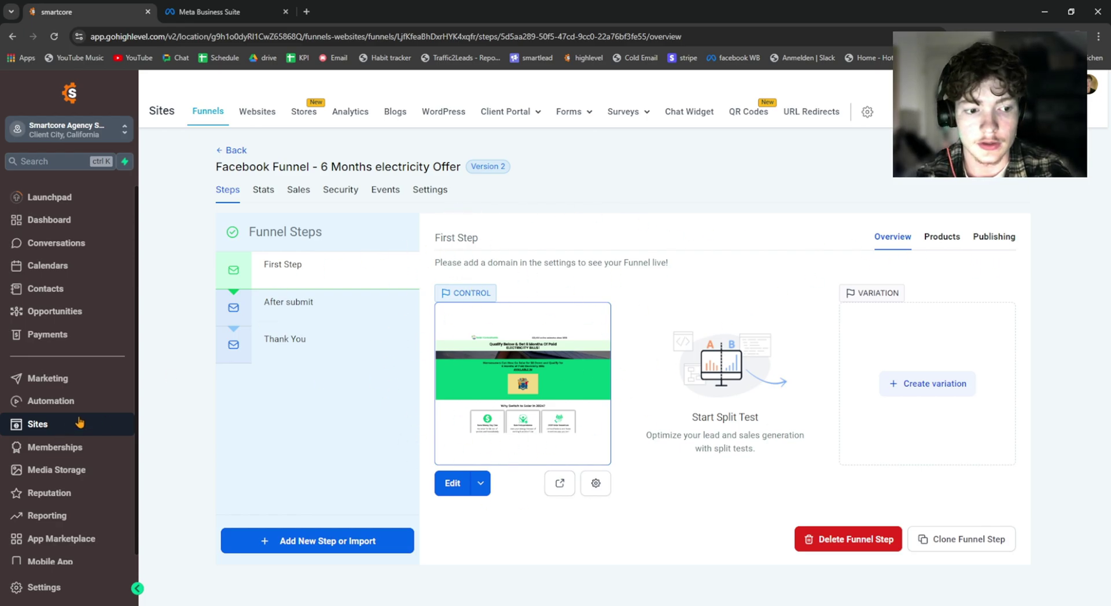
- Add test.solarsavingshub.com as a new domain in the sub-account's domain settings and continue to the provider authorization
scroll(78, 440, "down", 1)
left_click(55, 589)
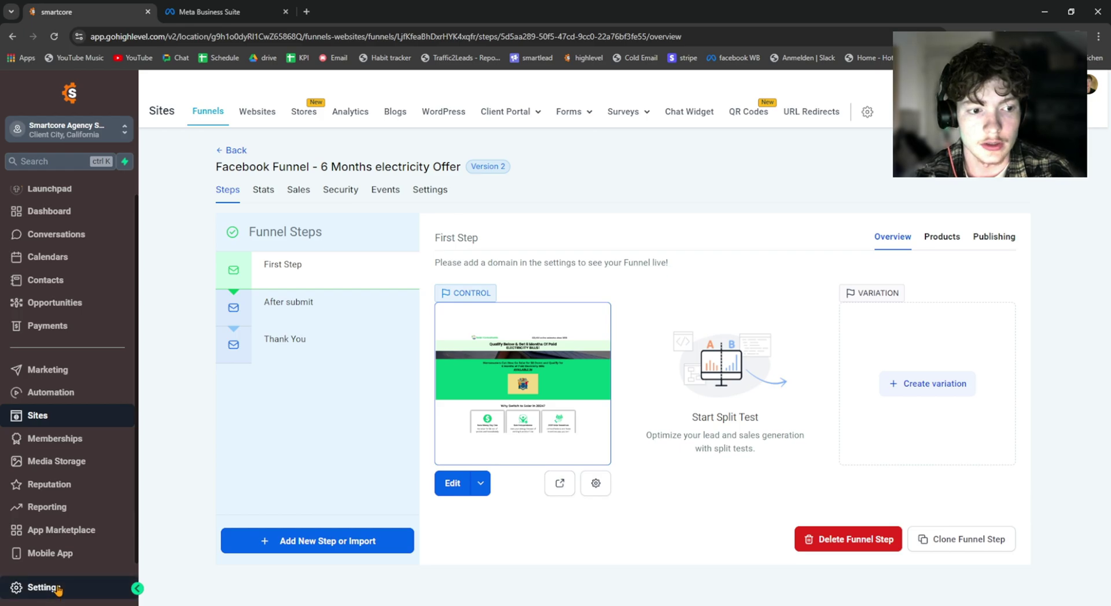
scroll(55, 373, "down", 3)
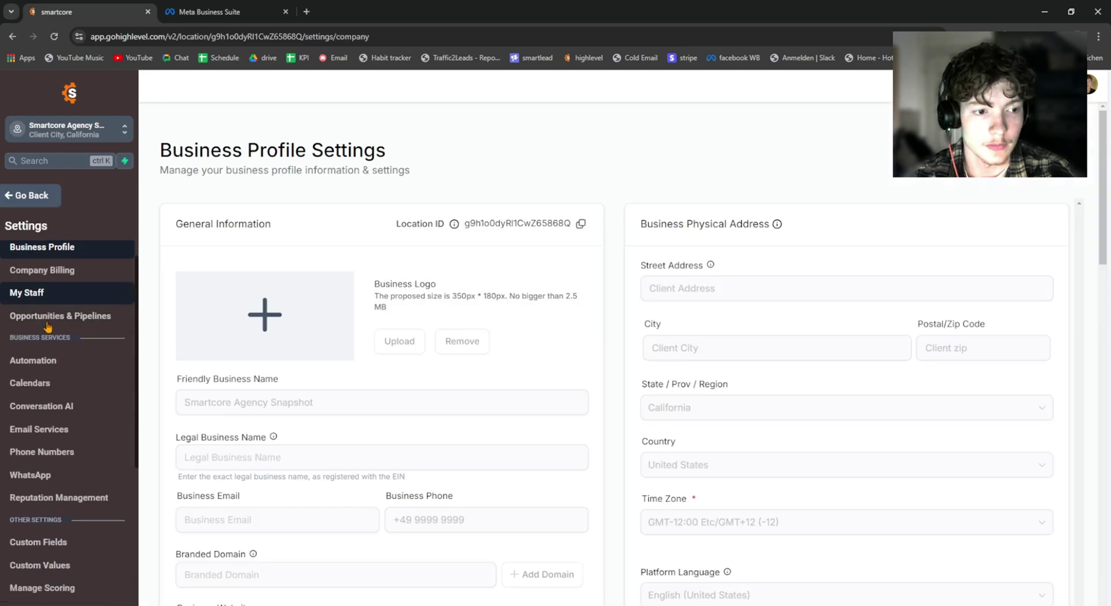
scroll(58, 379, "down", 1)
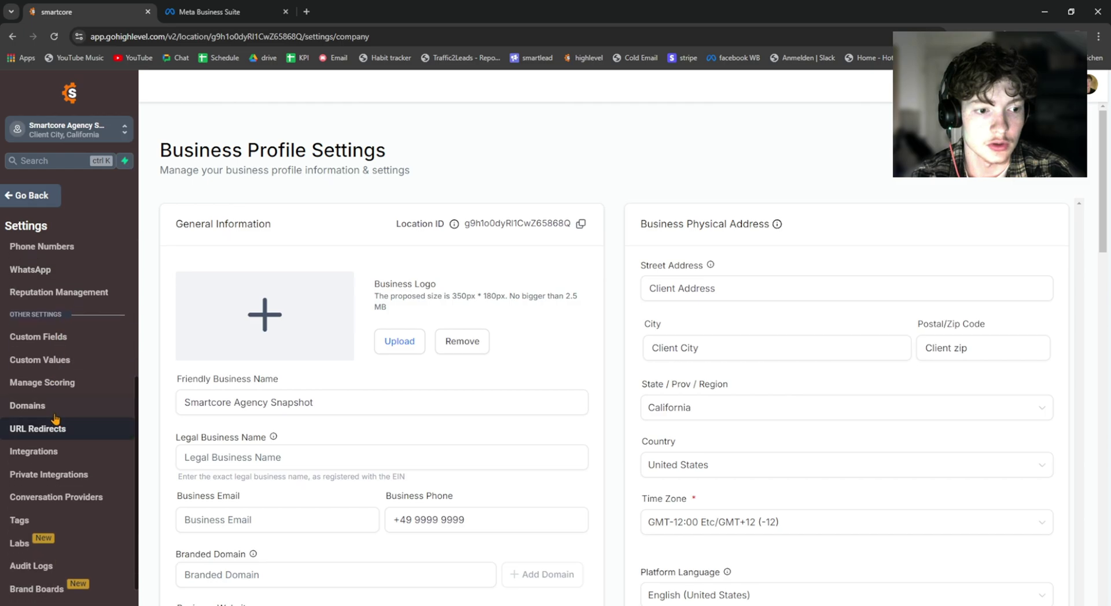
left_click(54, 404)
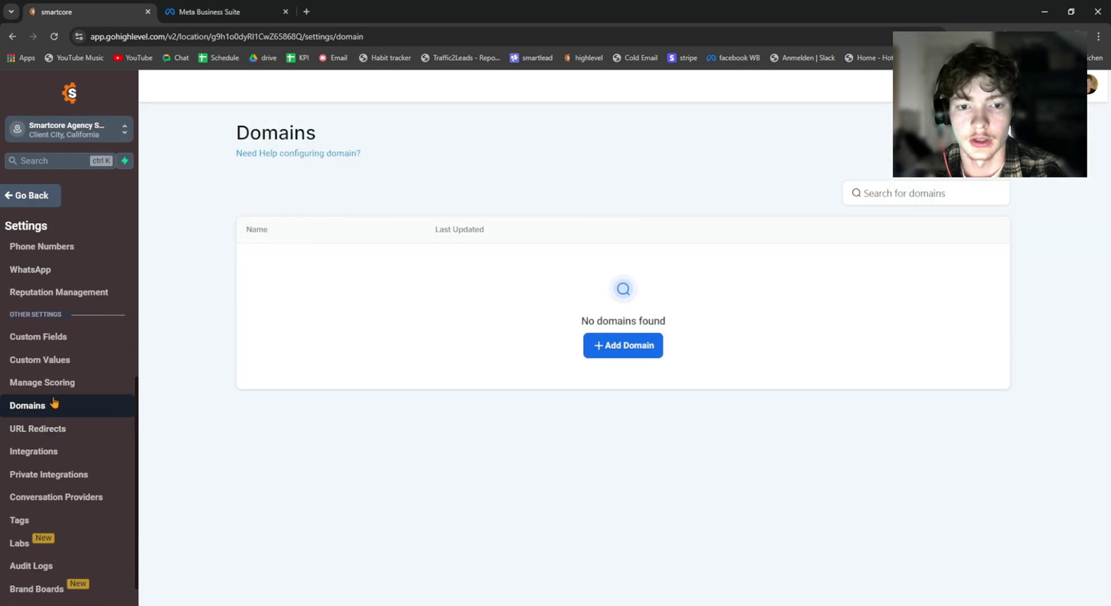
left_click(631, 359)
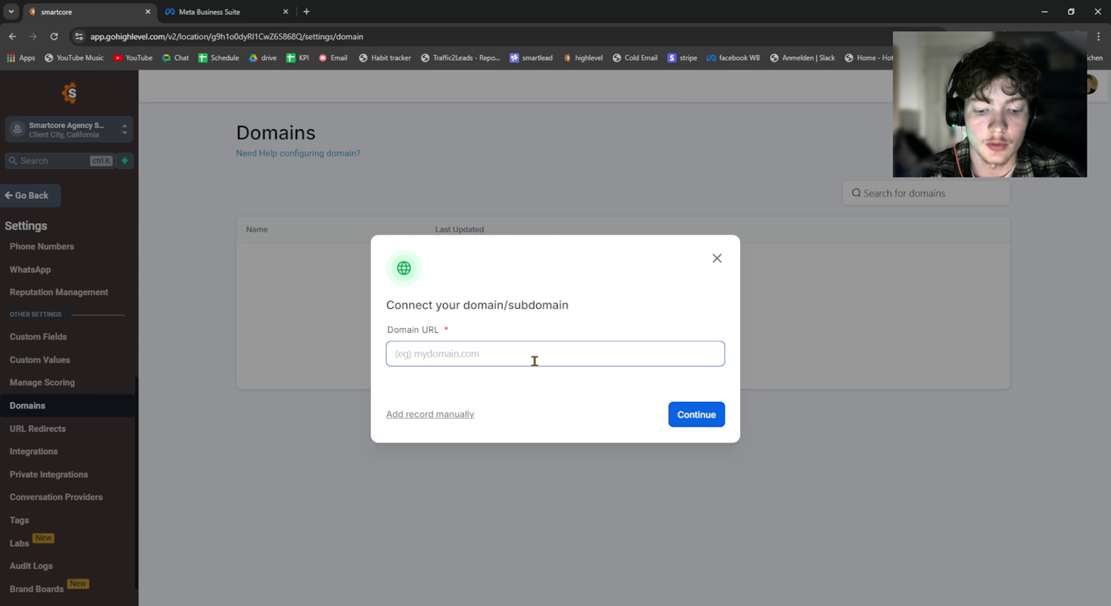
type("tw")
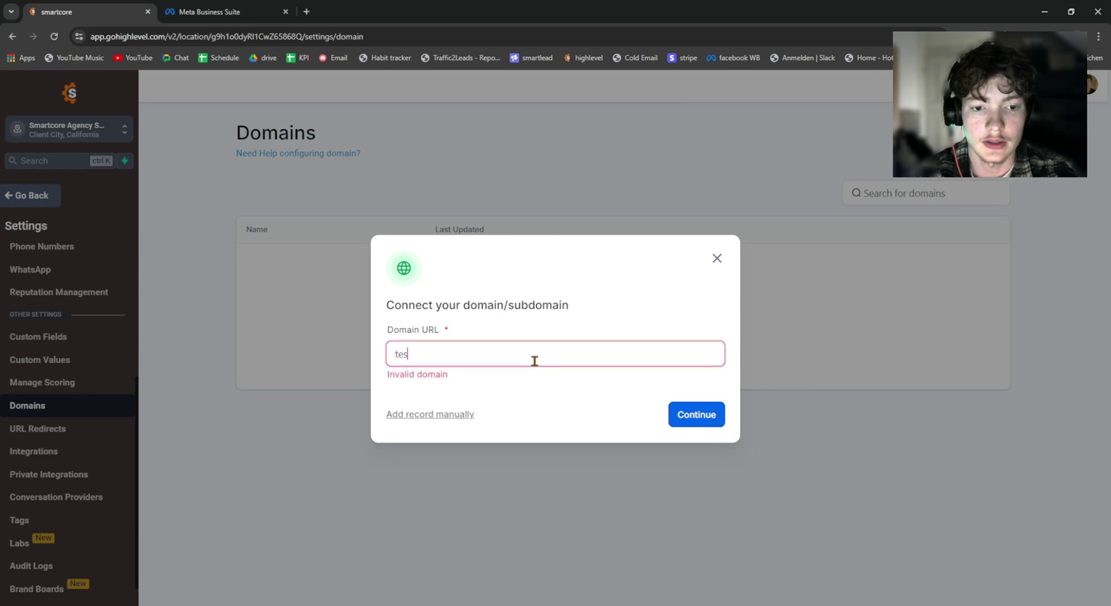
type("solarsavingshub.com")
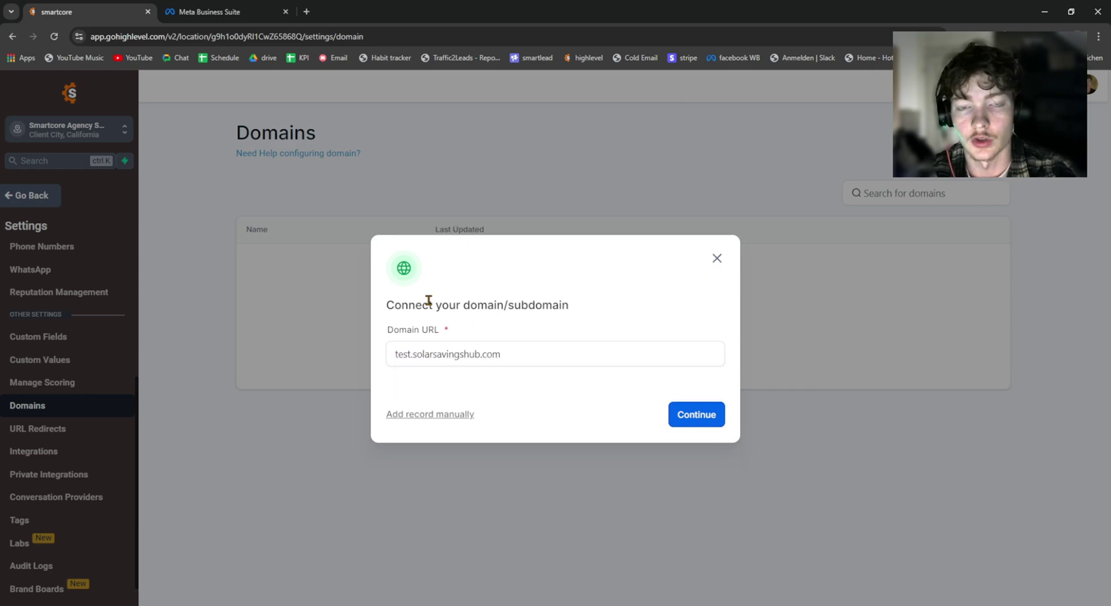
left_click(704, 416)
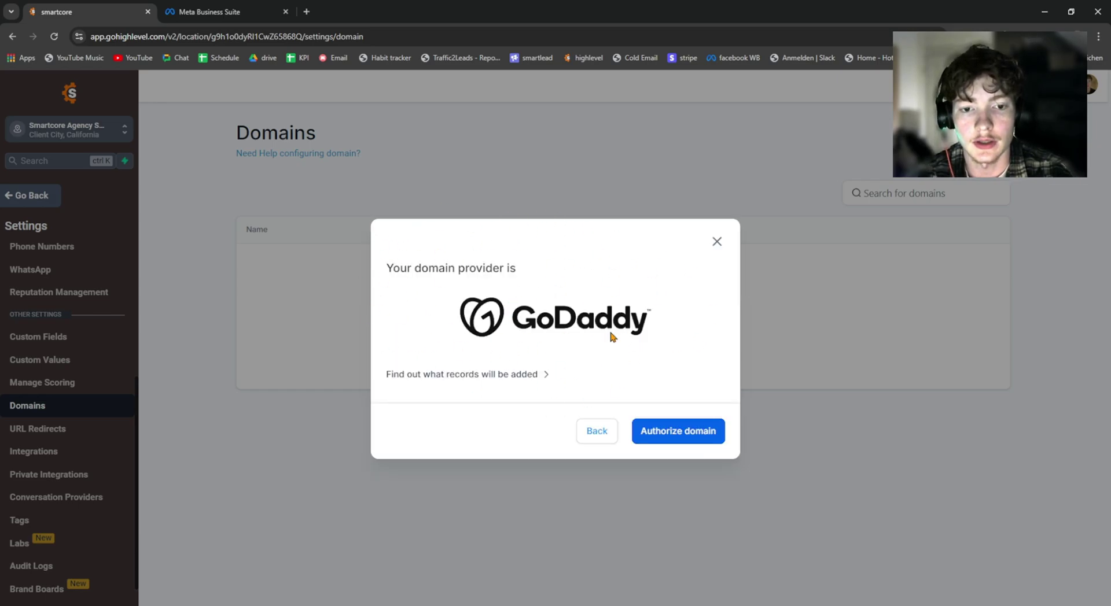
- Authorize the domain at GoDaddy by signing in with the Google account and approving the connection to LeadConnector
left_click(696, 438)
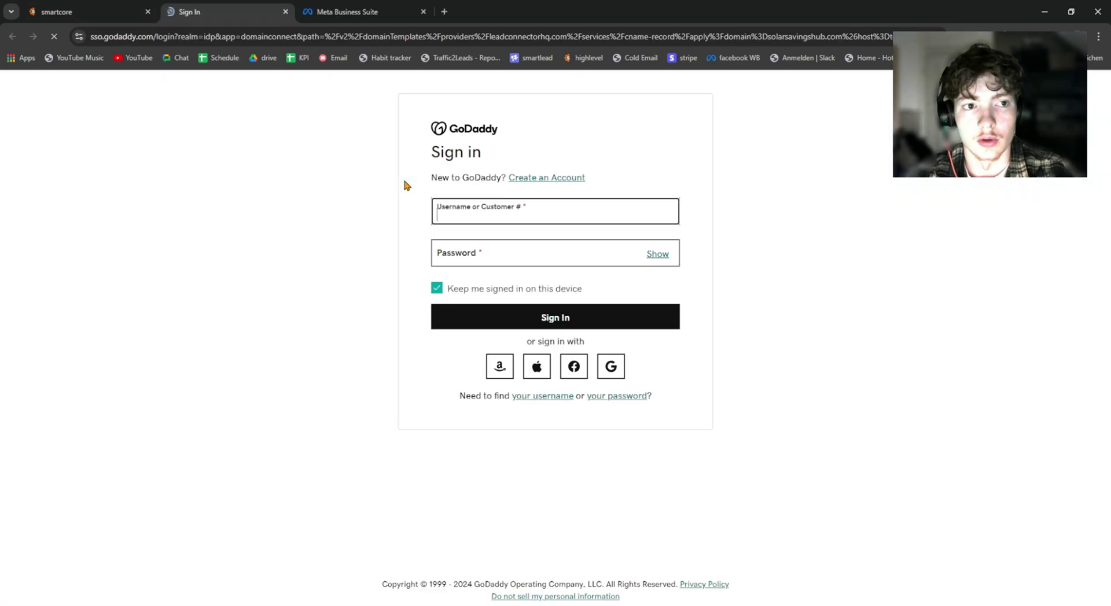
left_click(611, 366)
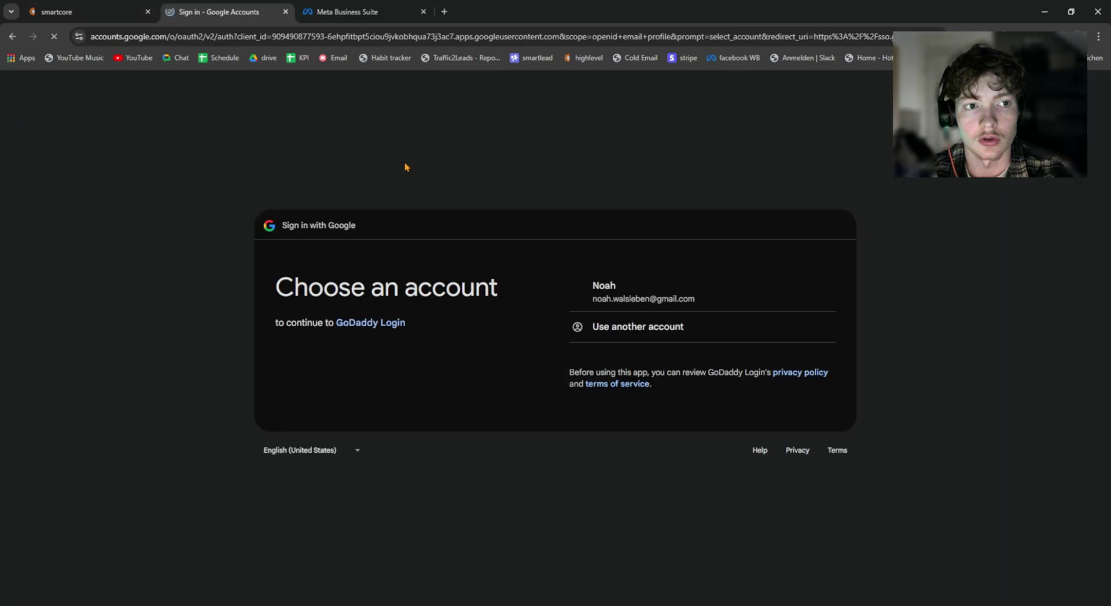
left_click(625, 295)
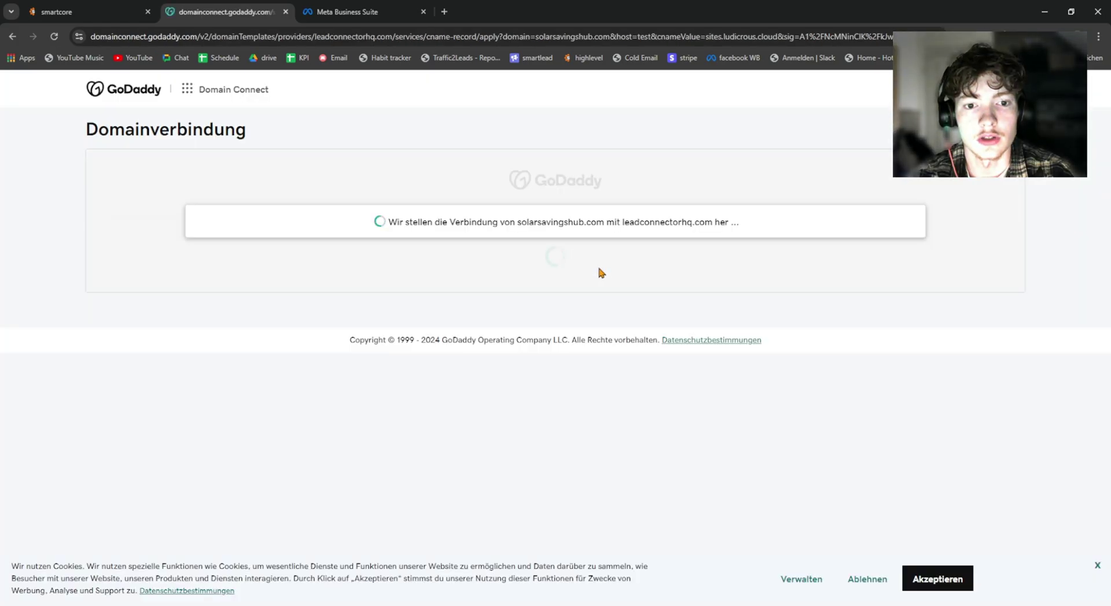
left_click(511, 349)
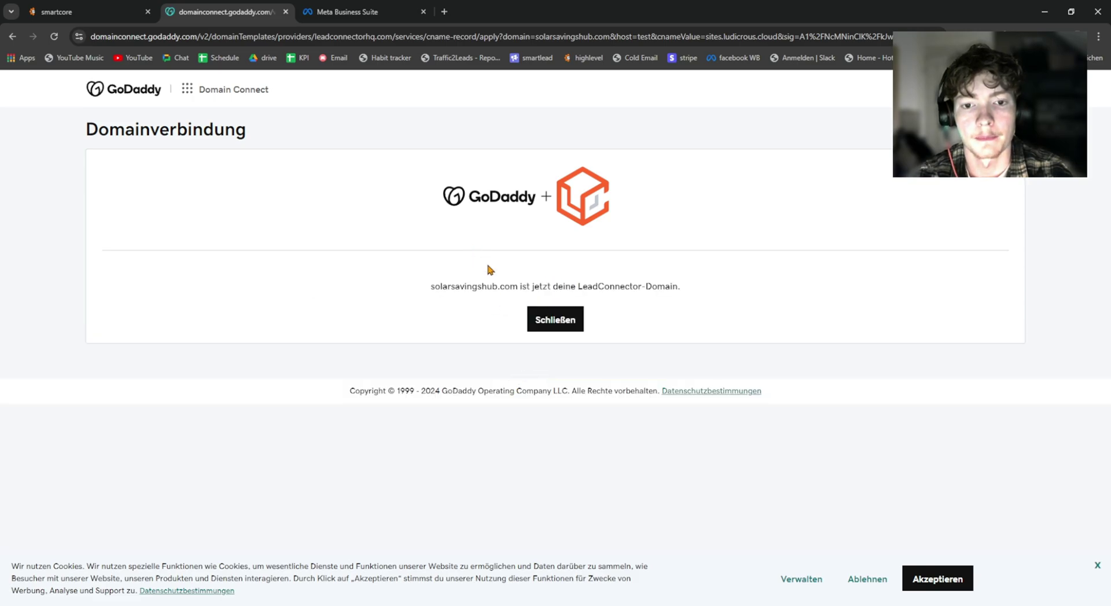
left_click(555, 320)
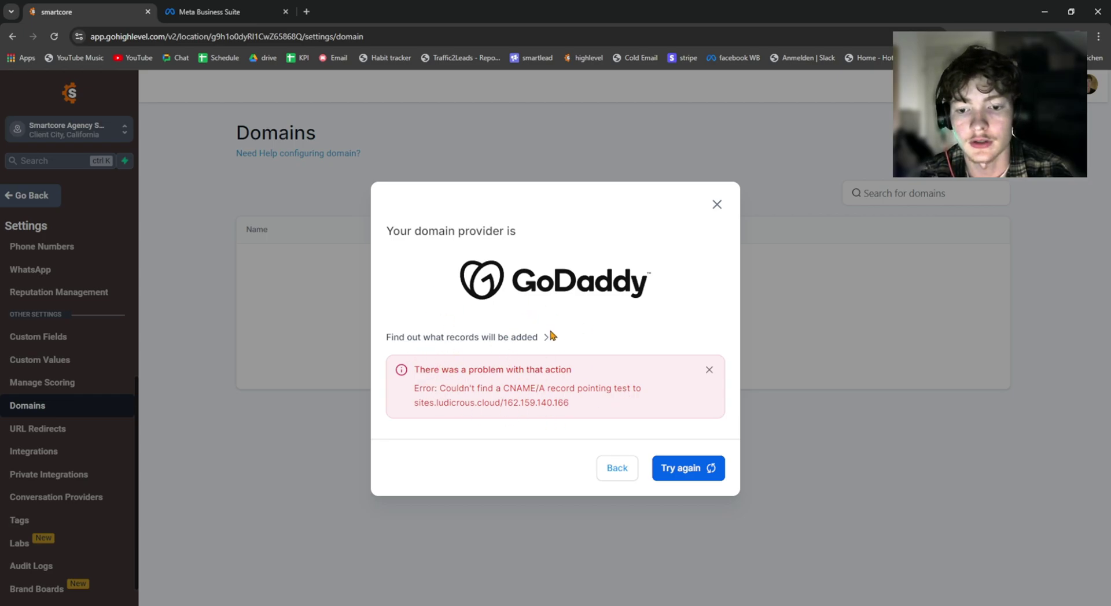
- Retry connecting test.solarsavingshub.com using the manual record setup and verify its CNAME record for host test
left_click(699, 476)
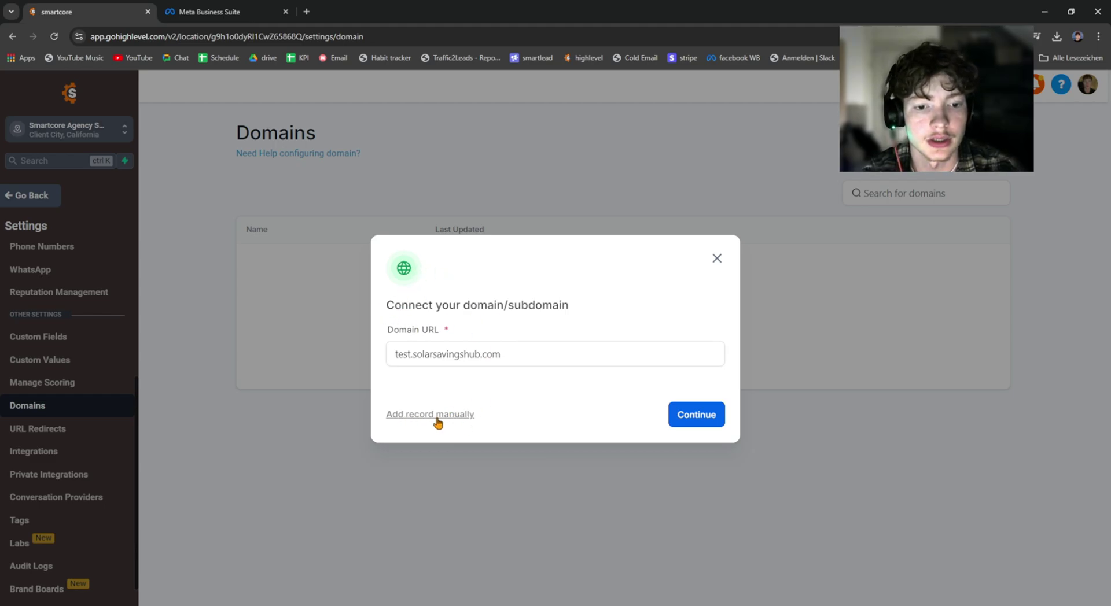
left_click(416, 416)
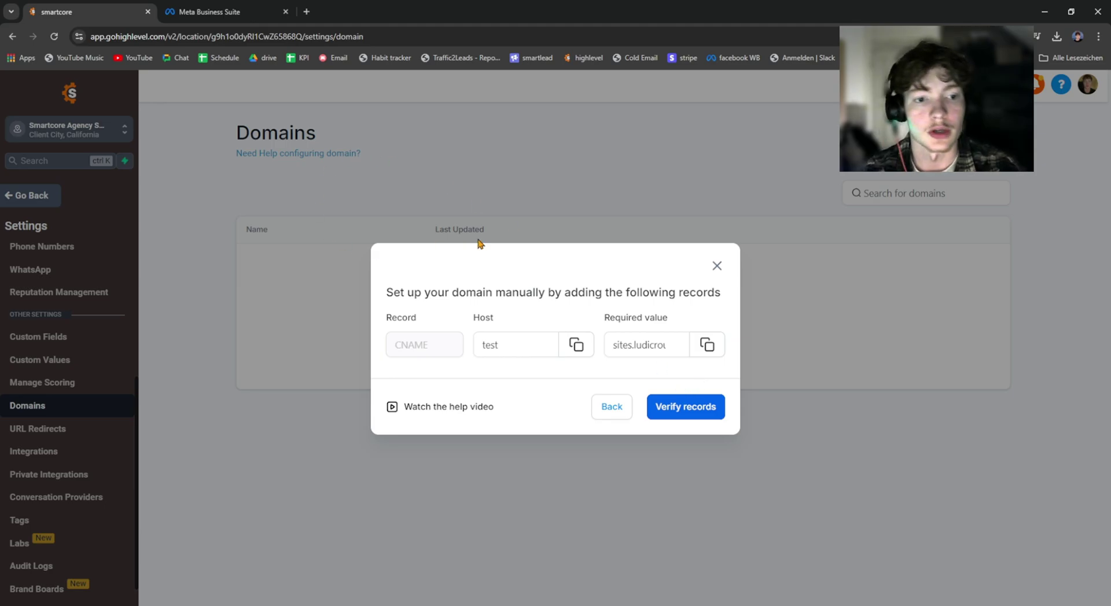
left_click(717, 265)
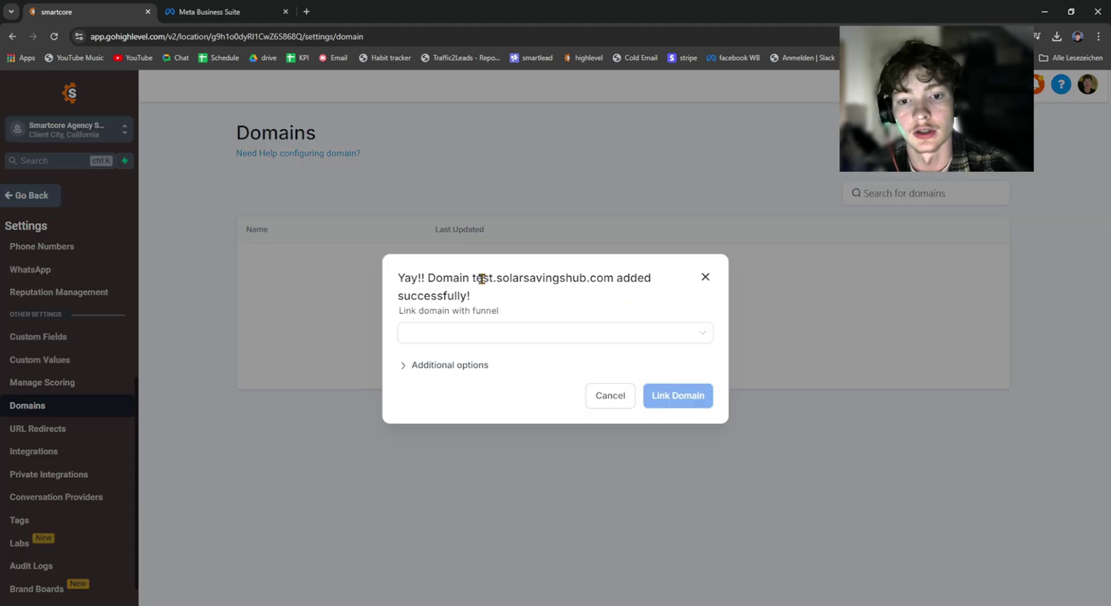
- Choose Facebook Funnel - 6 Months electricity Offer as the funnel to link with test.solarsavingshub.com
left_click_drag(469, 278, 602, 278)
left_click(479, 291)
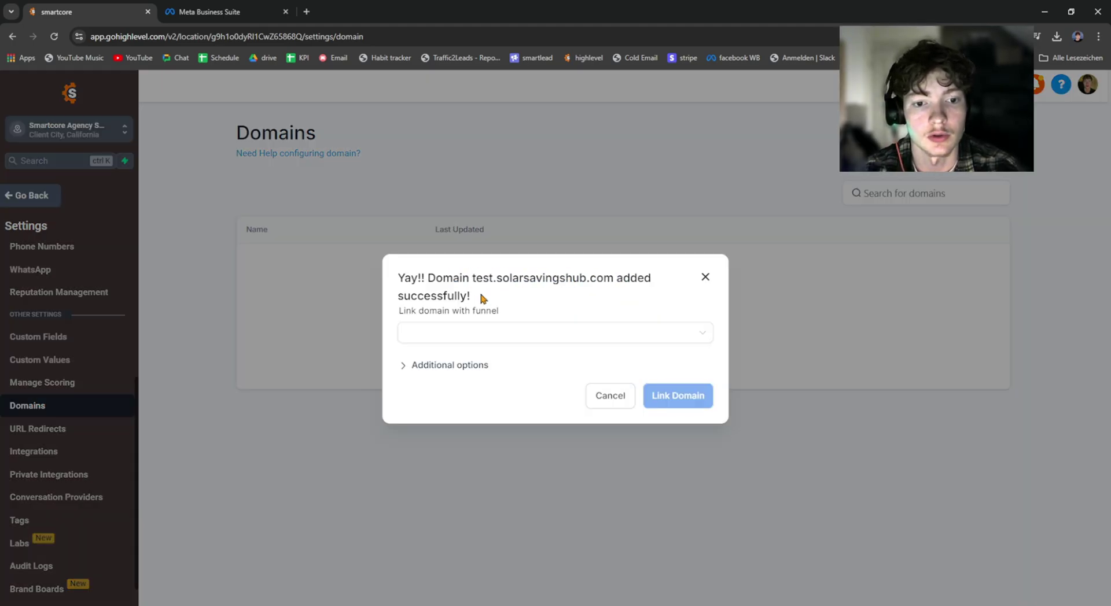
left_click(509, 334)
left_click(445, 299)
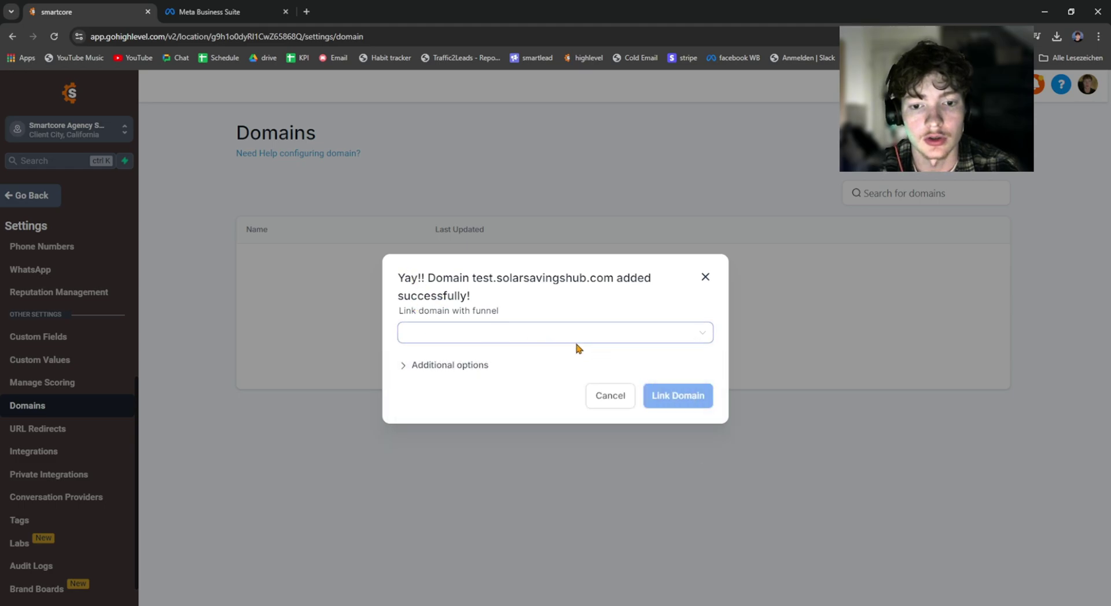
left_click(483, 331)
left_click(435, 334)
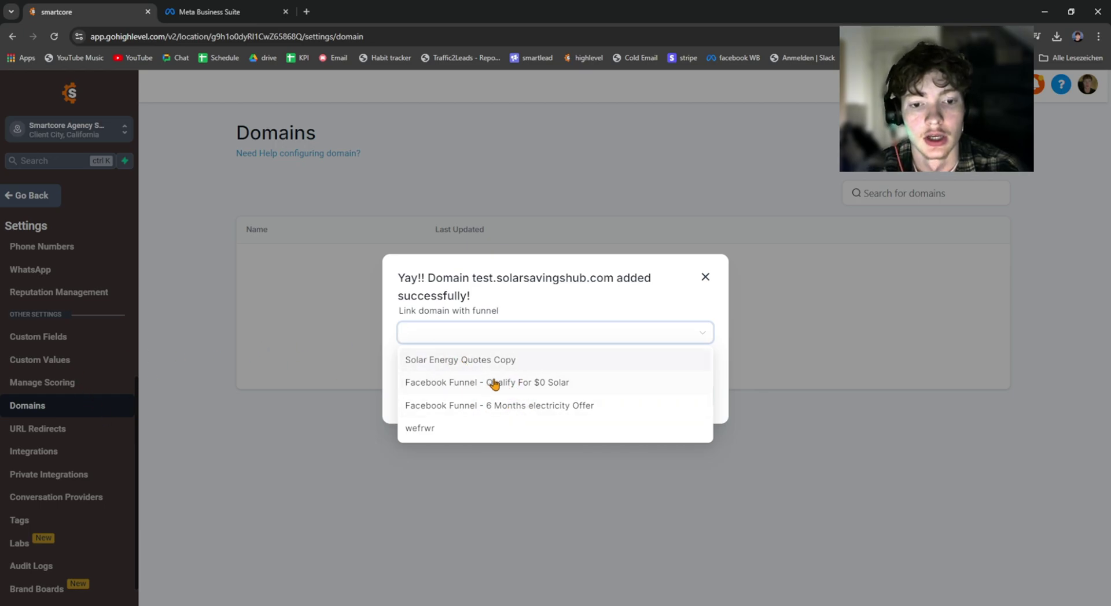
left_click(459, 410)
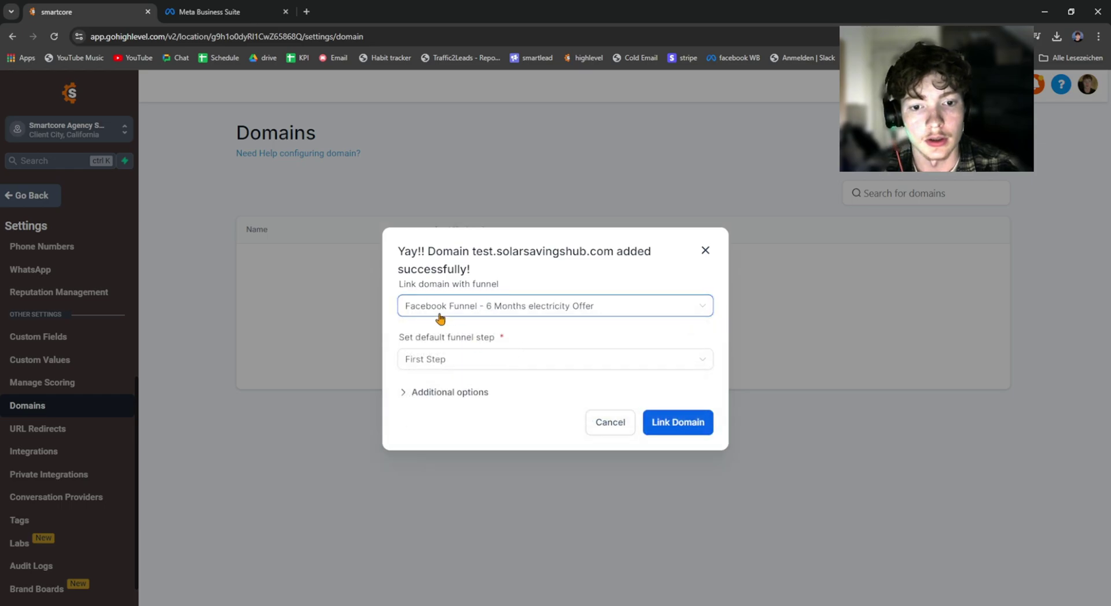
- Set First Step as the default funnel step, leave the default 404/error page empty and link the domain
left_click(428, 361)
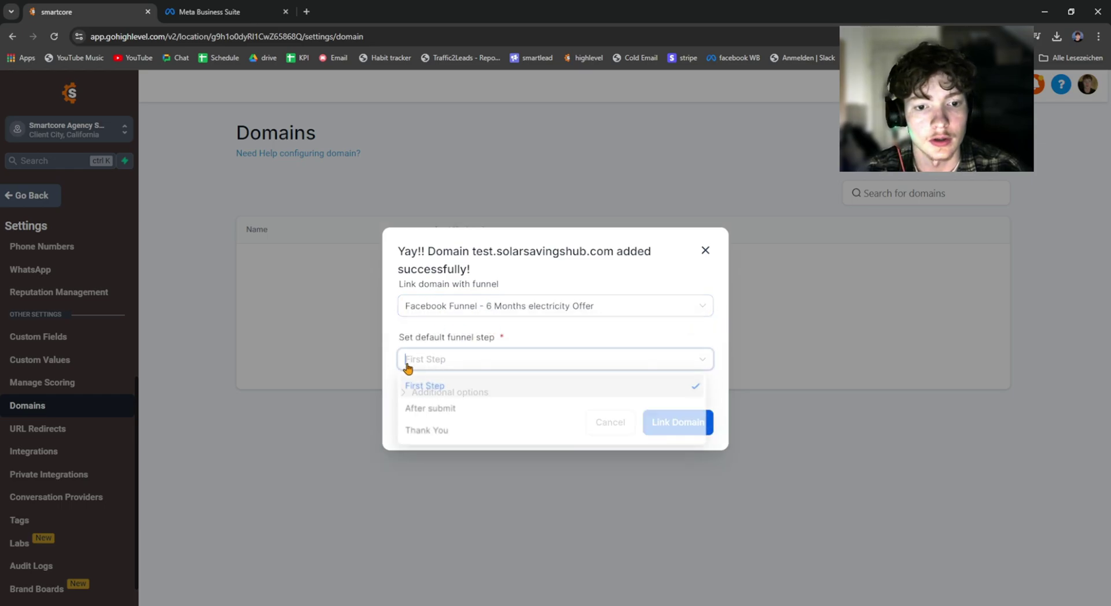
left_click(443, 386)
left_click(443, 392)
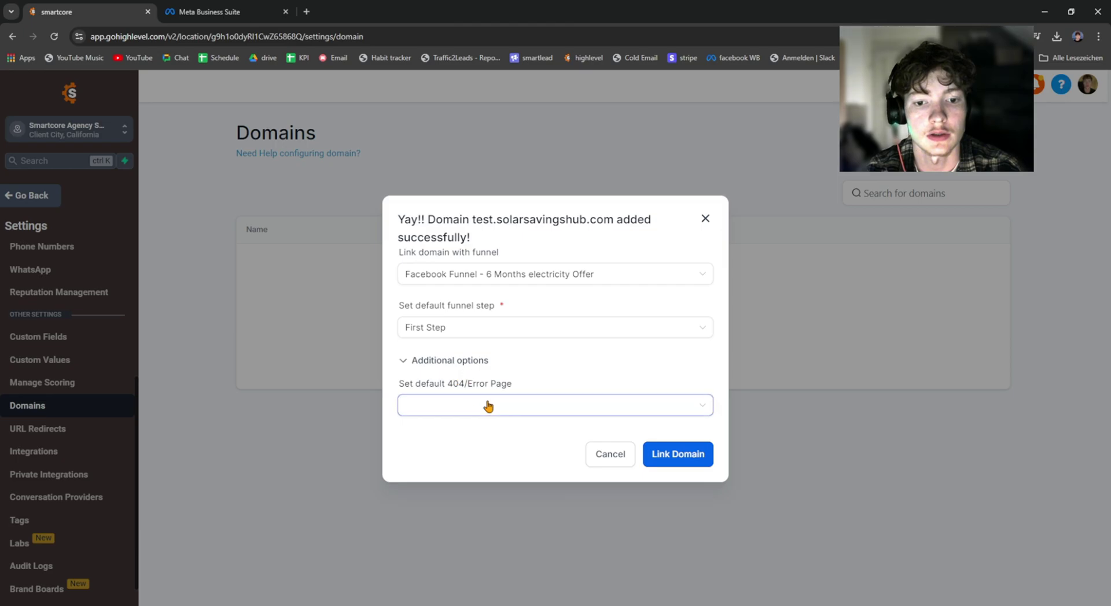
left_click(684, 458)
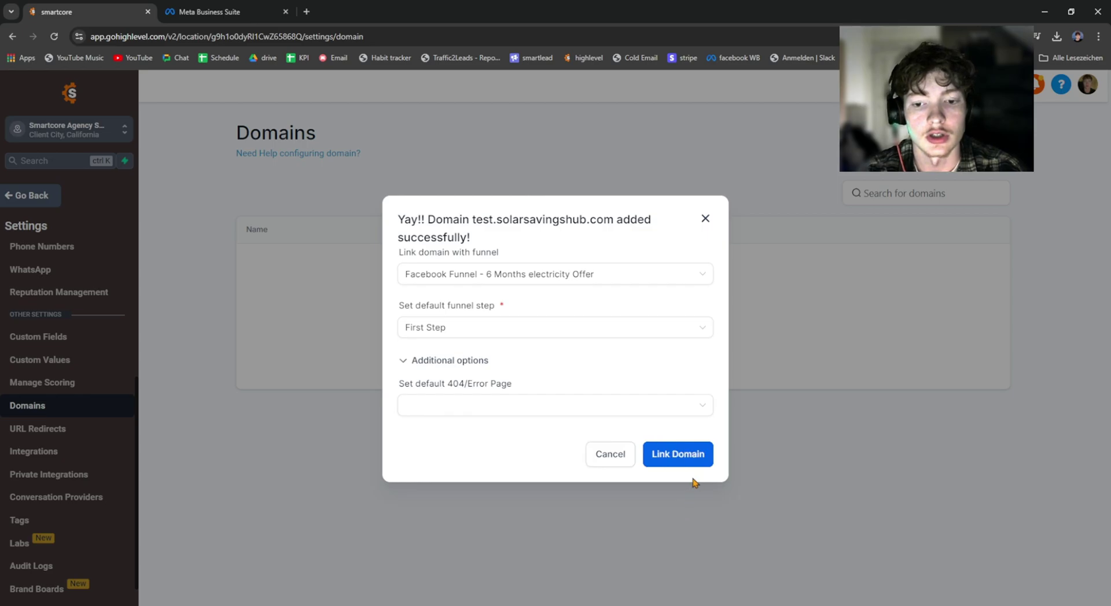
left_click(699, 448)
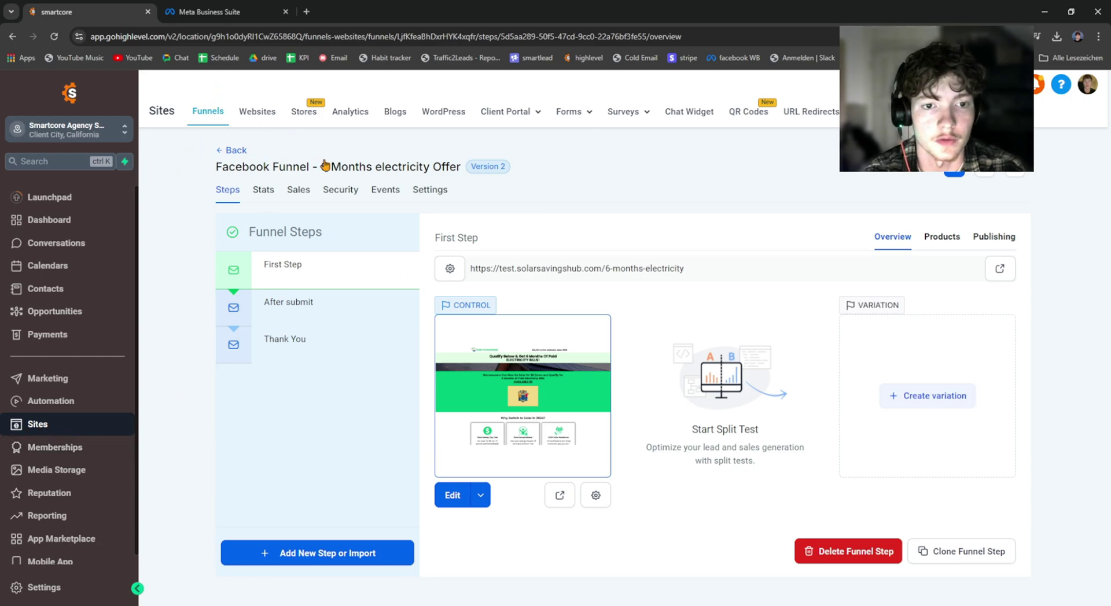
- Check the domain in the 6 Months electricity Offer funnel's settings and in the First Step URL
left_click(432, 191)
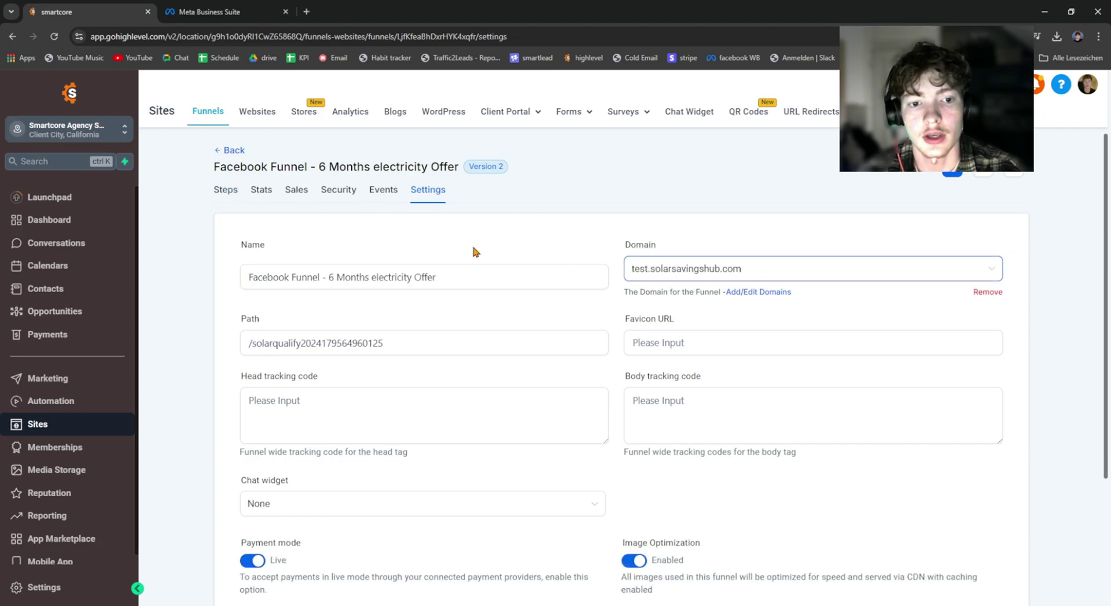
left_click(226, 190)
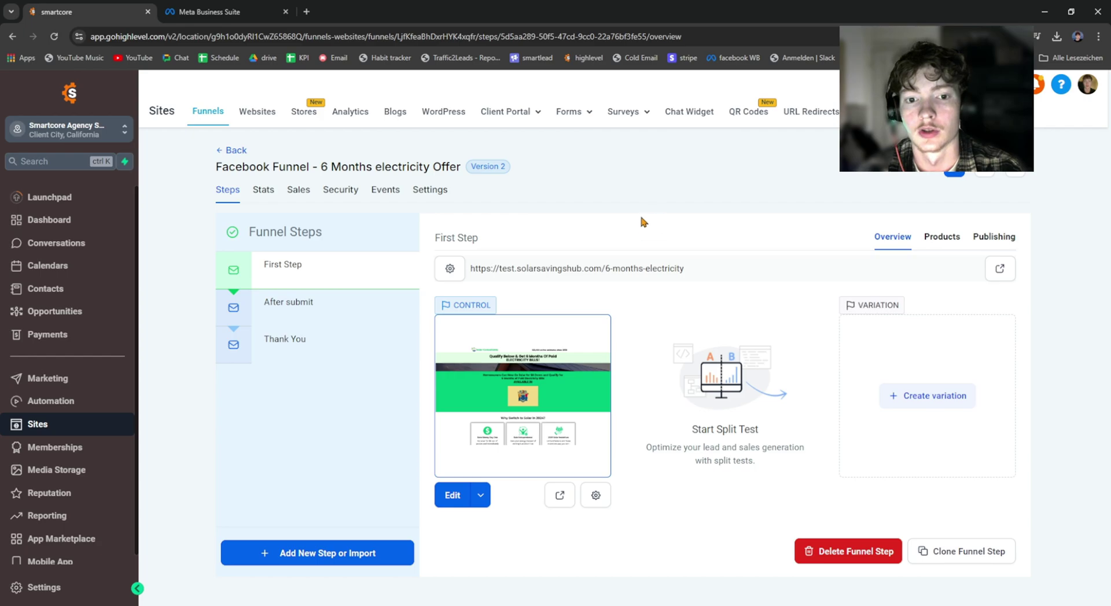
left_click_drag(500, 268, 601, 266)
left_click(602, 266)
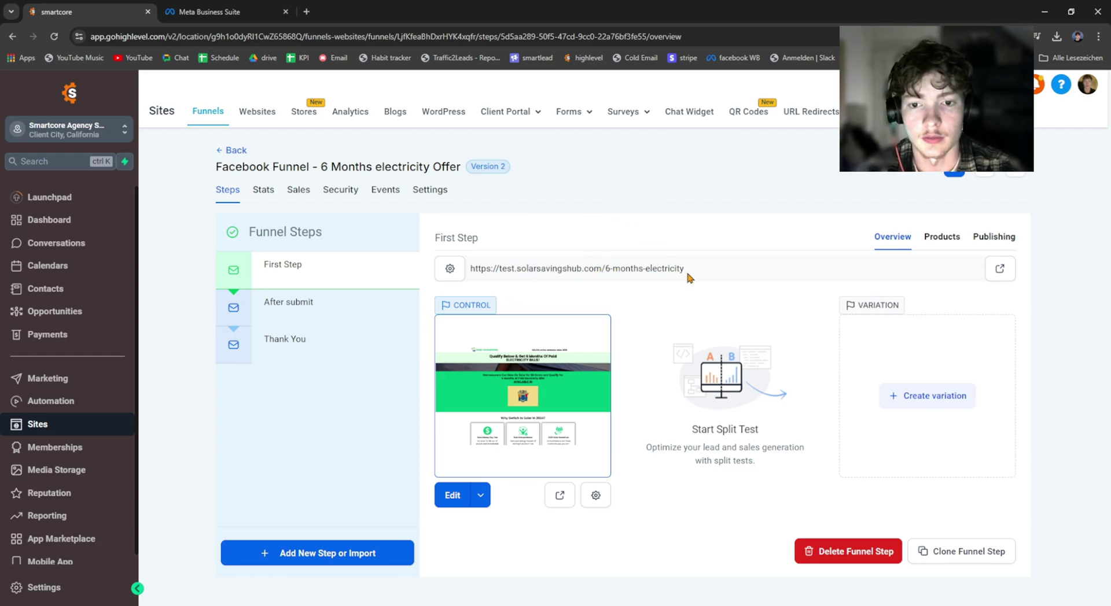
- Copy the First Step URL, look through the live page in a new tab and close it
left_click_drag(688, 273, 440, 274)
key("ctrl+c")
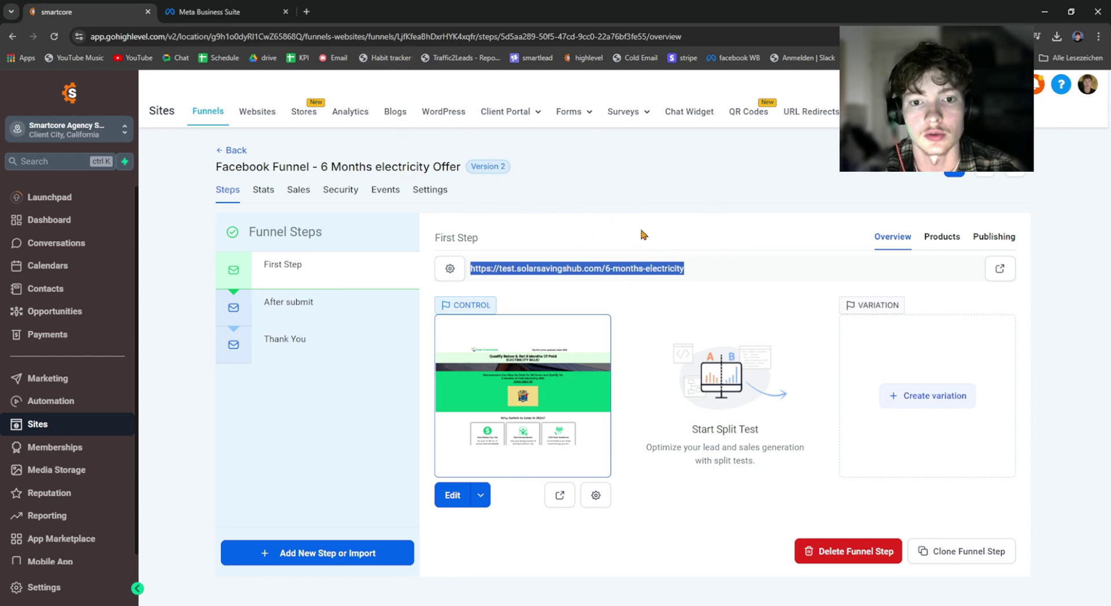
left_click(307, 11)
key("ctrl+v")
key("Return")
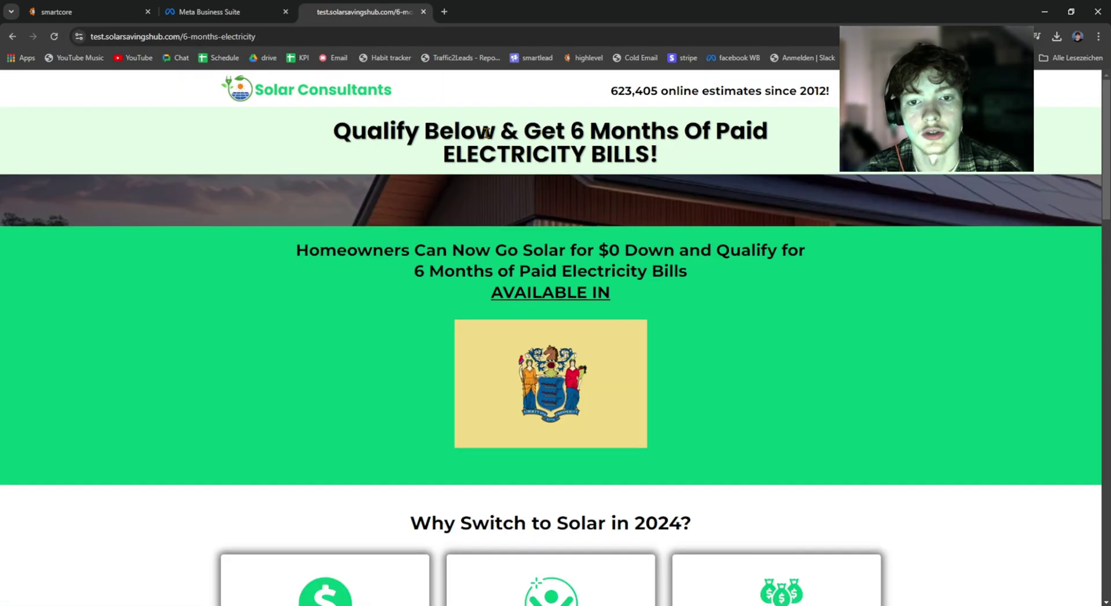
scroll(473, 176, "down", 3)
scroll(473, 174, "down", 10)
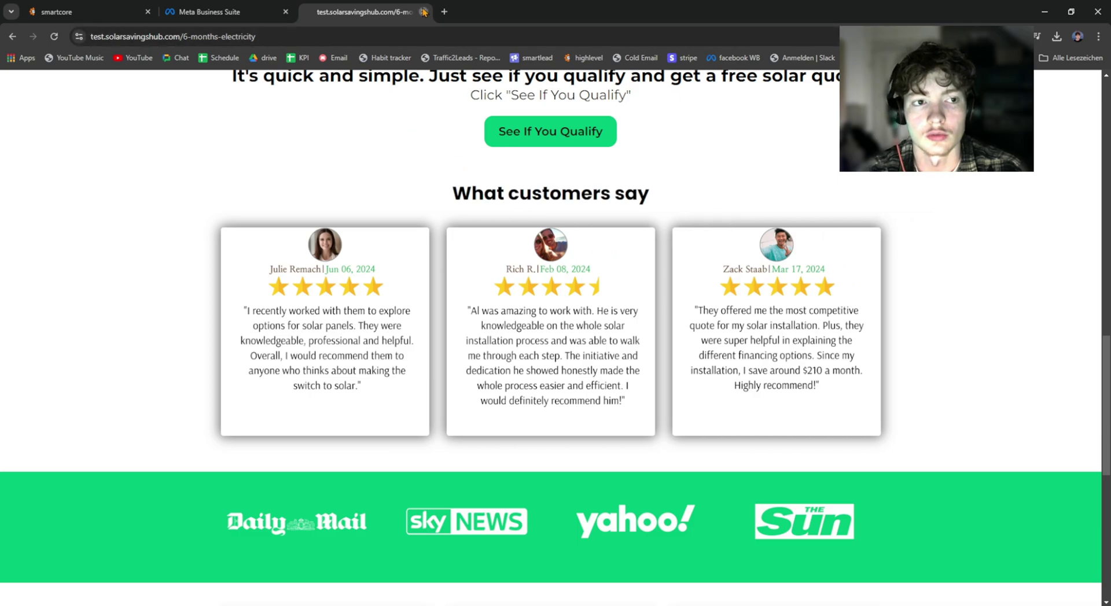
left_click(424, 12)
double_click(589, 268)
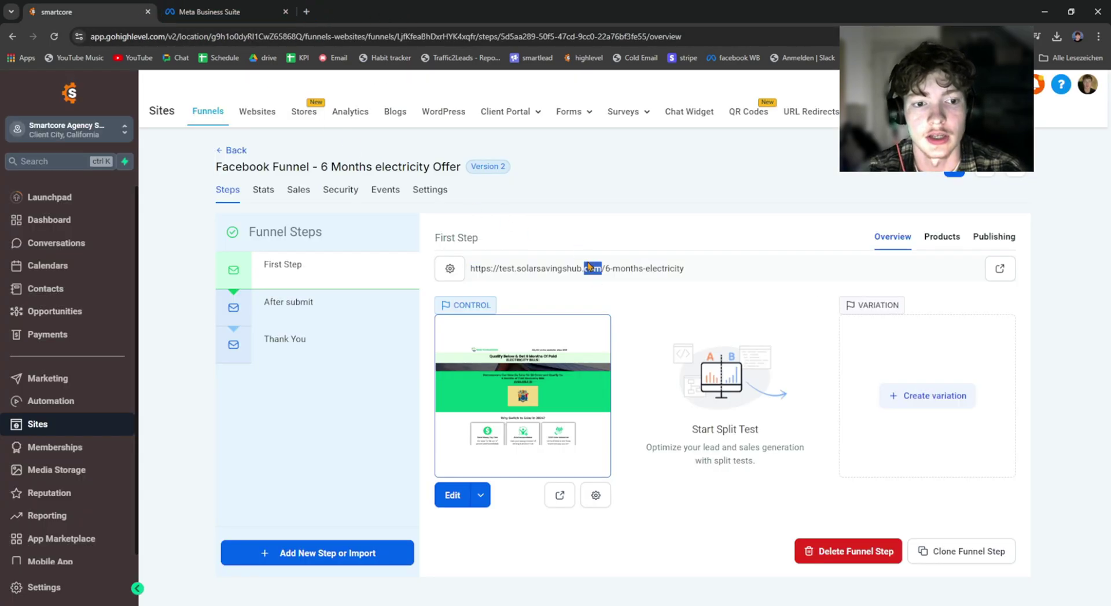
left_click(588, 267)
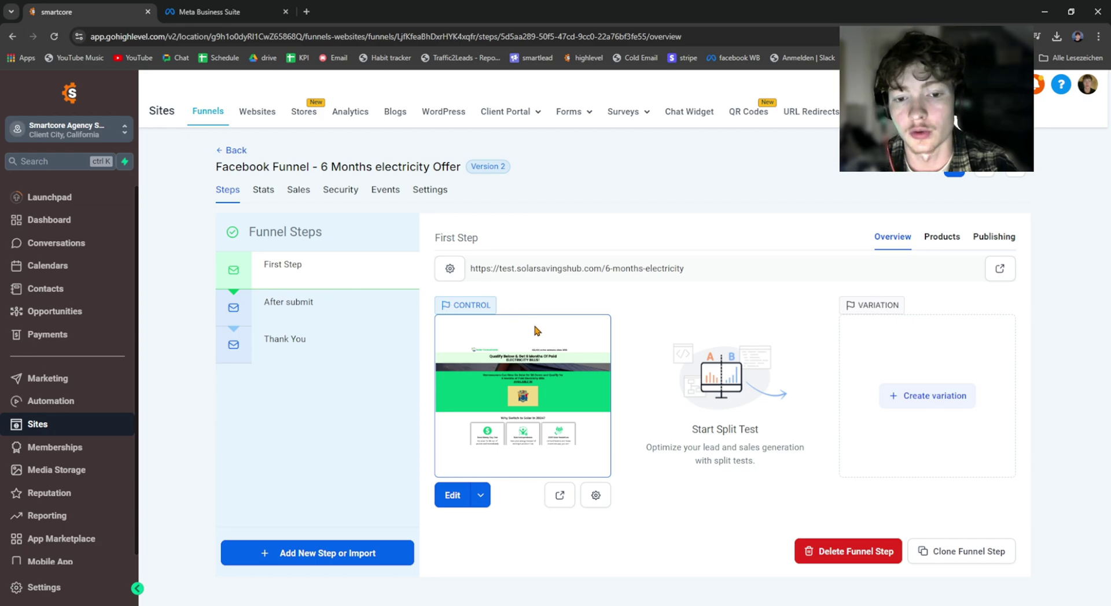
- Open the First Step page in the page builder, check its survey and SEO metadata, and save the page
left_click(453, 496)
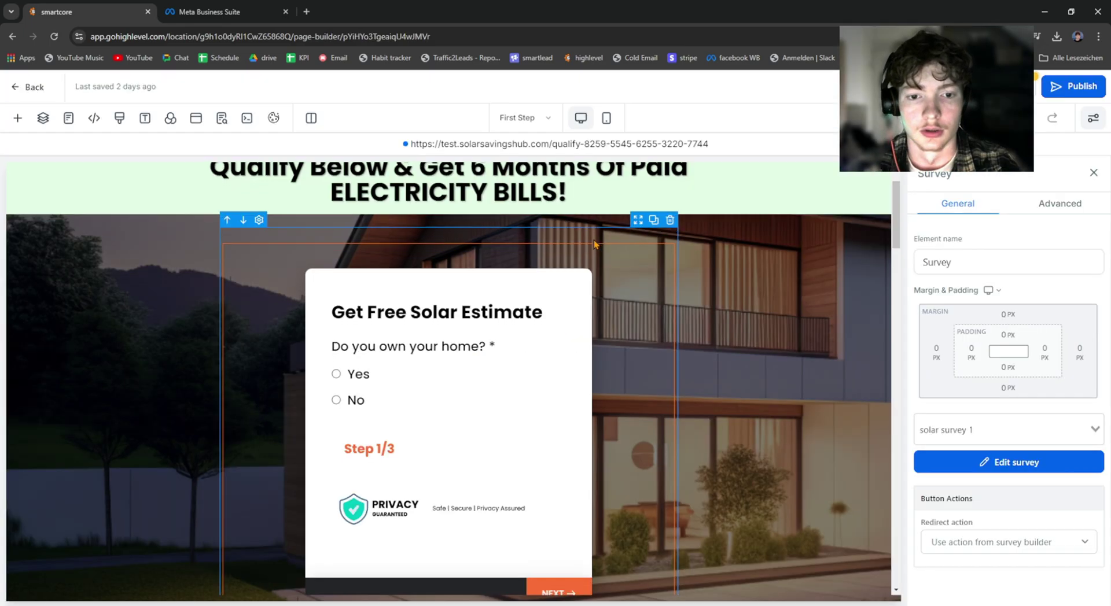
scroll(502, 219, "down", 2)
scroll(468, 240, "up", 2)
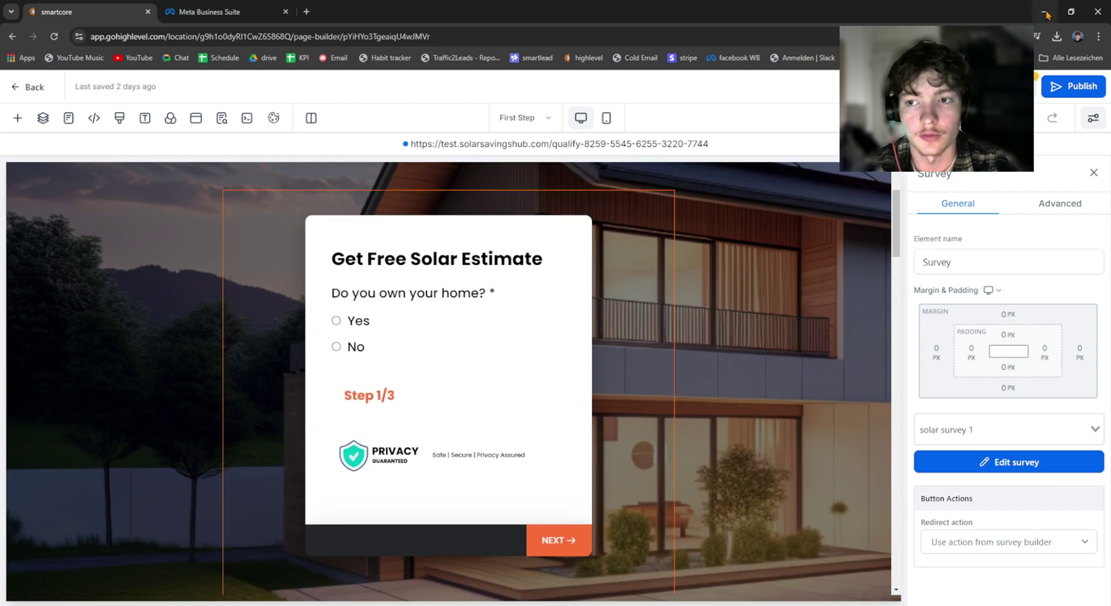
left_click(221, 118)
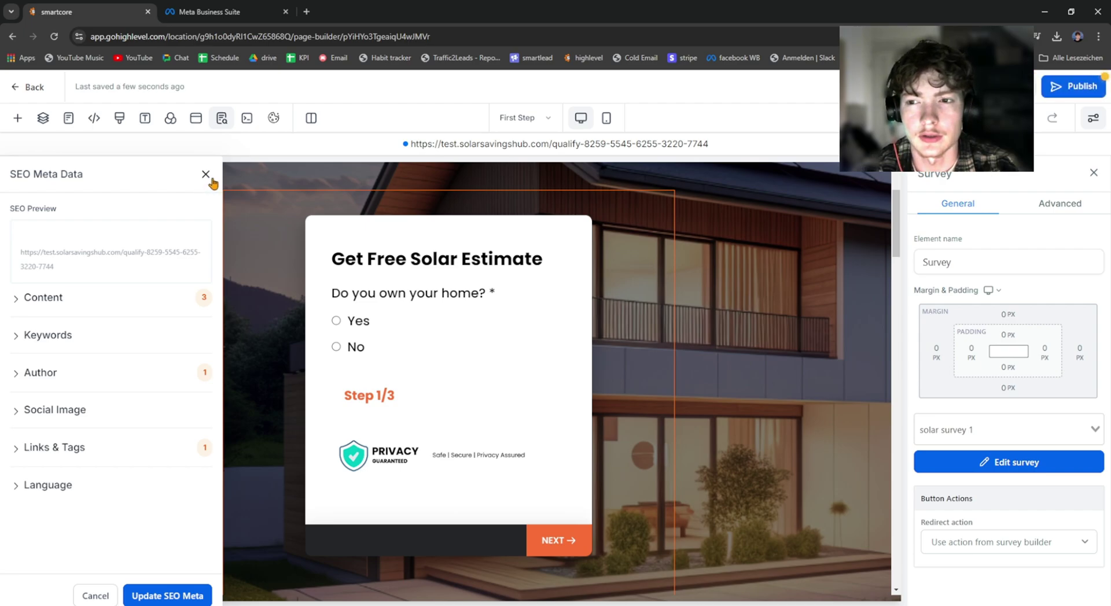
left_click(206, 174)
left_click(1018, 86)
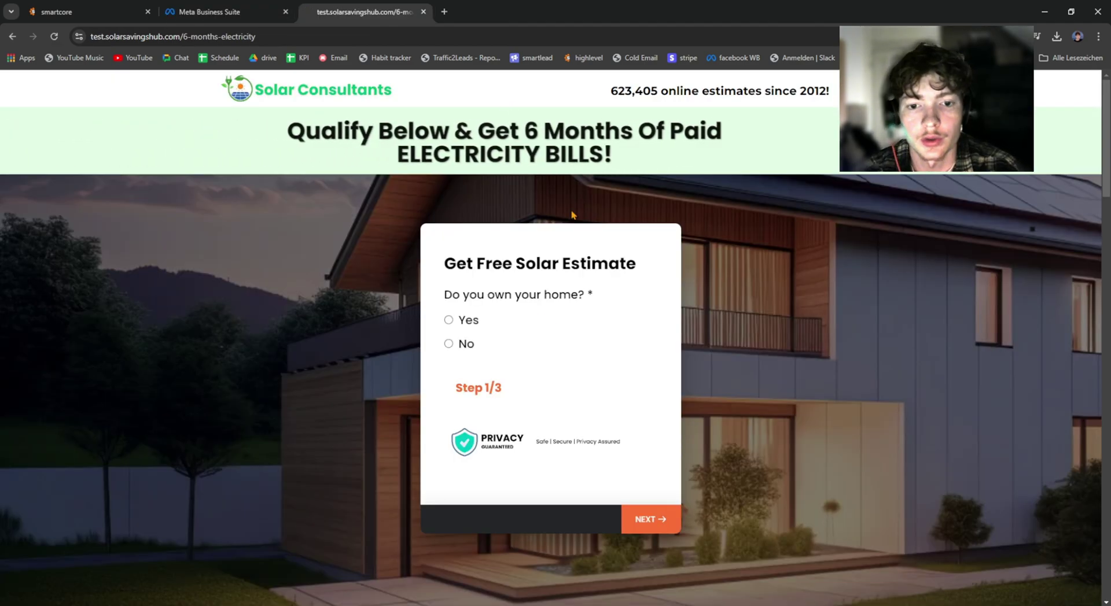
- Complete the solar estimate survey on the live page with Yes for home ownership and the requested contact details, and submit it
scroll(447, 195, "down", 1)
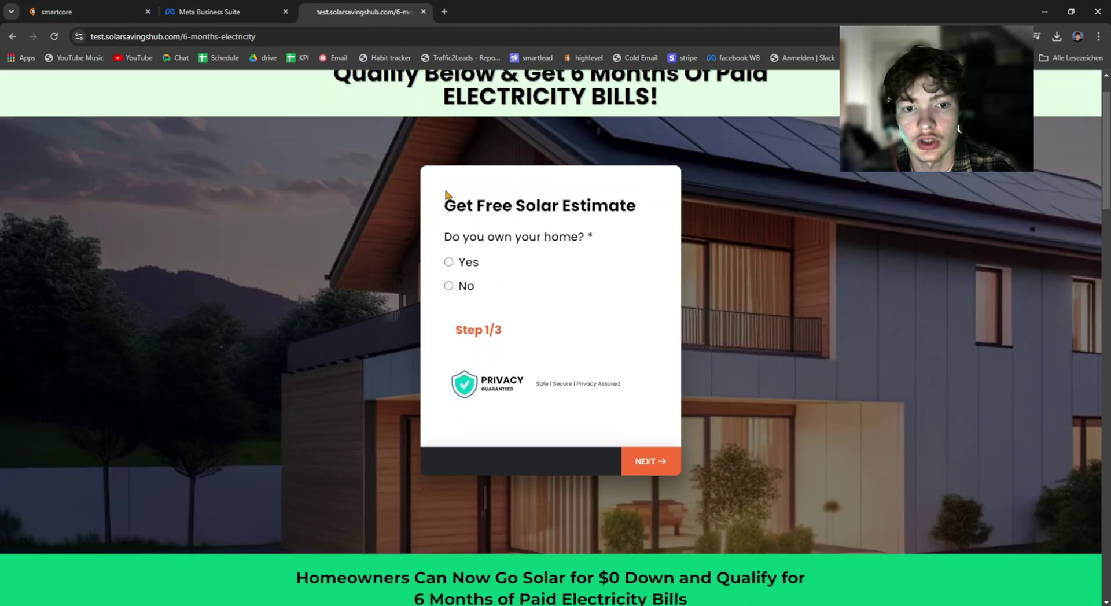
left_click(449, 262)
left_click(450, 254)
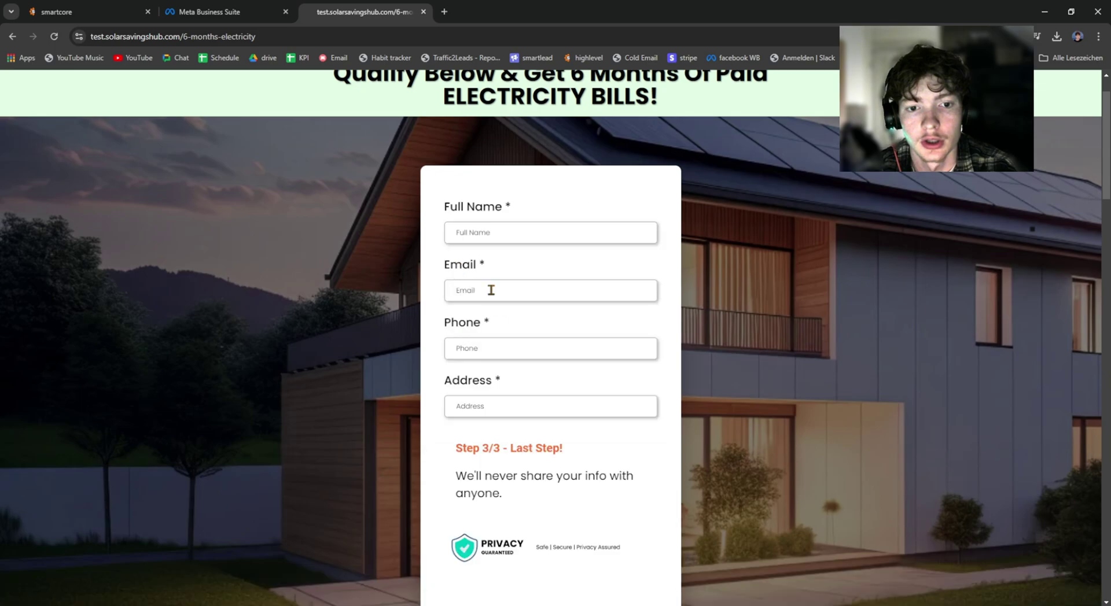
left_click(520, 233)
left_click(521, 257)
scroll(560, 258, "down", 4)
left_click(671, 447)
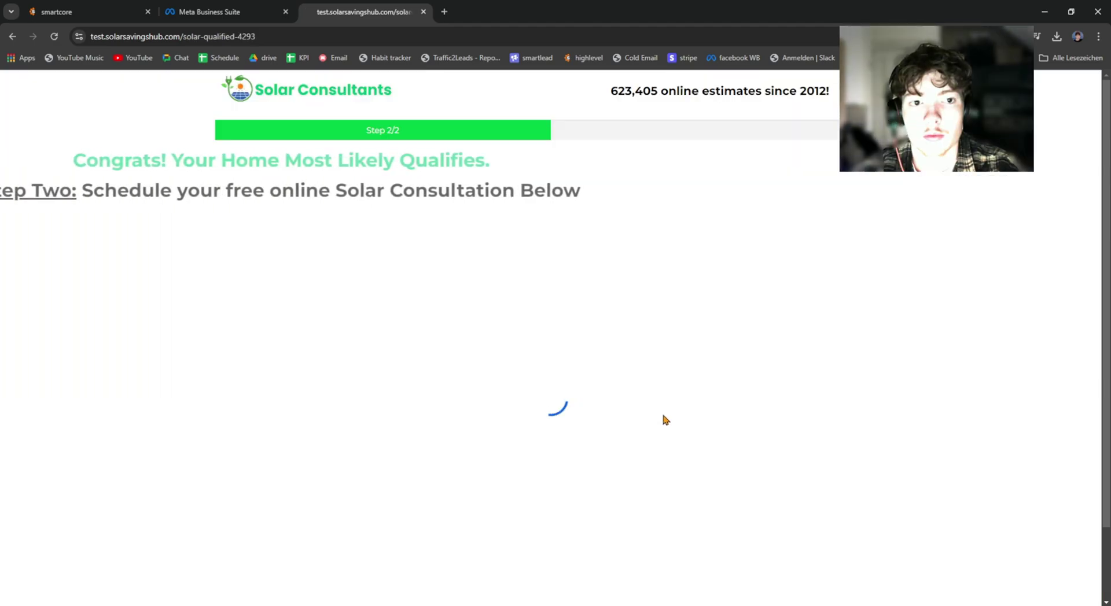
- Open the After submit funnel step and check its live booking page, picking September 18, 2024 in the calendar
key("ctrl+Tab")
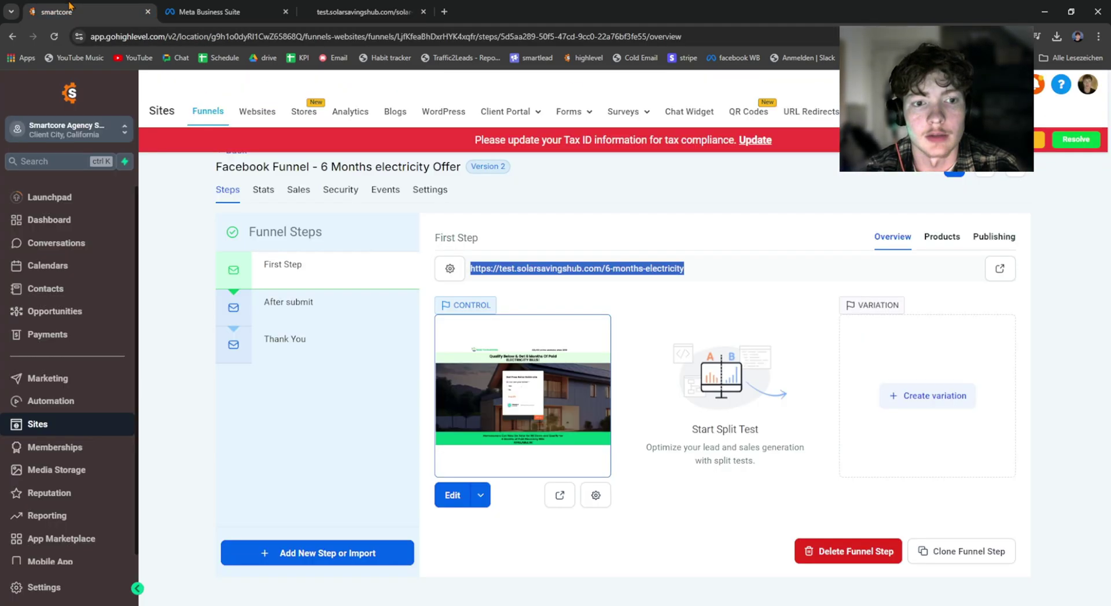
left_click(314, 418)
left_click(1040, 139)
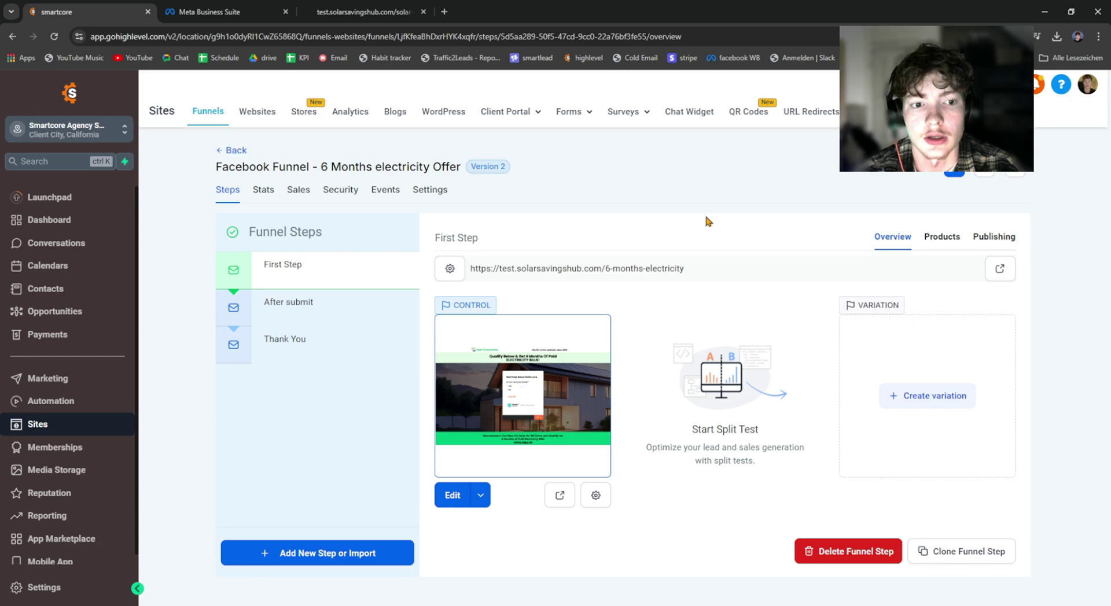
left_click(306, 309)
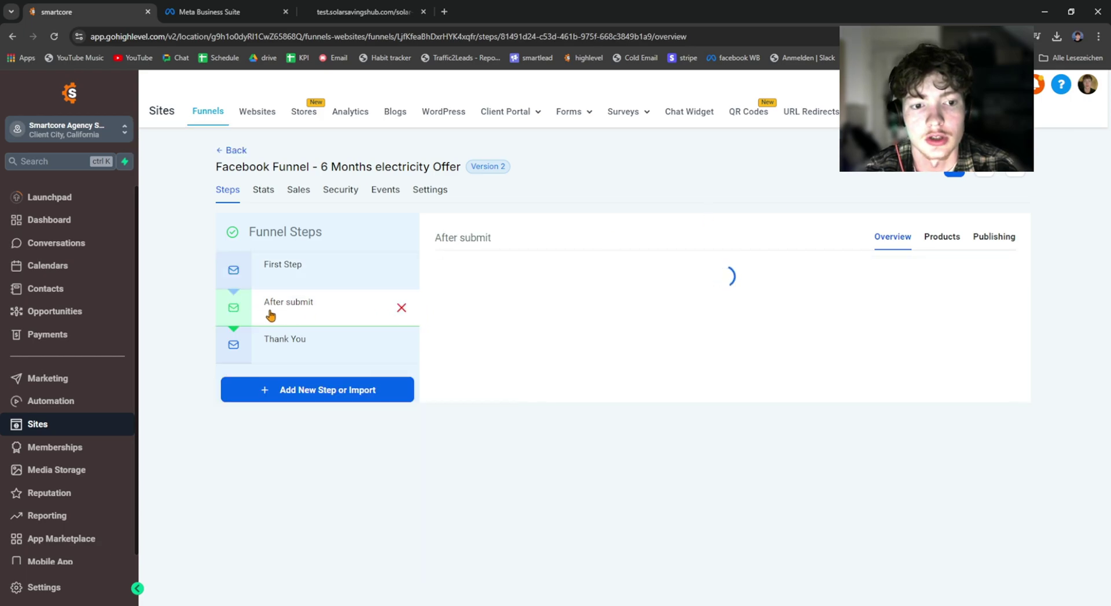
left_click(375, 6)
scroll(636, 376, "down", 2)
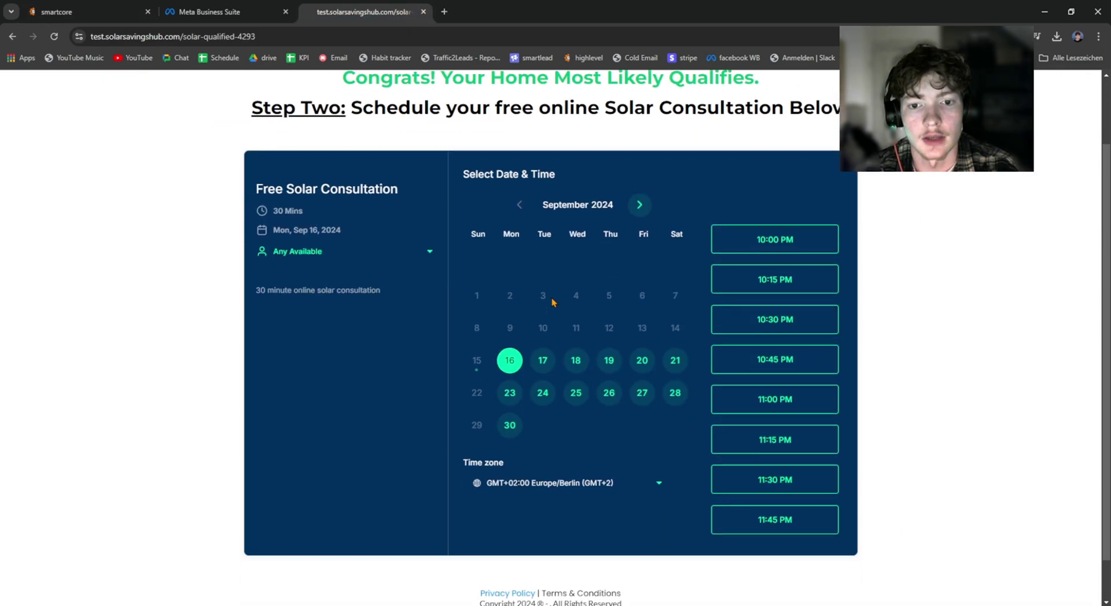
scroll(676, 399, "up", 2)
left_click(576, 445)
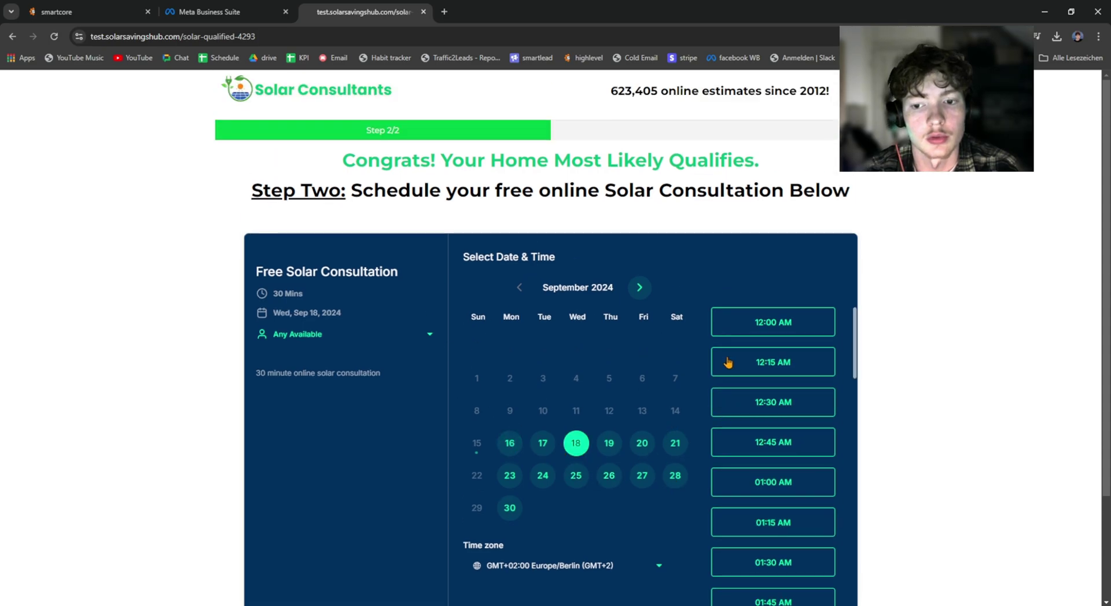
- View the funnel's Thank You step and return to First Step
left_click(97, 13)
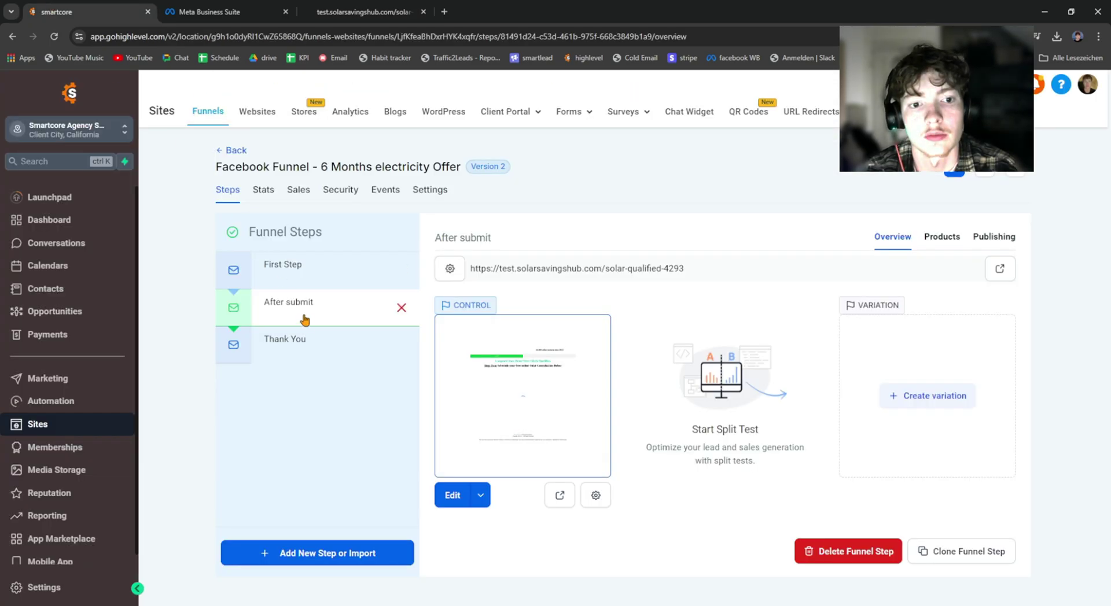
left_click(285, 352)
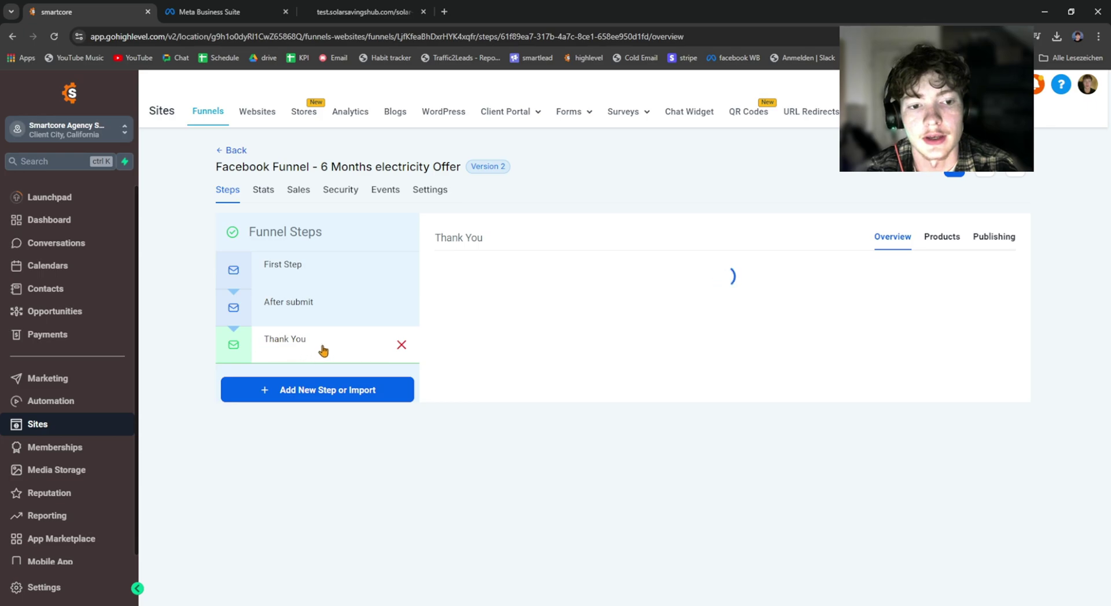
left_click(285, 269)
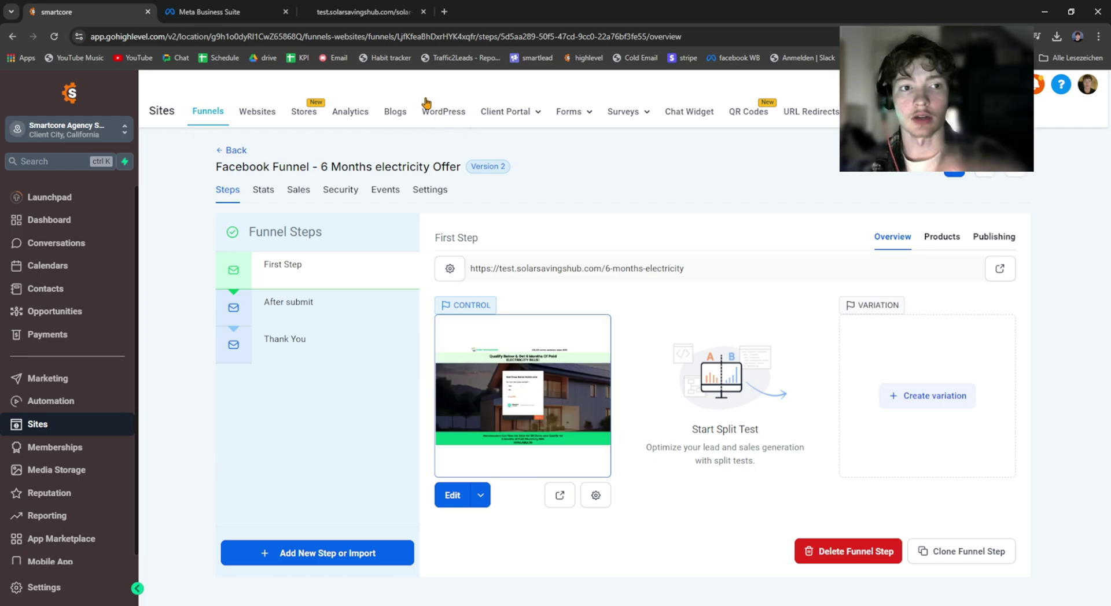
- Switch to Meta Business Suite and load business.facebook.com in a new browser tab
left_click(208, 12)
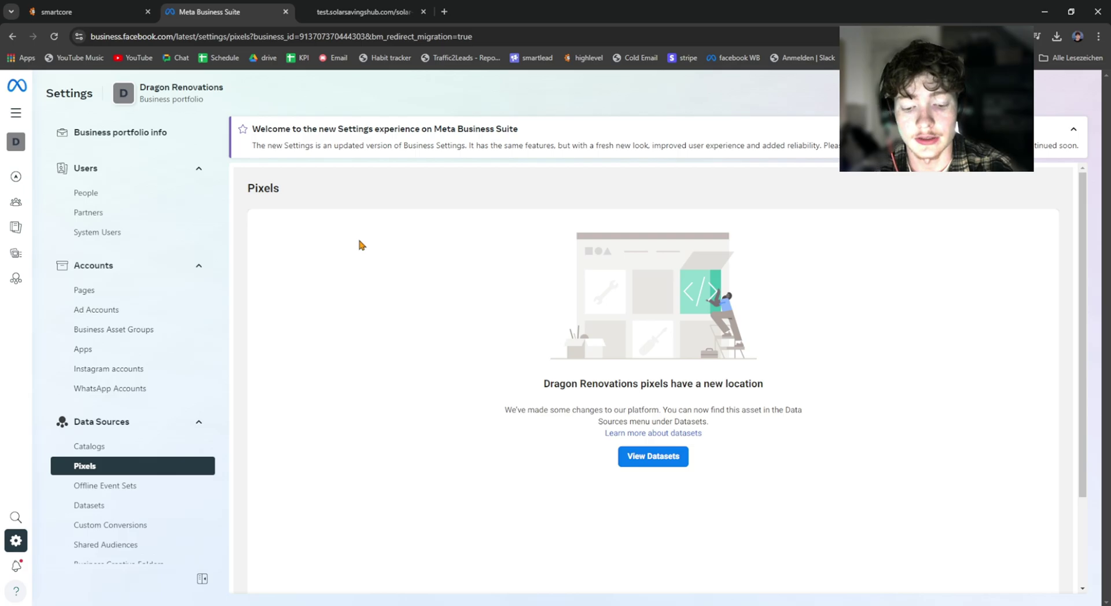
left_click(444, 11)
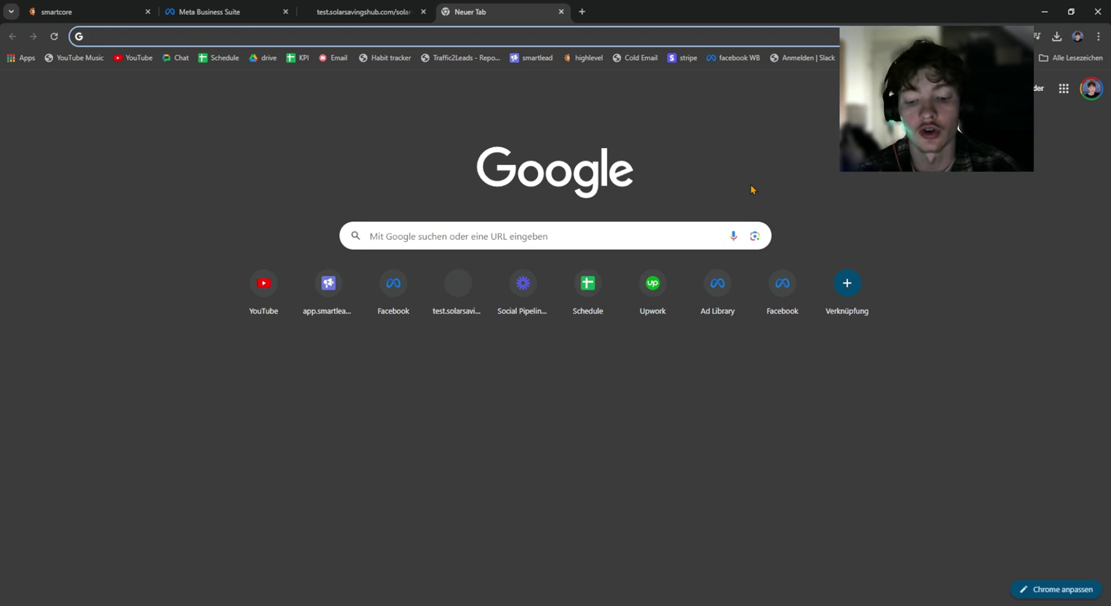
type("busine")
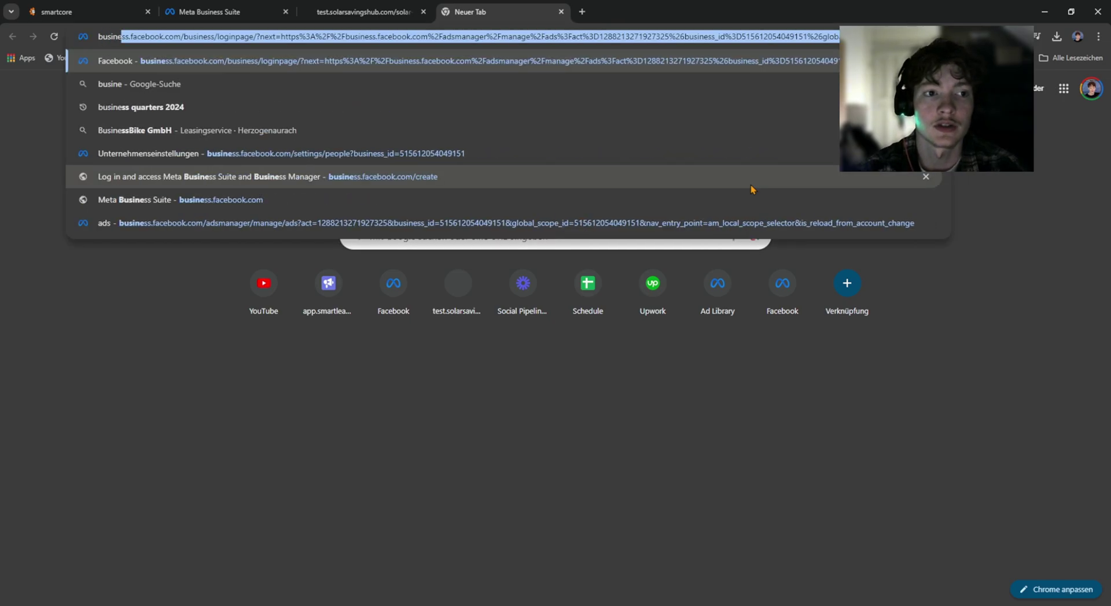
type("ss.facebook.co")
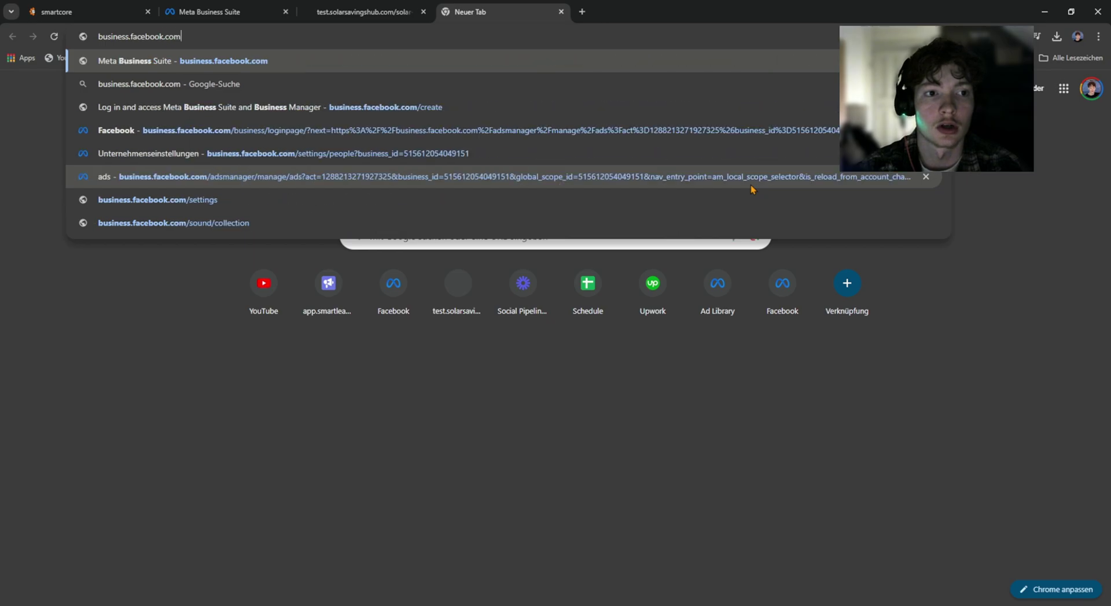
type("m")
key("Return")
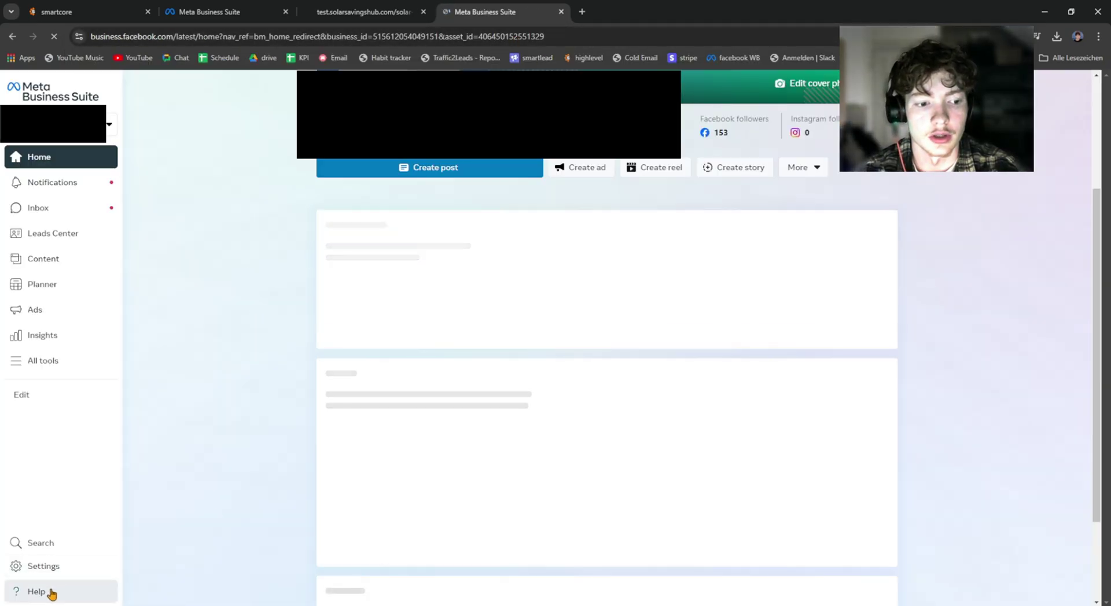
- Go to Business Manager, look through the Smartcore portfolio's settings, and return to the Dragon Renovations settings, closing the Smartcore settings page
left_click(59, 588)
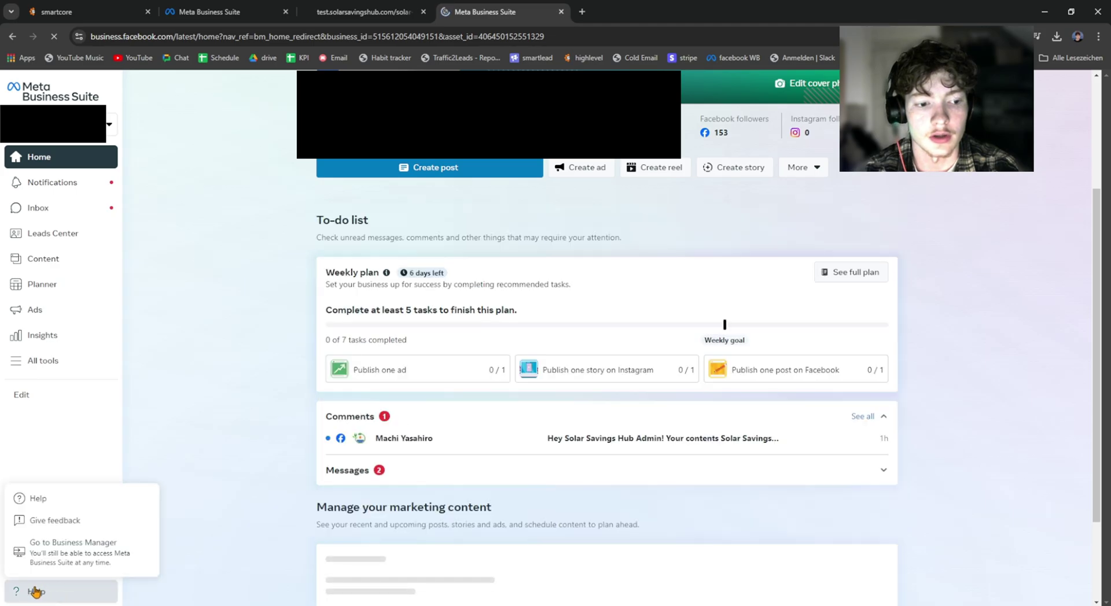
left_click(48, 554)
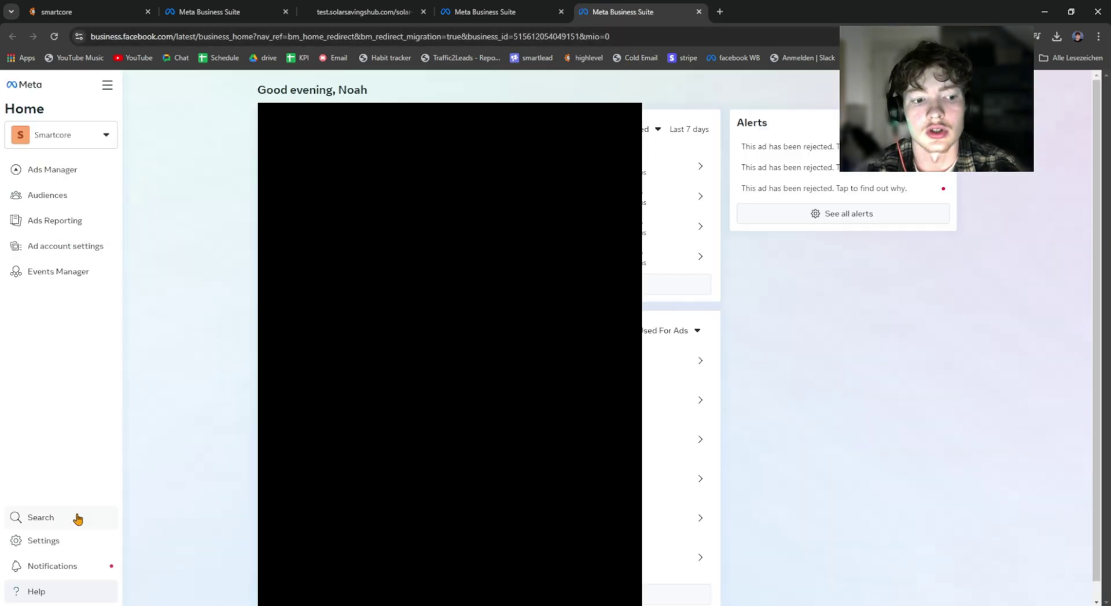
left_click(42, 544)
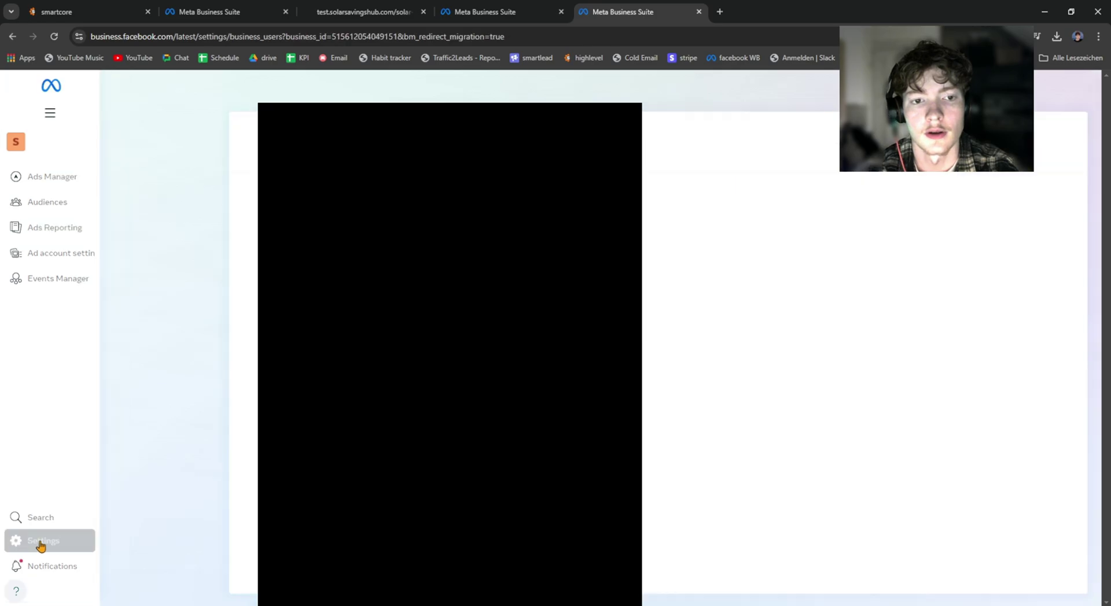
scroll(69, 165, "down", 3)
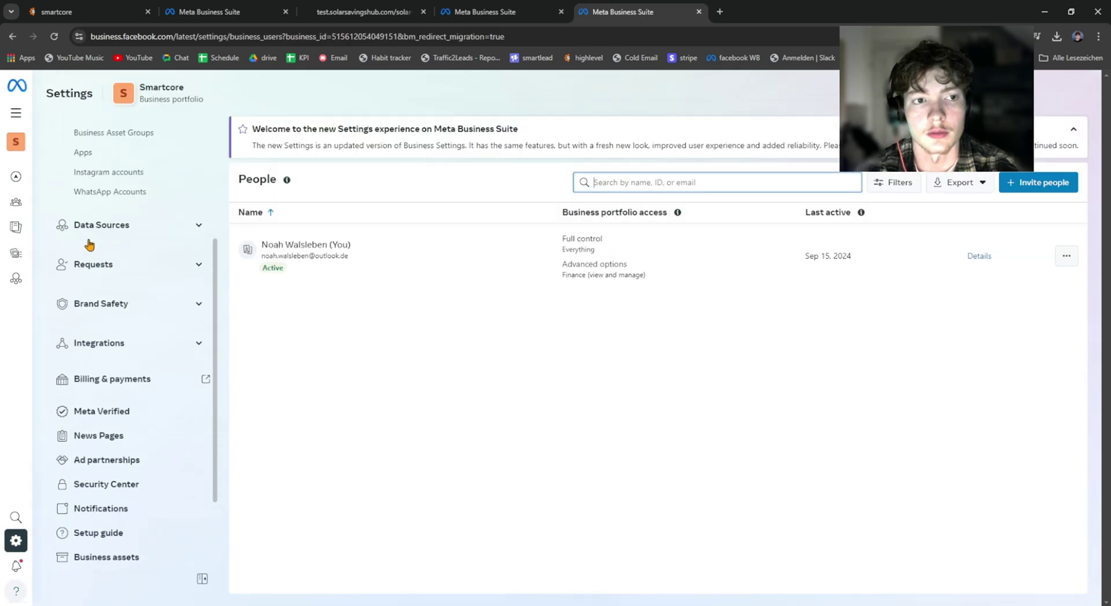
left_click(209, 12)
left_click(699, 12)
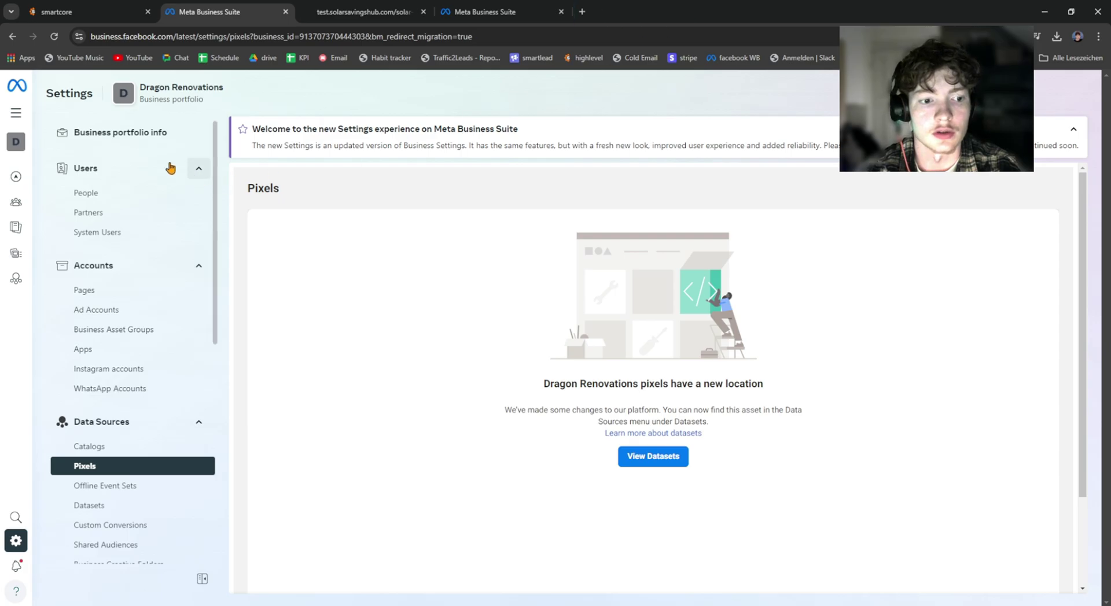
- Find the Data Sources section in the Dragon Renovations settings and open Datasets
scroll(156, 240, "down", 3)
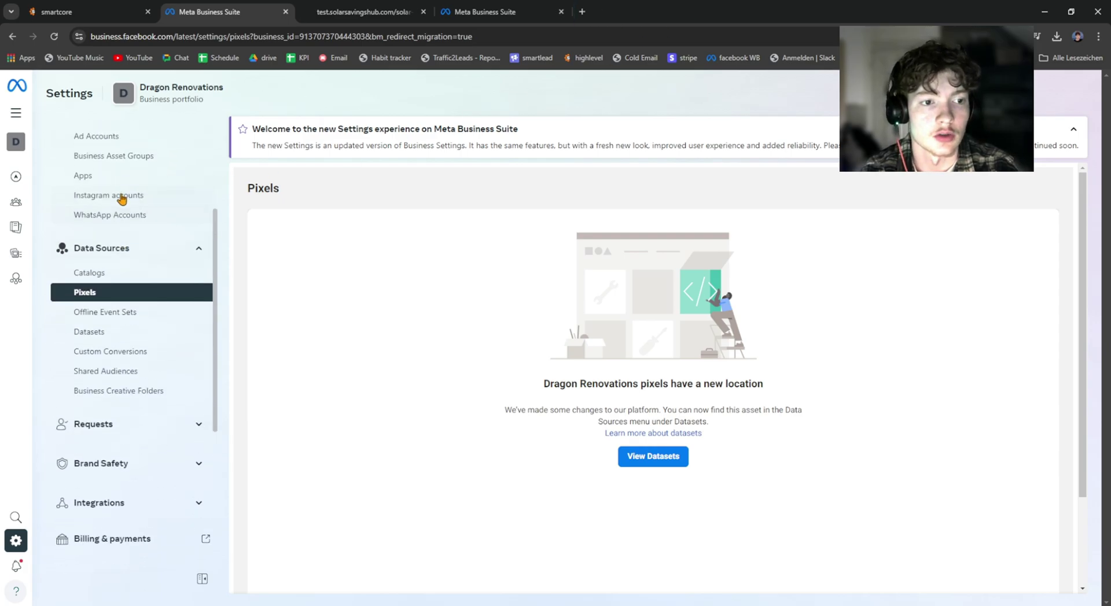
left_click(131, 250)
scroll(147, 217, "down", 2)
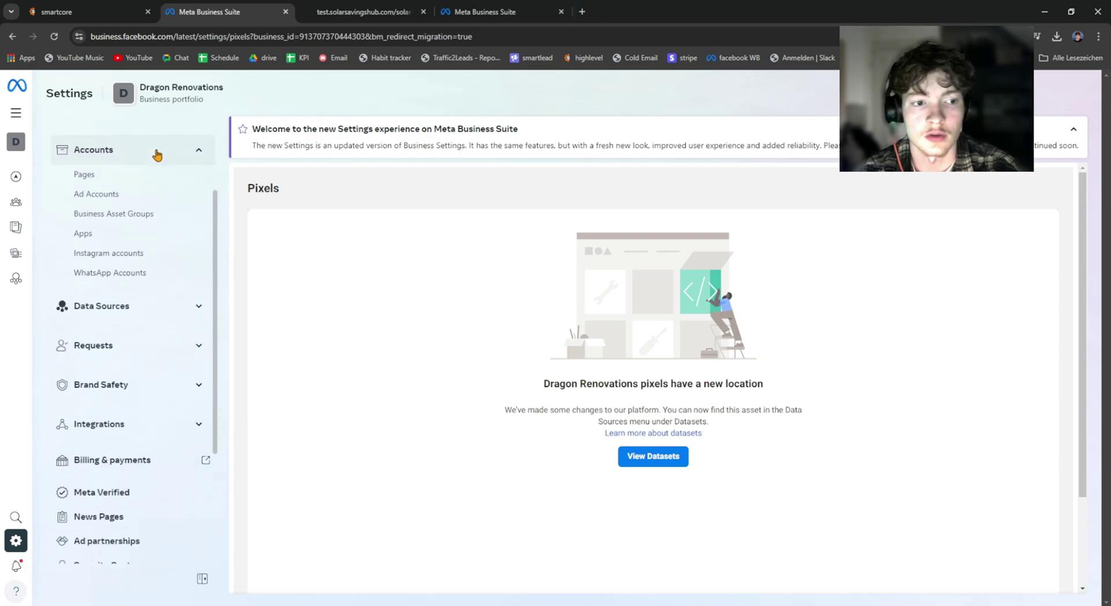
left_click(116, 306)
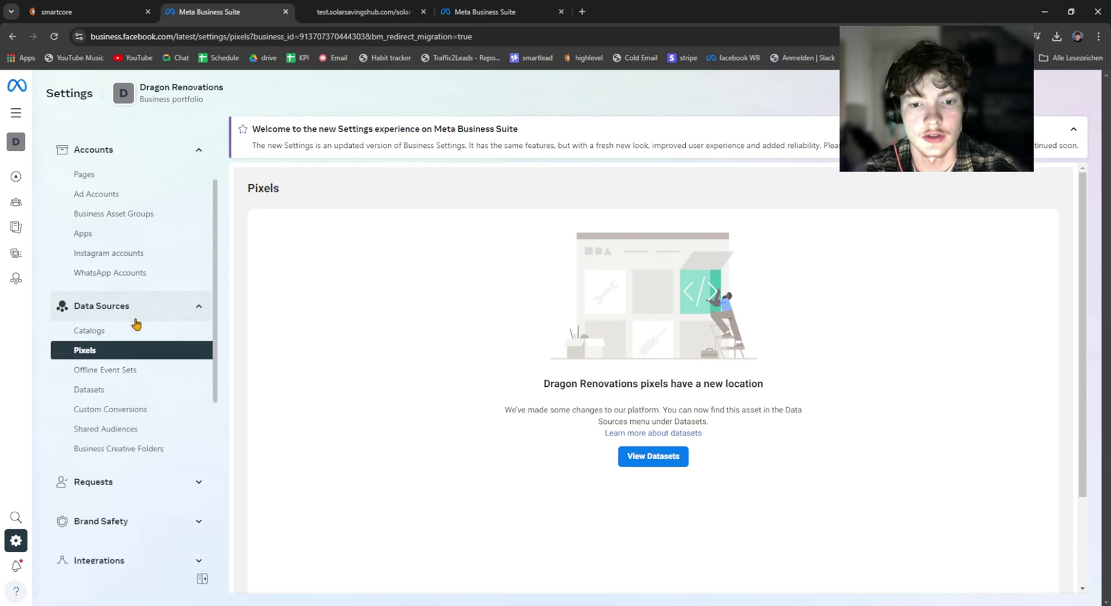
left_click(126, 397)
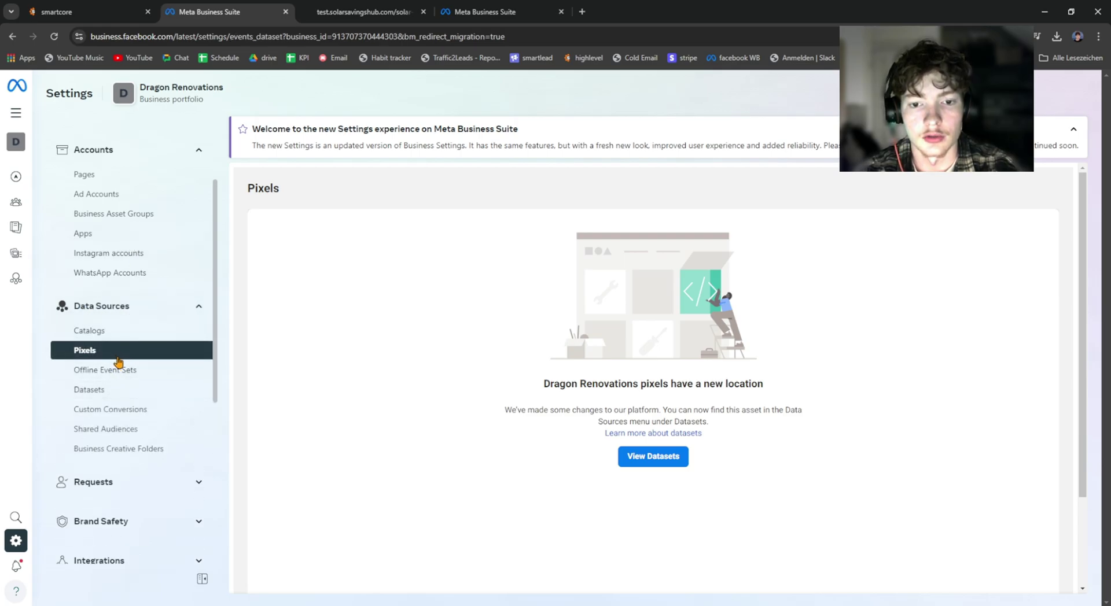
left_click(103, 391)
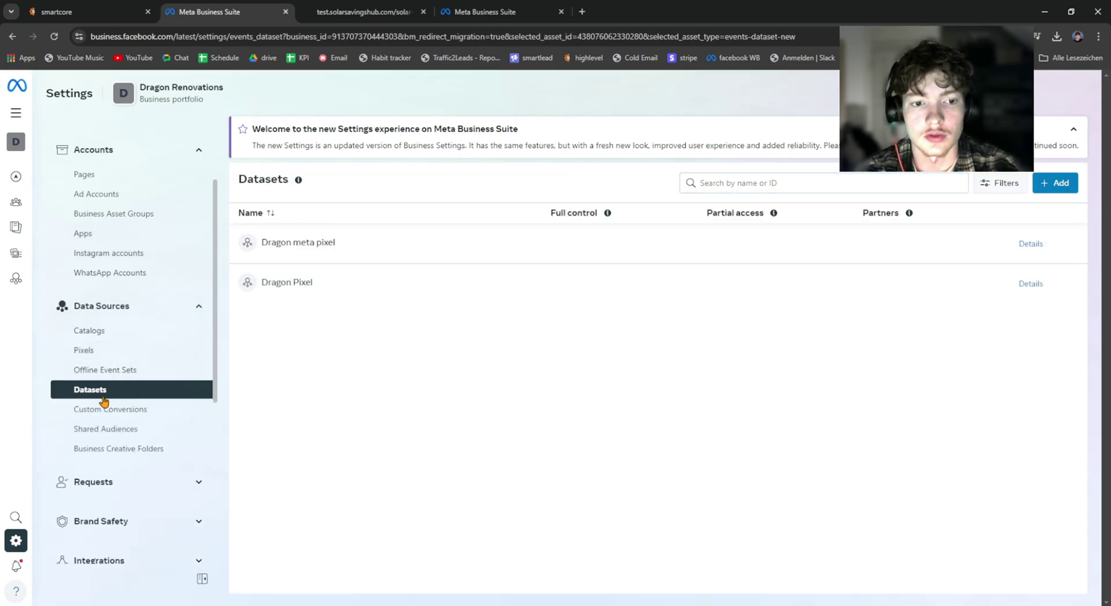
- Check the Pixels page, collapse the welcome notice, and return to the Datasets list
left_click(139, 353)
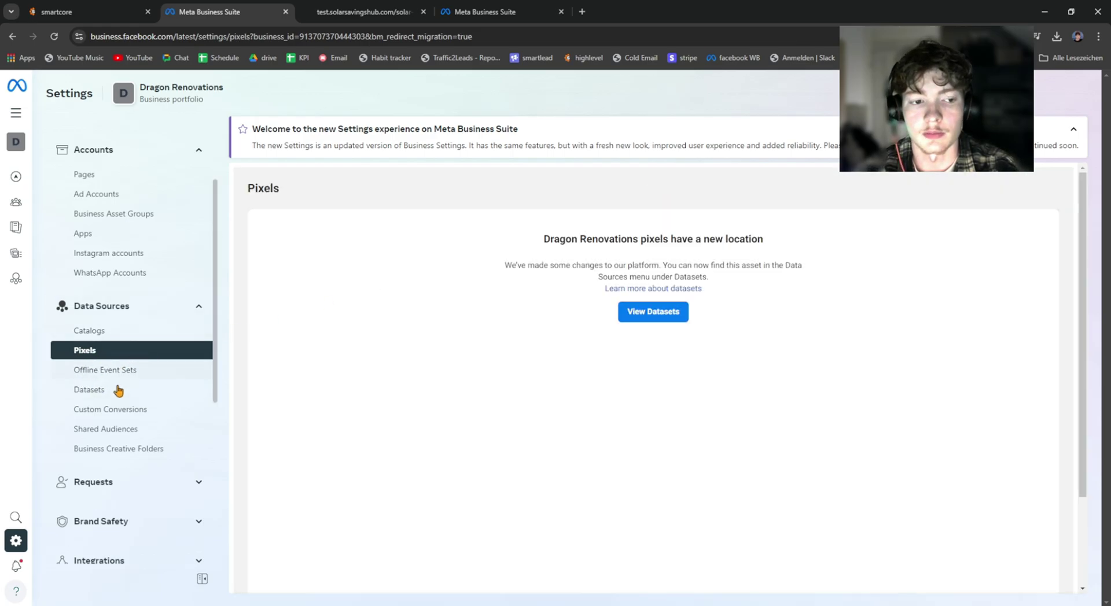
left_click(1075, 132)
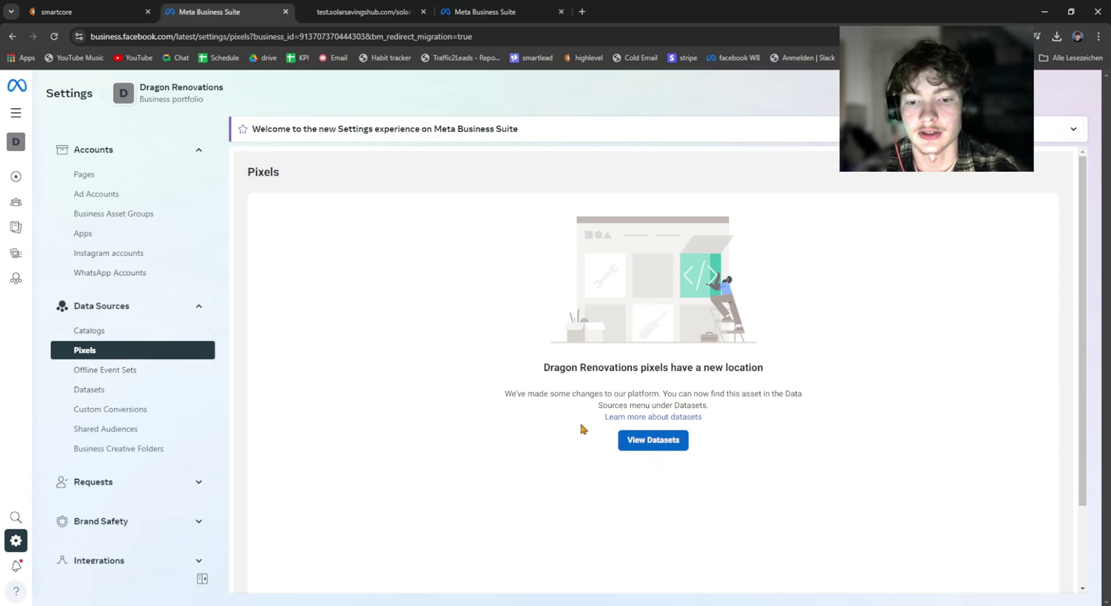
left_click(101, 391)
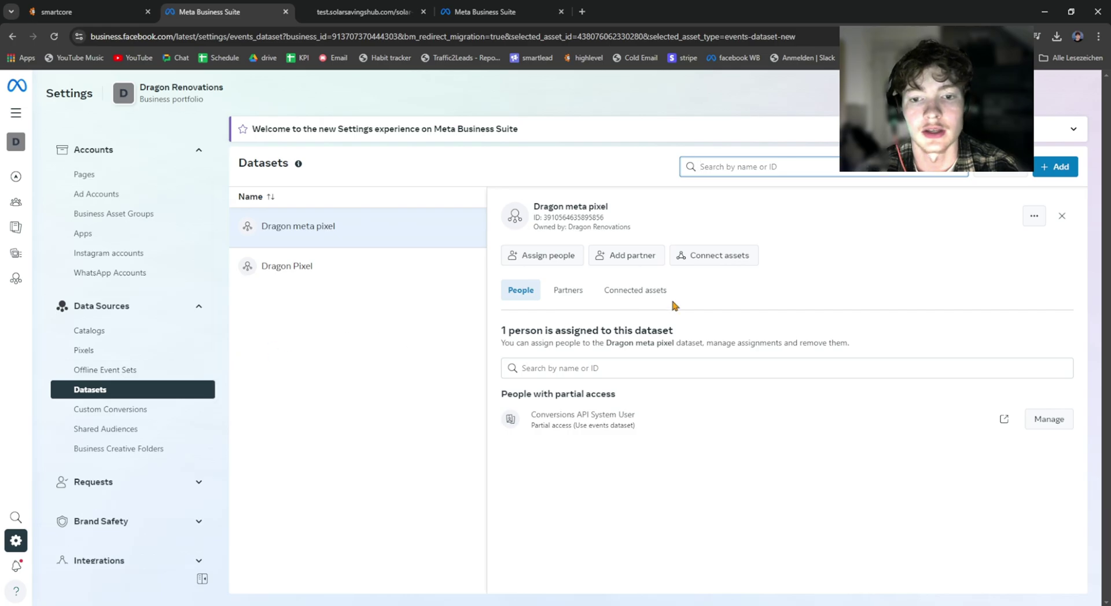
- Create a new dataset named "test pixel" for Dragon Renovations
left_click(1069, 170)
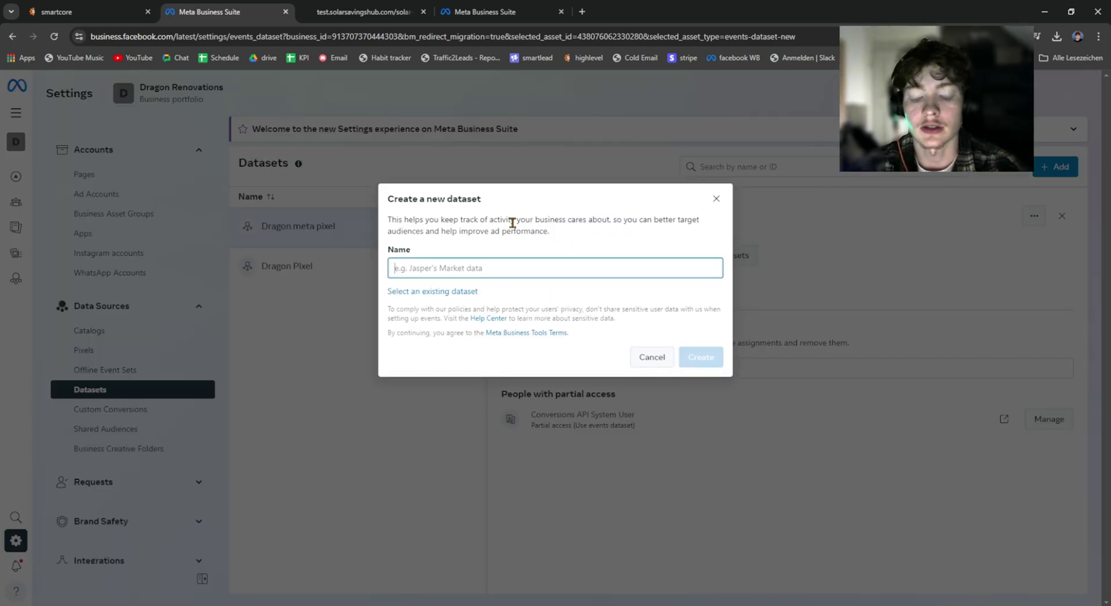
type("test p")
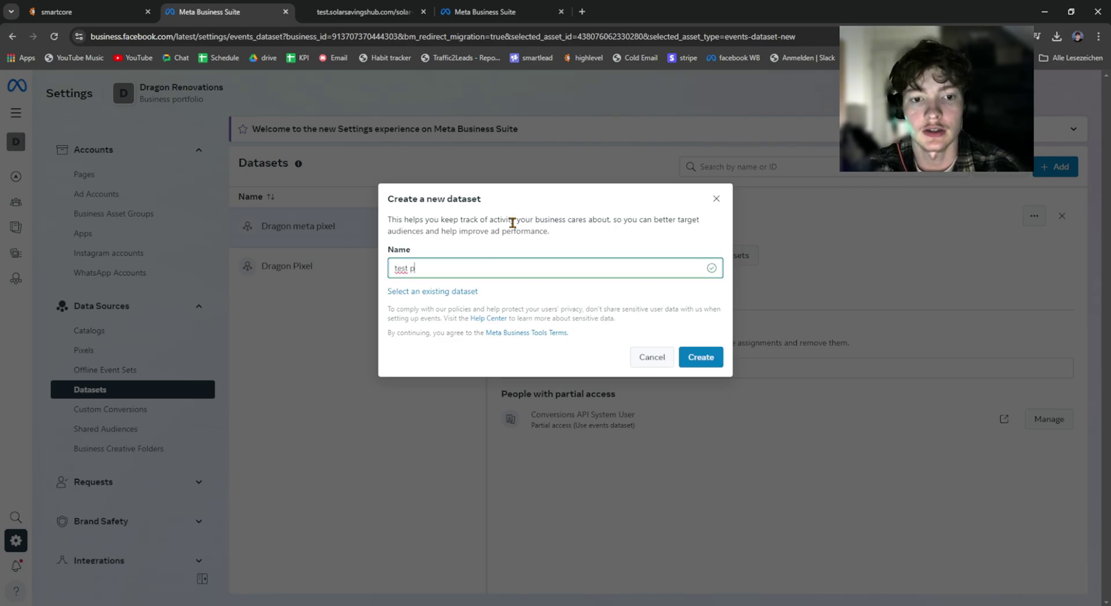
type("ixel")
left_click(698, 358)
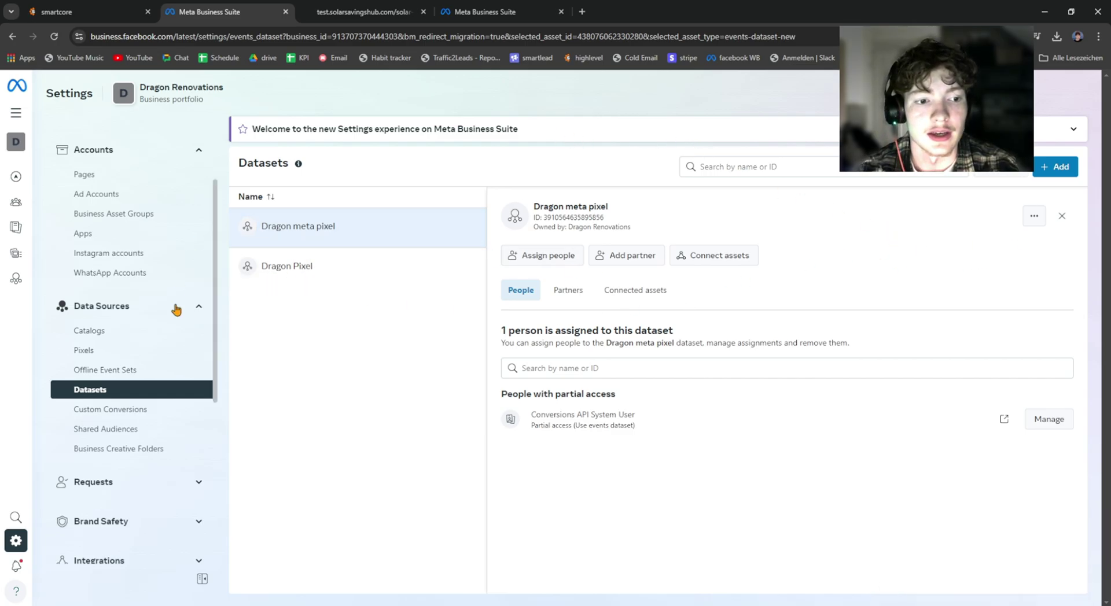
- Reload the Datasets list by way of Pixels and select the test pixel dataset
left_click(111, 350)
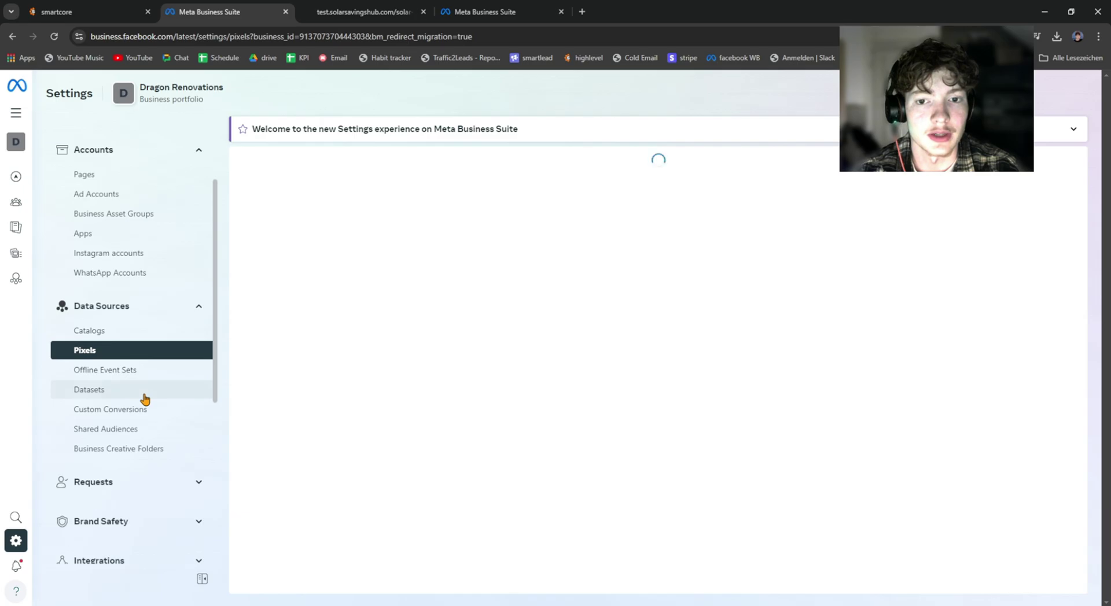
left_click(145, 398)
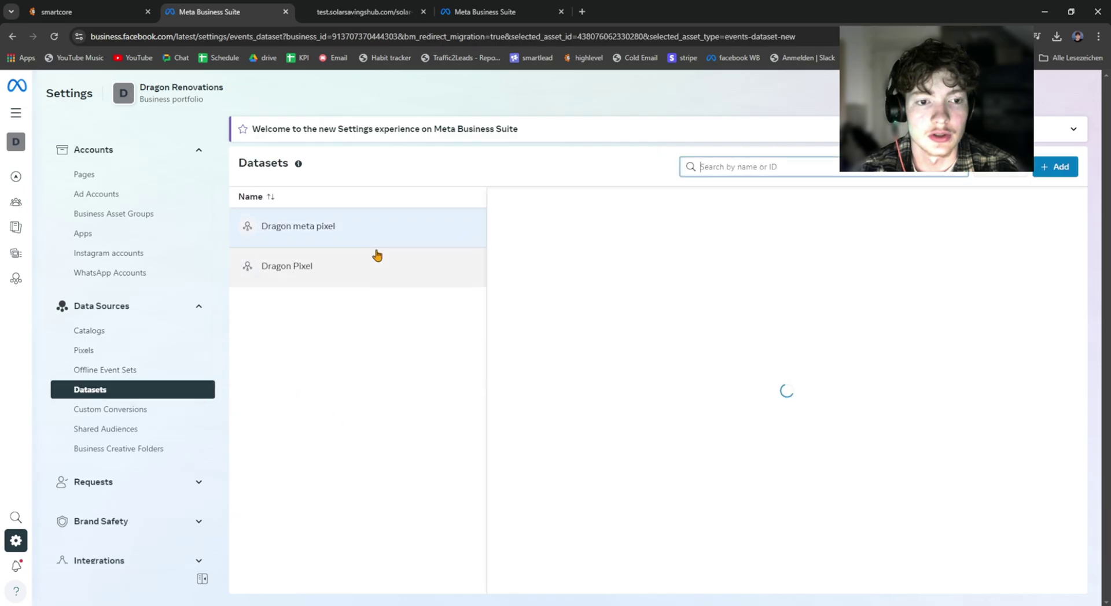
left_click(110, 355)
left_click(315, 249)
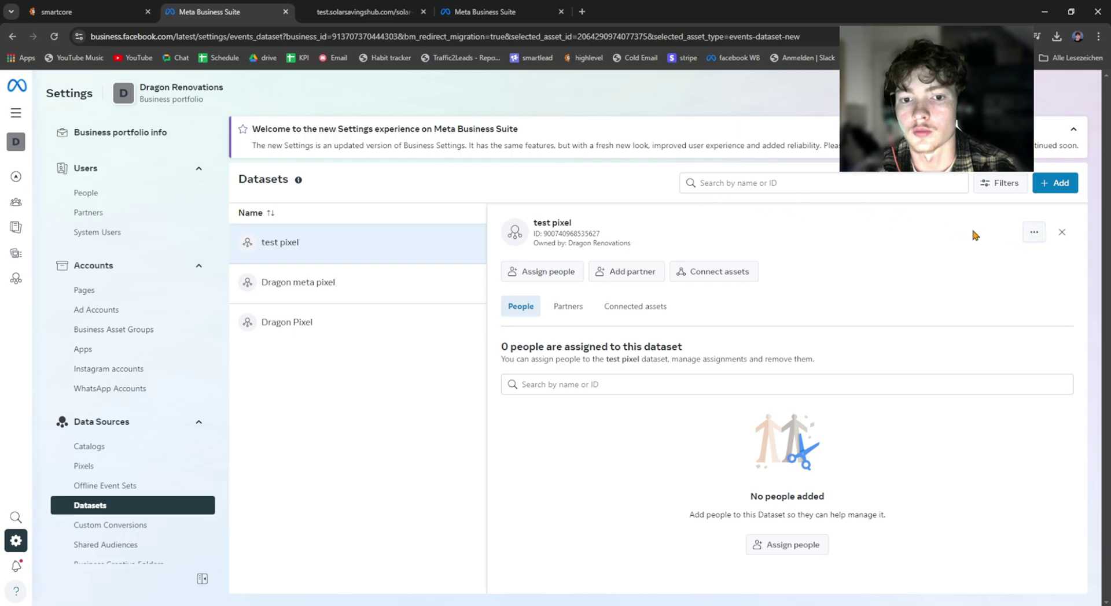
- Assign the account owner and Conversions API System User to test pixel with full control to manage the events dataset
left_click(515, 274)
left_click(372, 240)
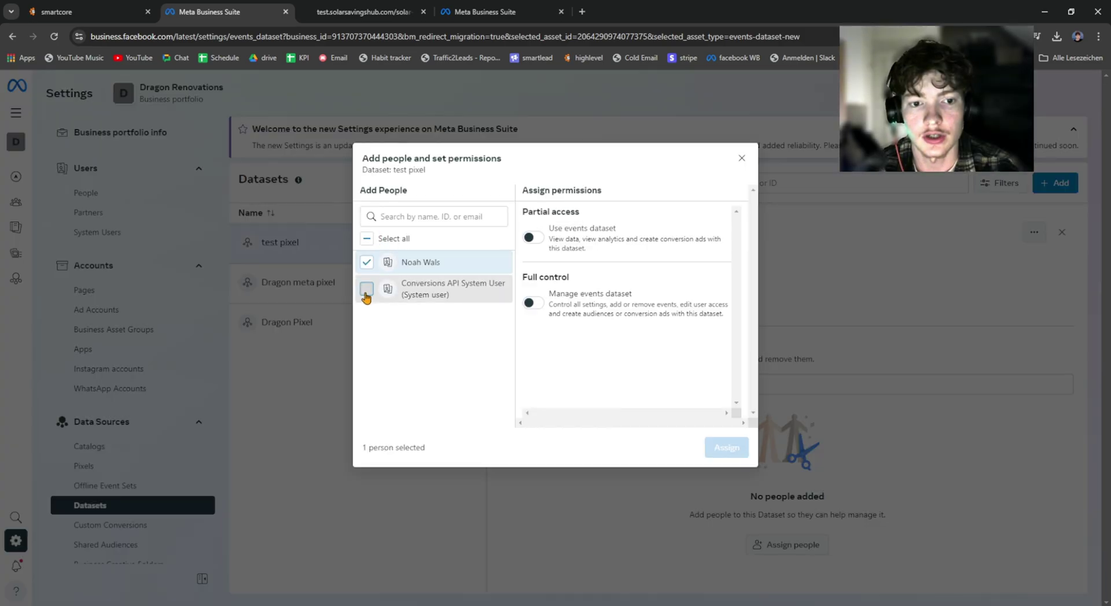
left_click(366, 289)
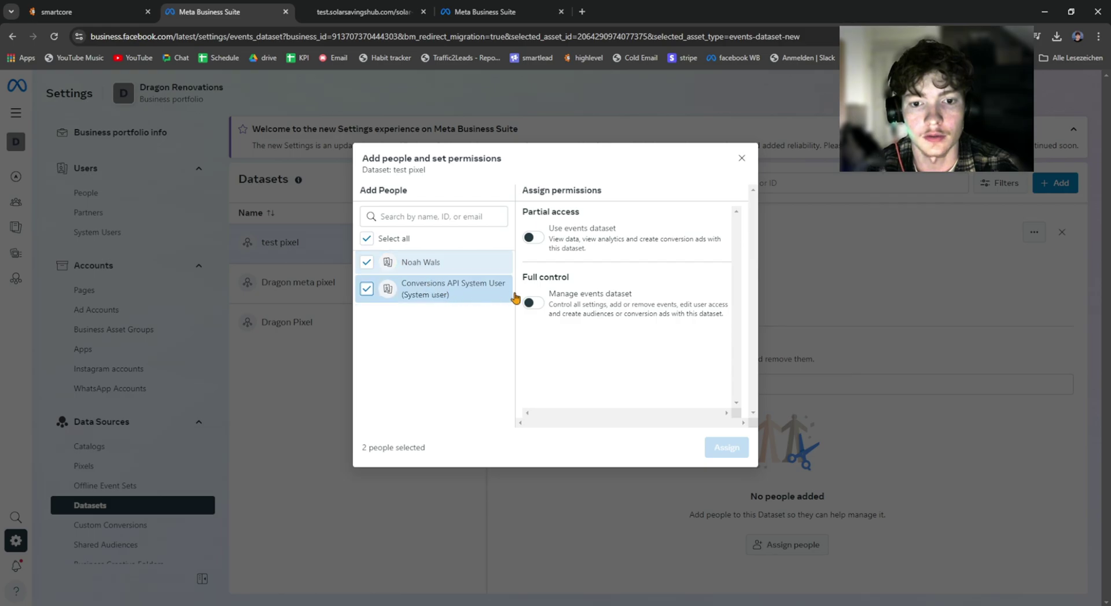
left_click(533, 303)
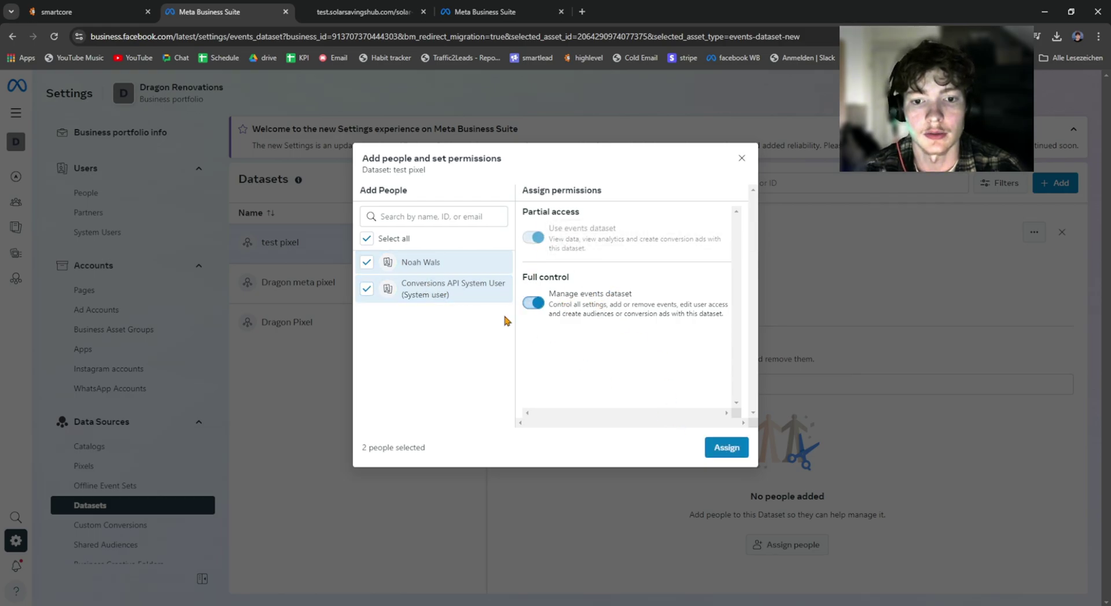
left_click(725, 446)
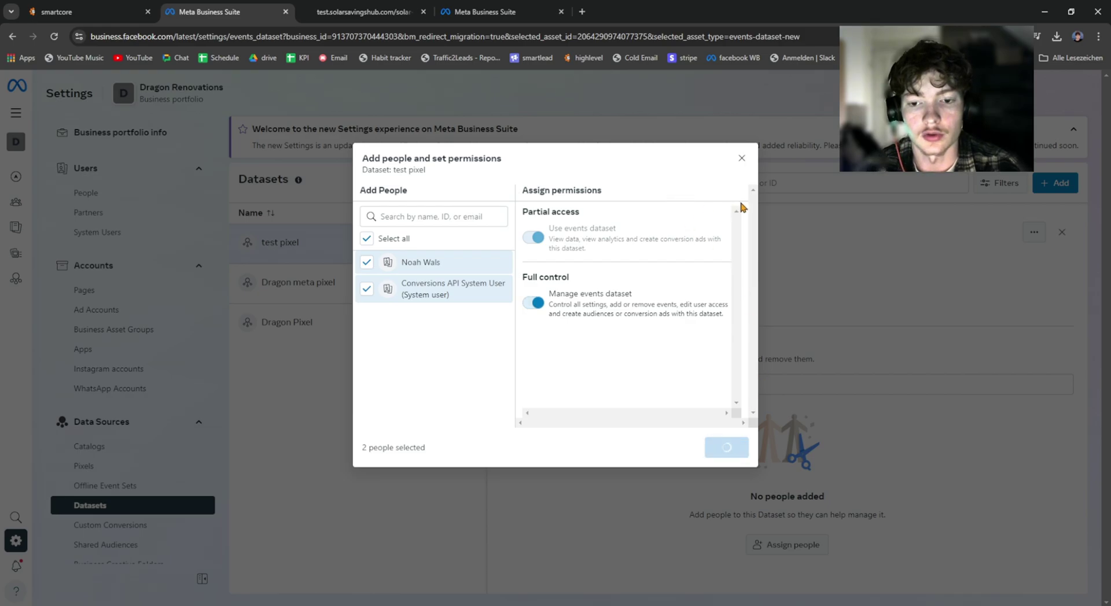
left_click(702, 393)
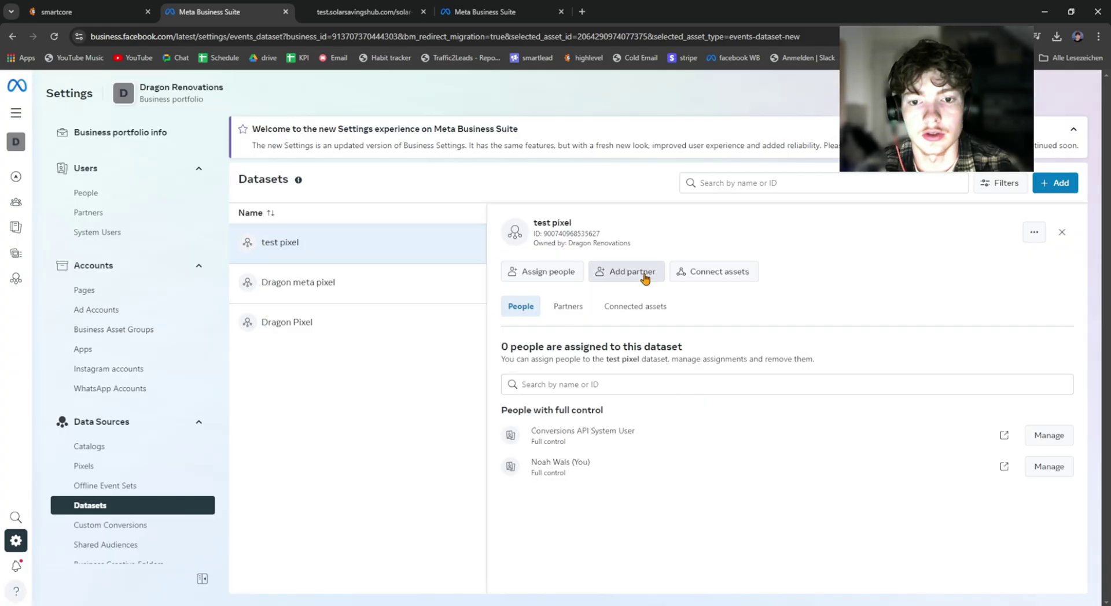
- Connect the Golden Dragon Renovations and Dragon Renovations ad accounts to the test pixel dataset
left_click(713, 283)
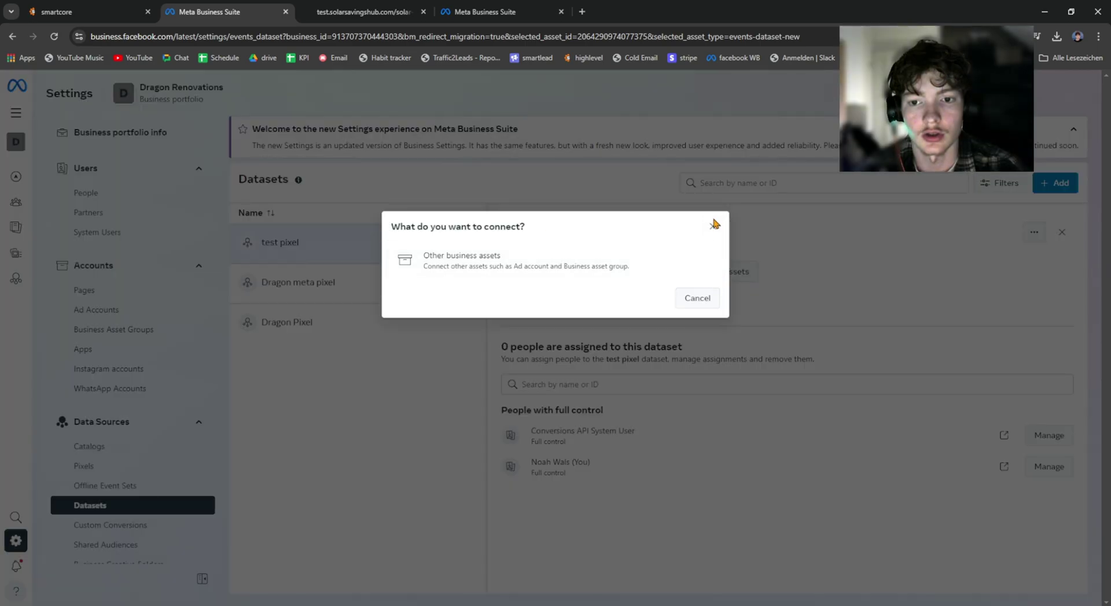
left_click(714, 225)
left_click(749, 273)
left_click(443, 258)
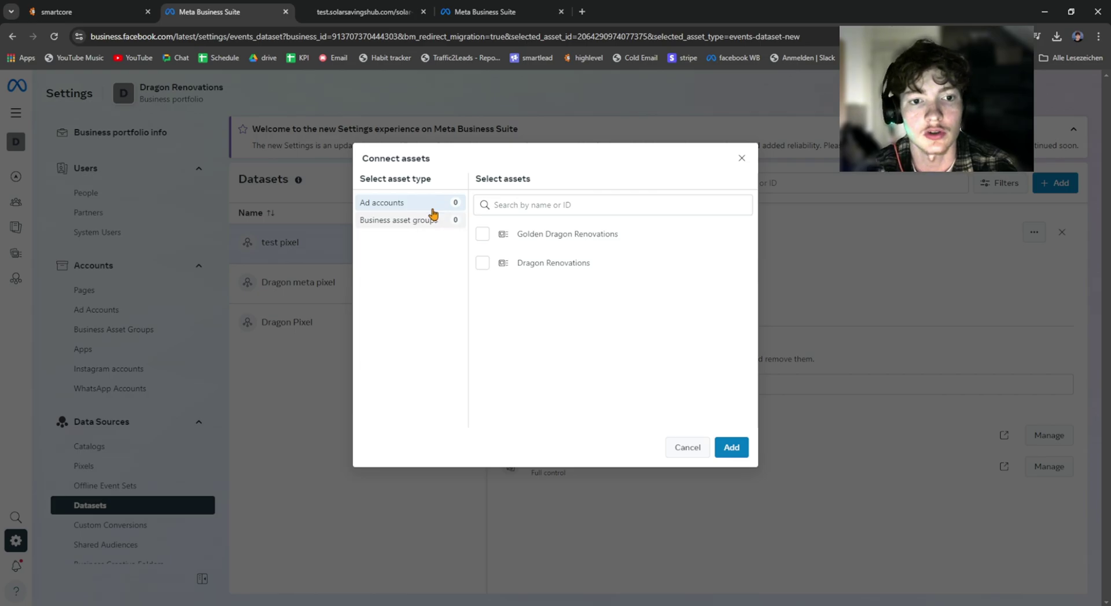
left_click(483, 234)
left_click(484, 264)
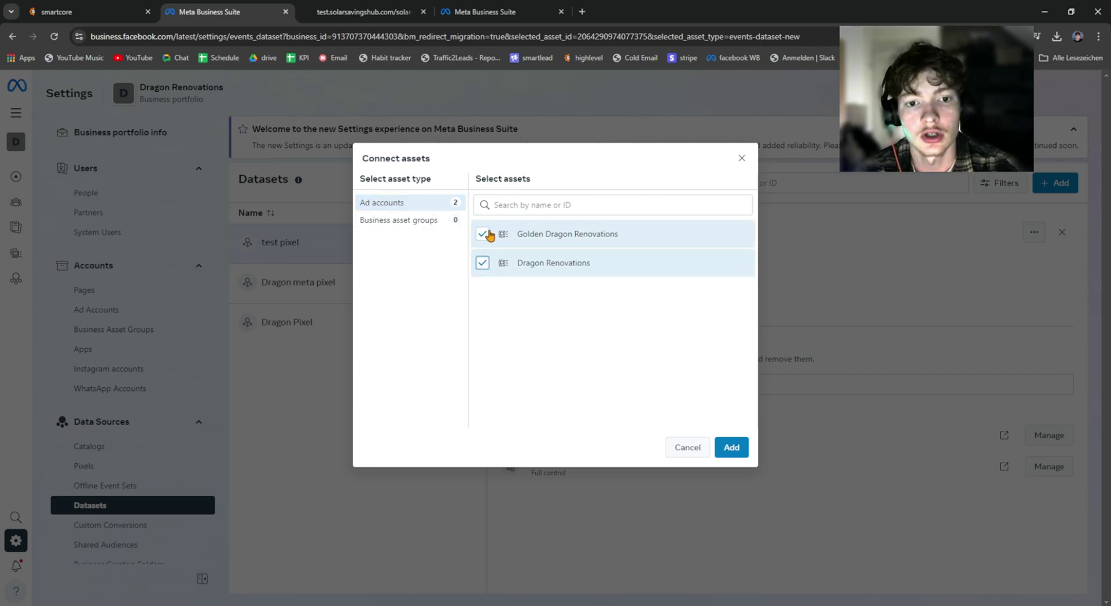
left_click(732, 449)
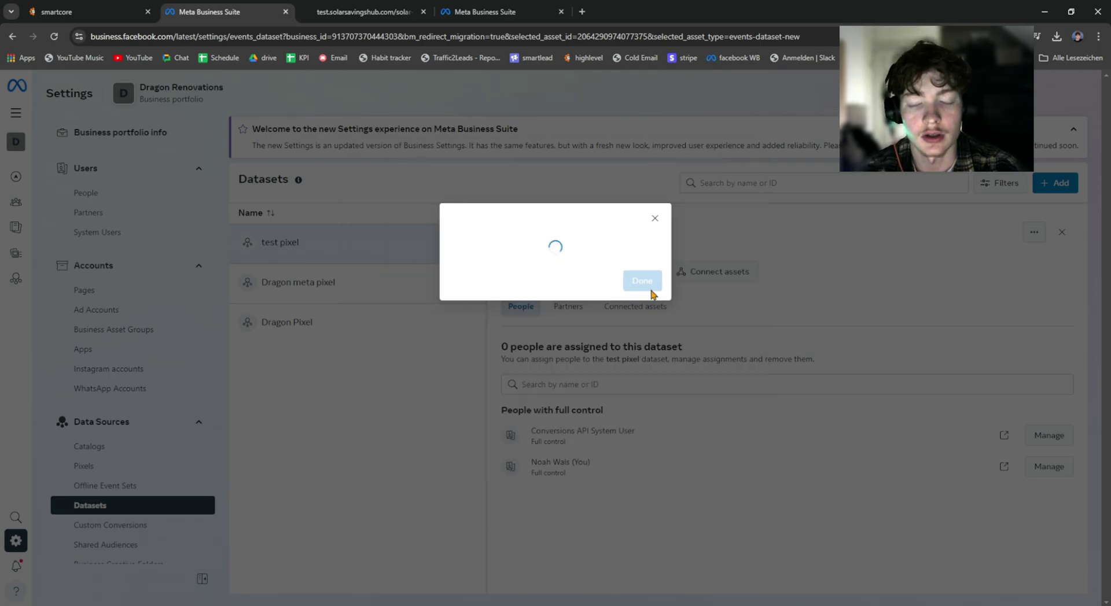
left_click(642, 310)
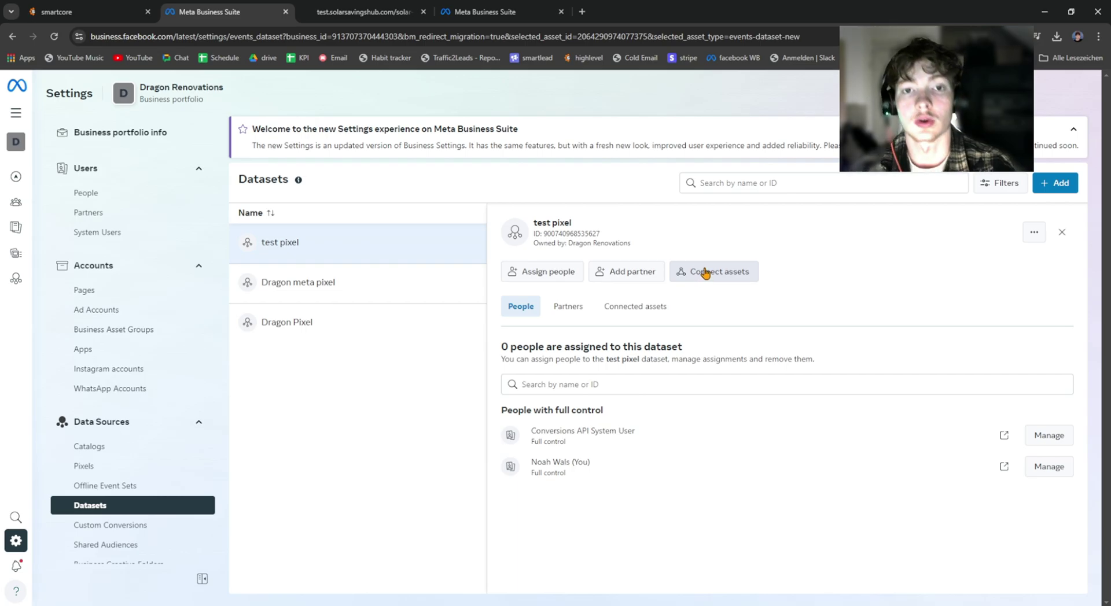
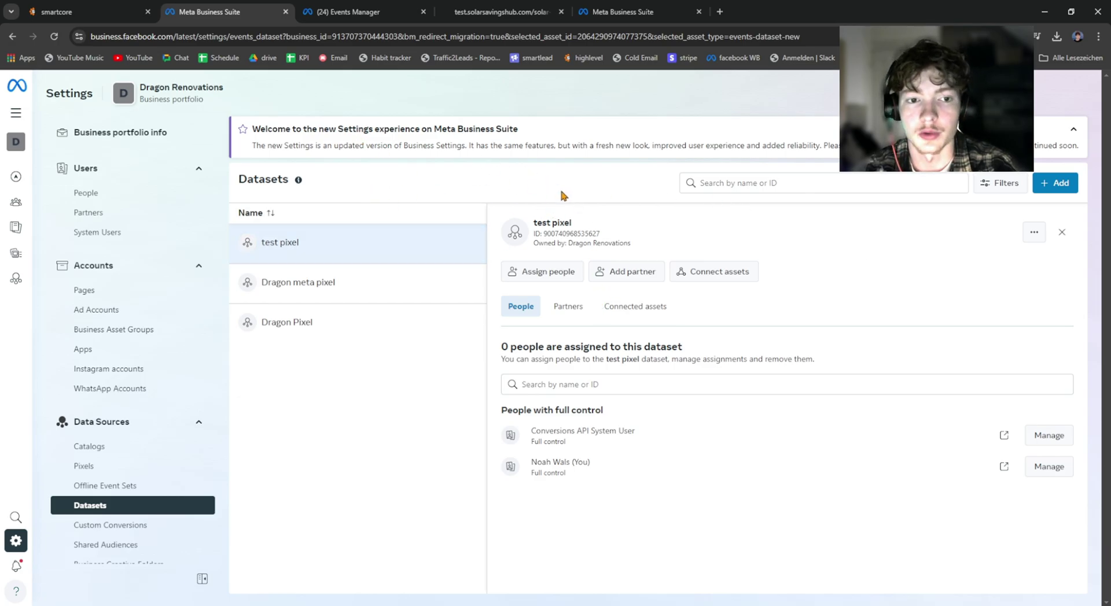
- Open the test pixel dataset in Events Manager and look over its ways of sending events
left_click(1034, 232)
left_click(1035, 265)
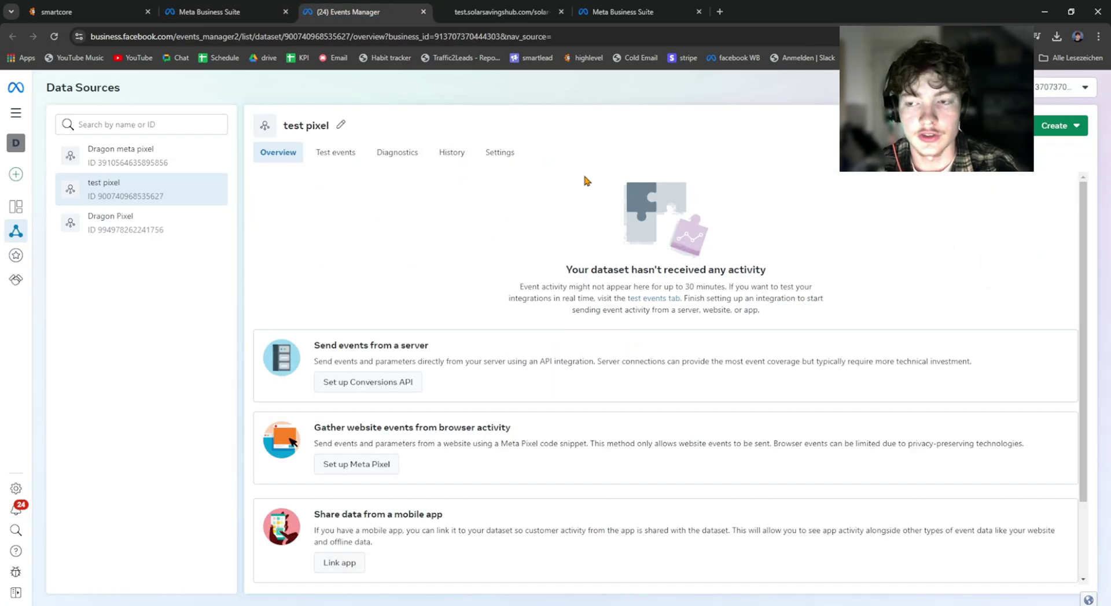
scroll(428, 179, "down", 2)
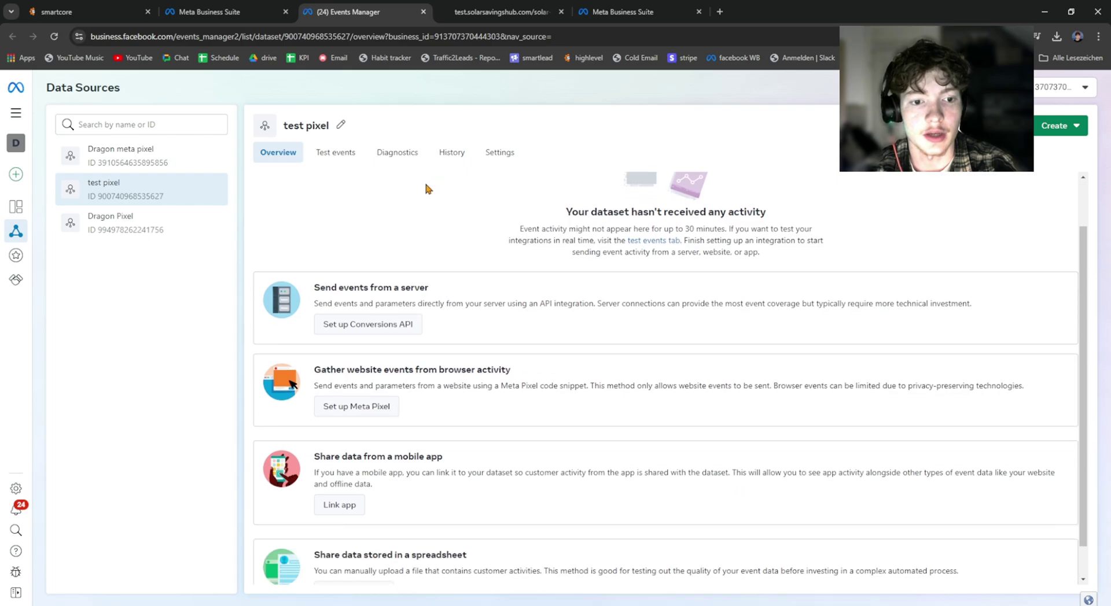
left_click_drag(300, 334, 524, 349)
left_click(479, 330)
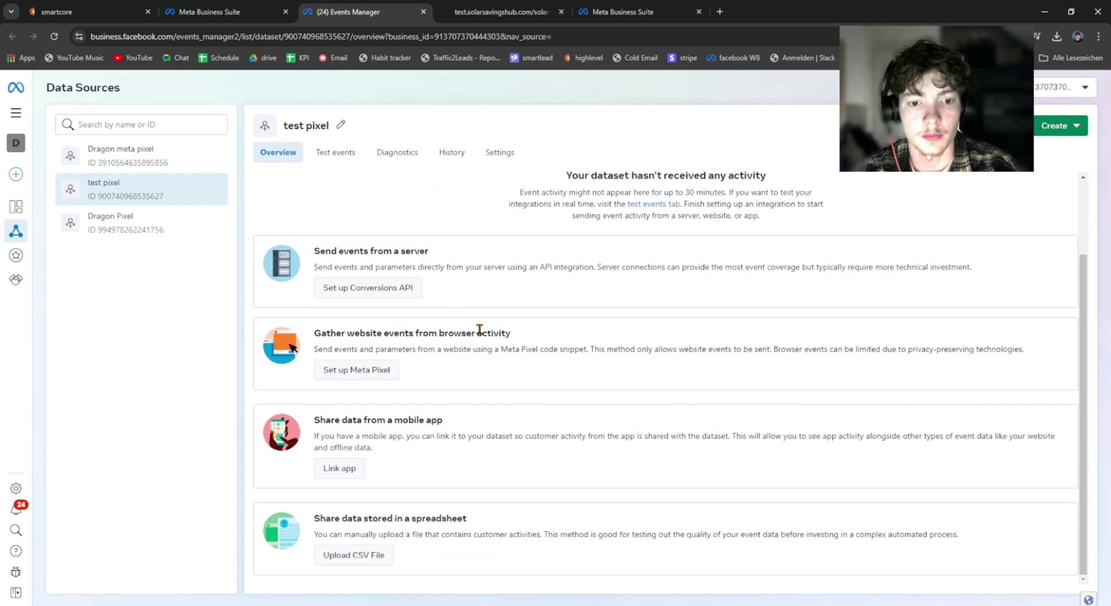
- Start the Meta Pixel setup with manual code installation and copy the base code
left_click(380, 372)
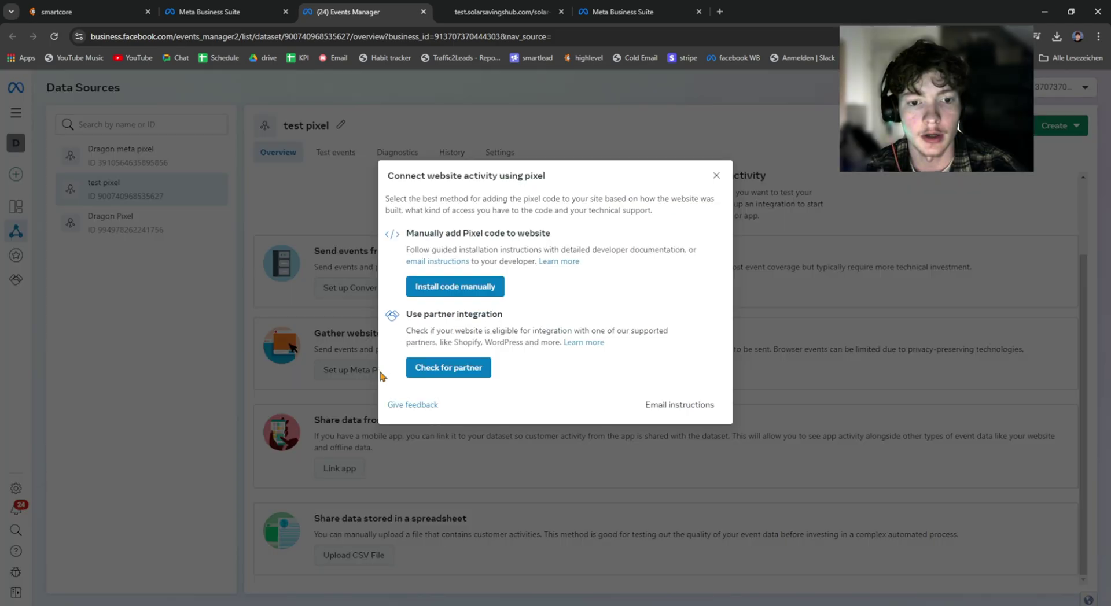
left_click(435, 280)
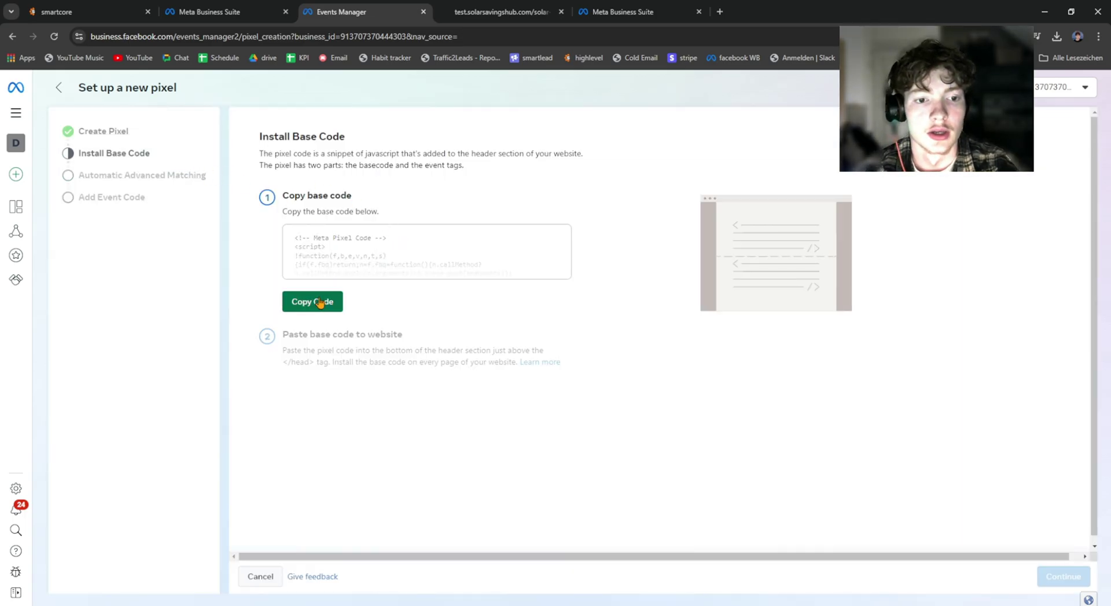
left_click(317, 298)
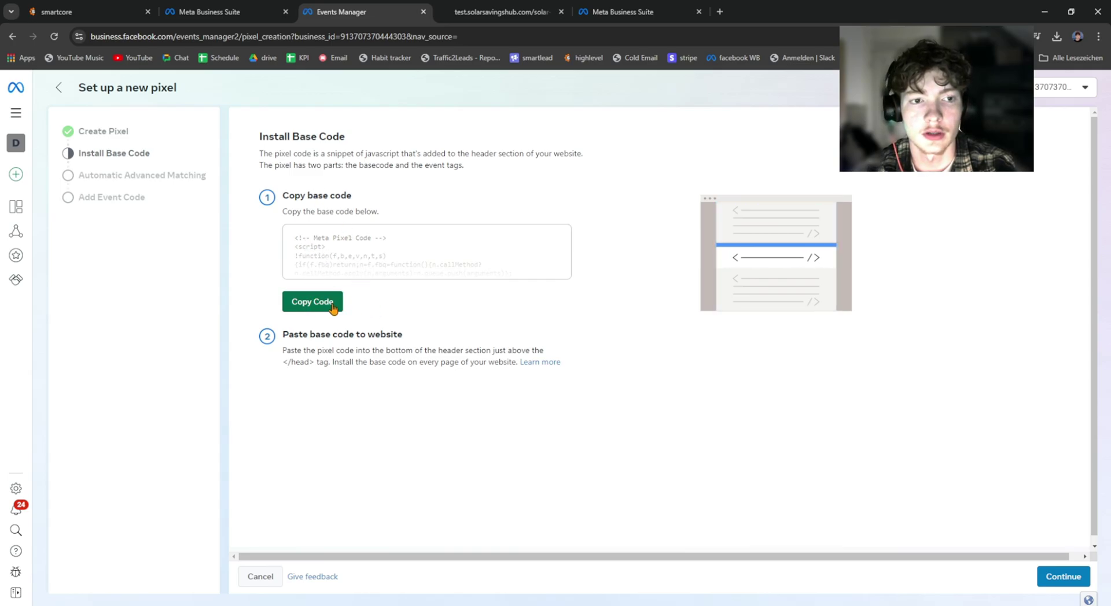
- Switch to HighLevel and paste the pixel base code as head tracking code in the Facebook Funnel - 6 Months electricity Offer settings
left_click(101, 6)
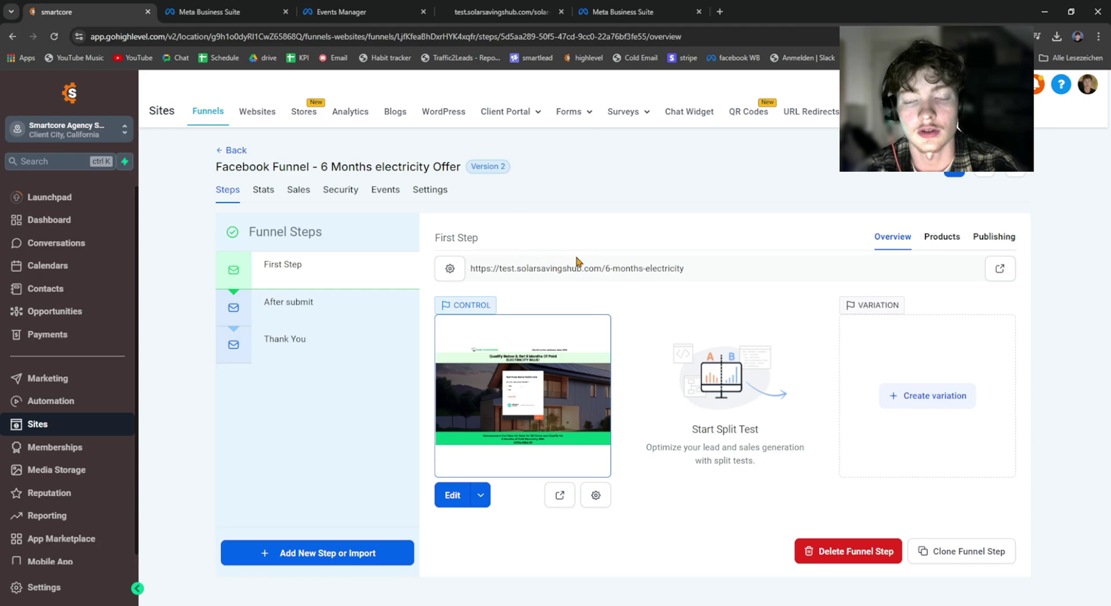
left_click(433, 191)
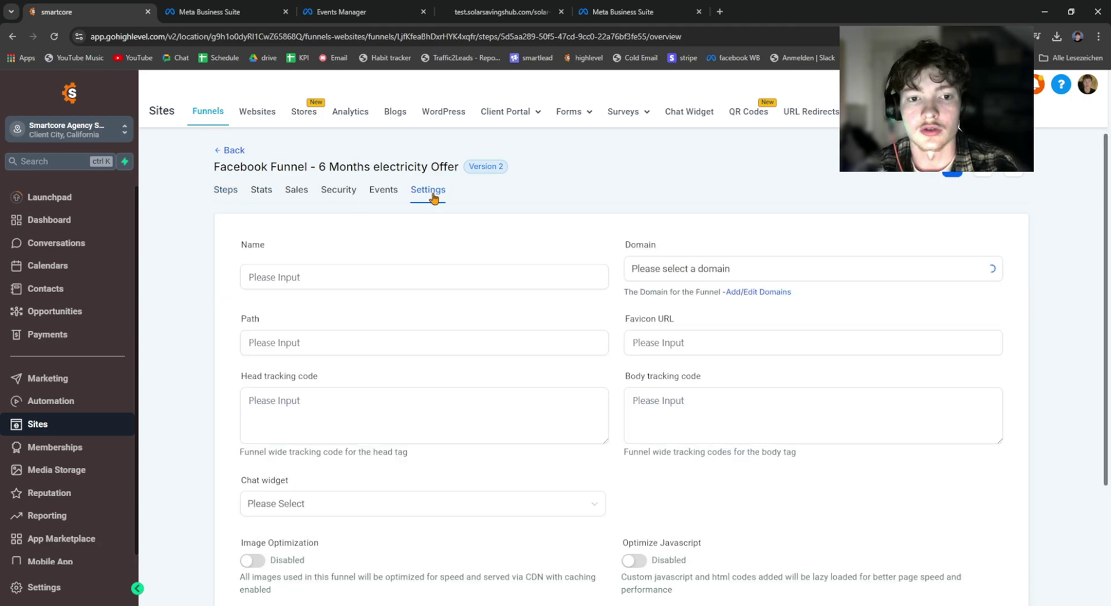
scroll(511, 264, "down", 2)
left_click_drag(239, 261, 333, 260)
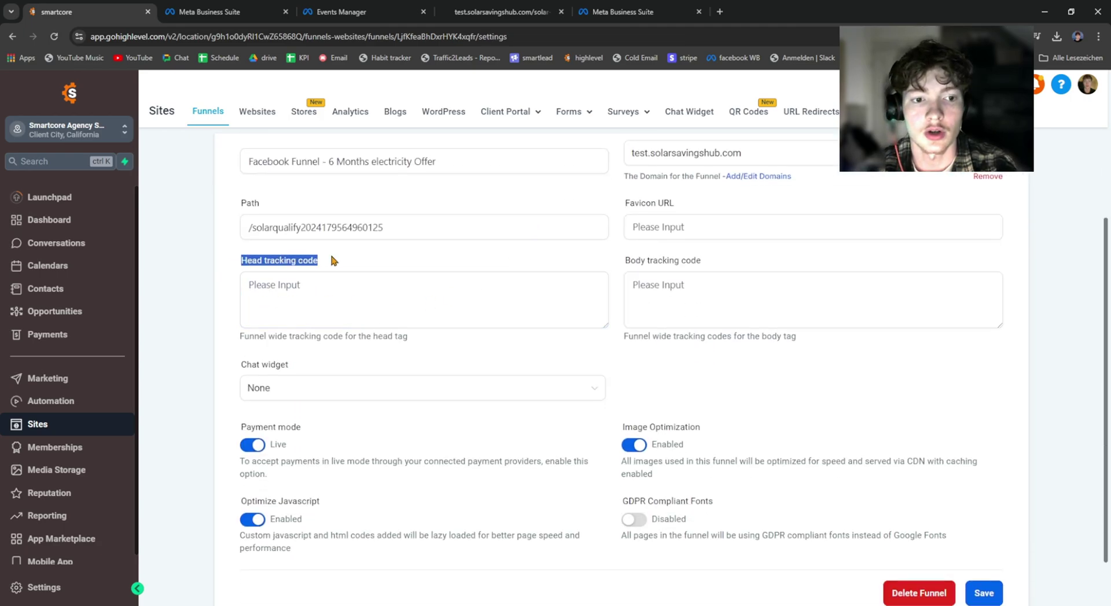
left_click(322, 285)
key("ctrl+v")
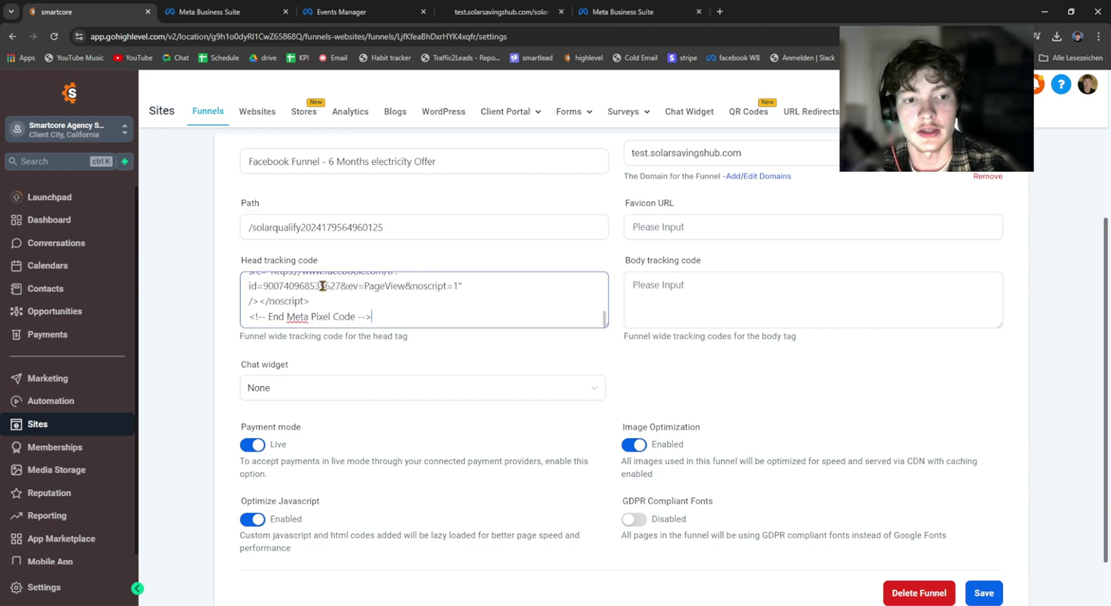
- Enlarge the head tracking code box to check the full pixel code, save the funnel settings and return to the funnel steps
scroll(414, 324, "up", 2)
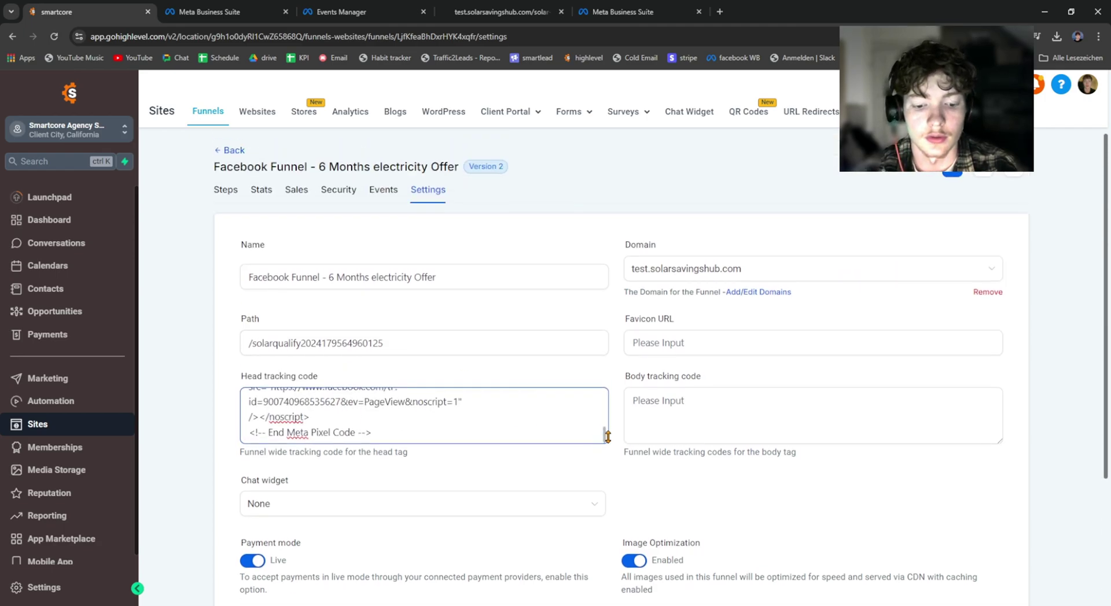
left_click_drag(607, 436, 607, 552)
scroll(504, 460, "up", 2)
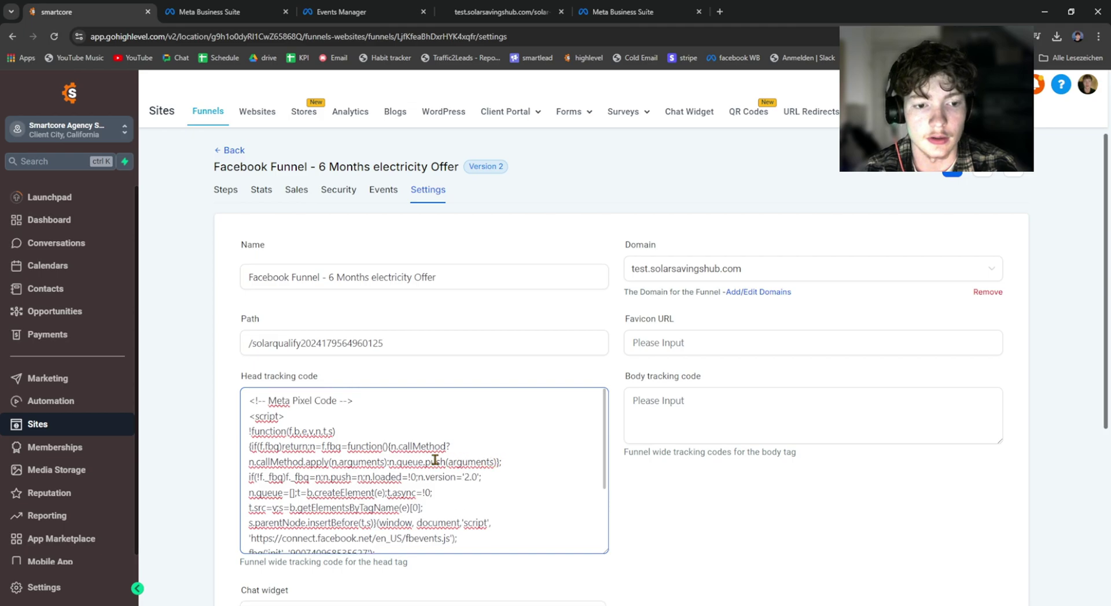
scroll(435, 461, "down", 5)
left_click(342, 12)
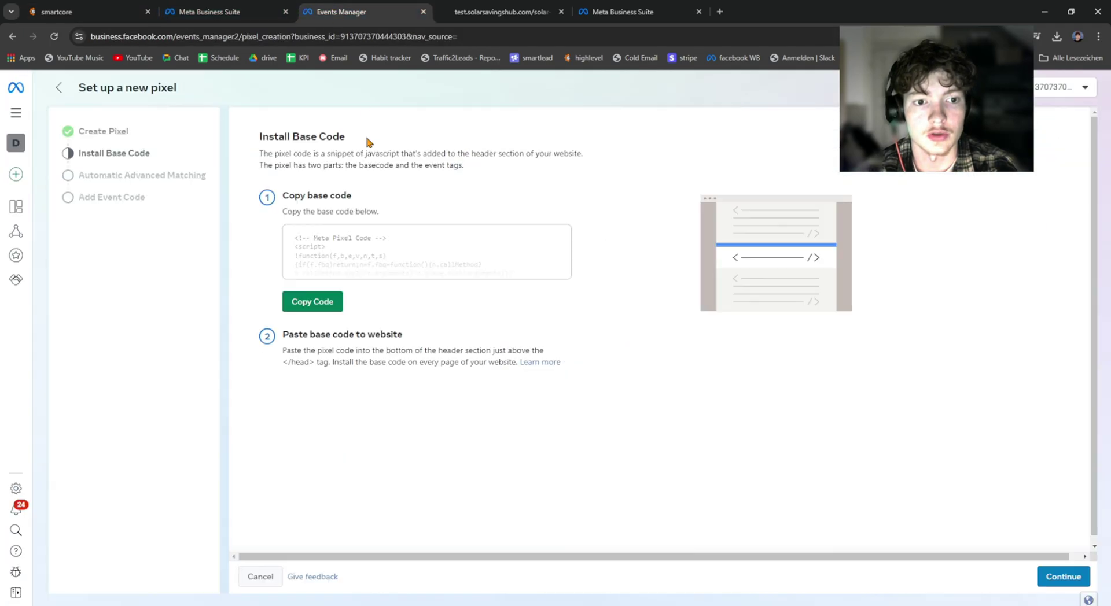
left_click(56, 12)
scroll(794, 440, "down", 3)
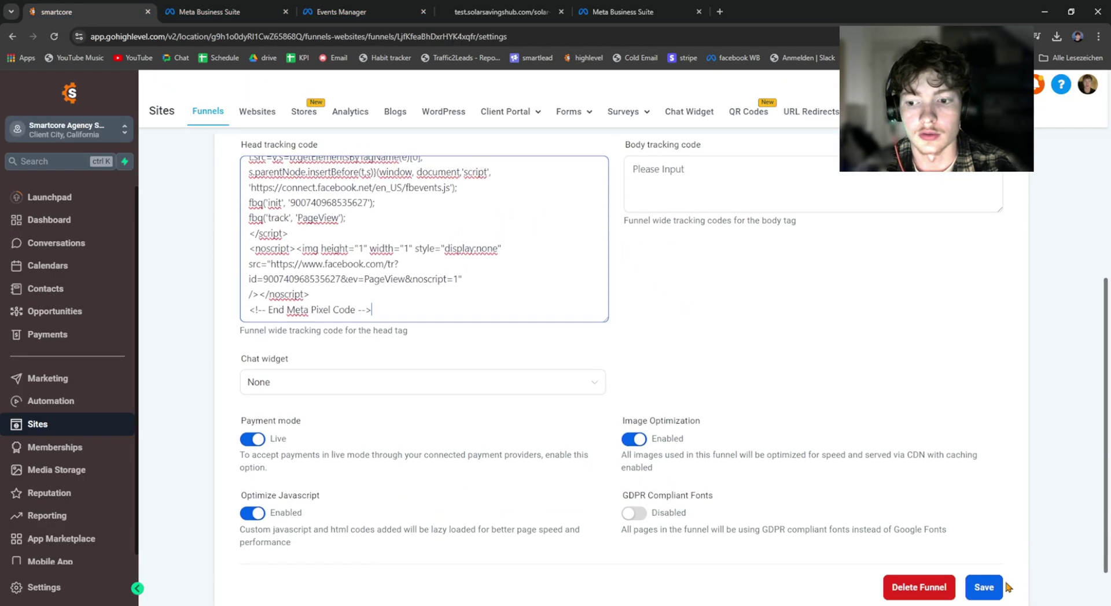
scroll(1006, 588, "down", 1)
left_click(978, 532)
scroll(831, 394, "up", 4)
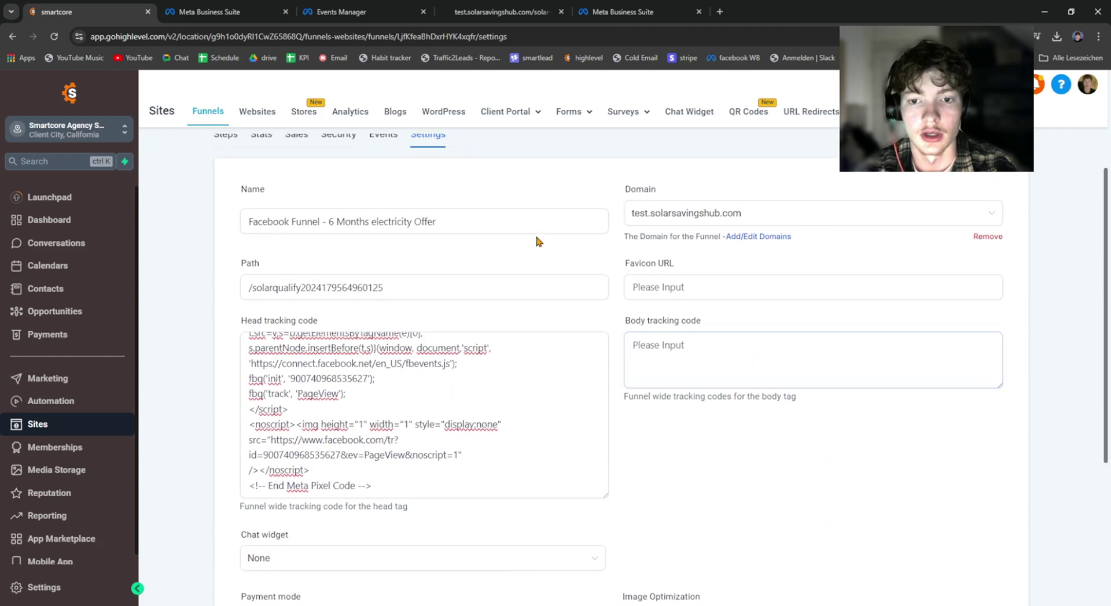
key("alt+Left")
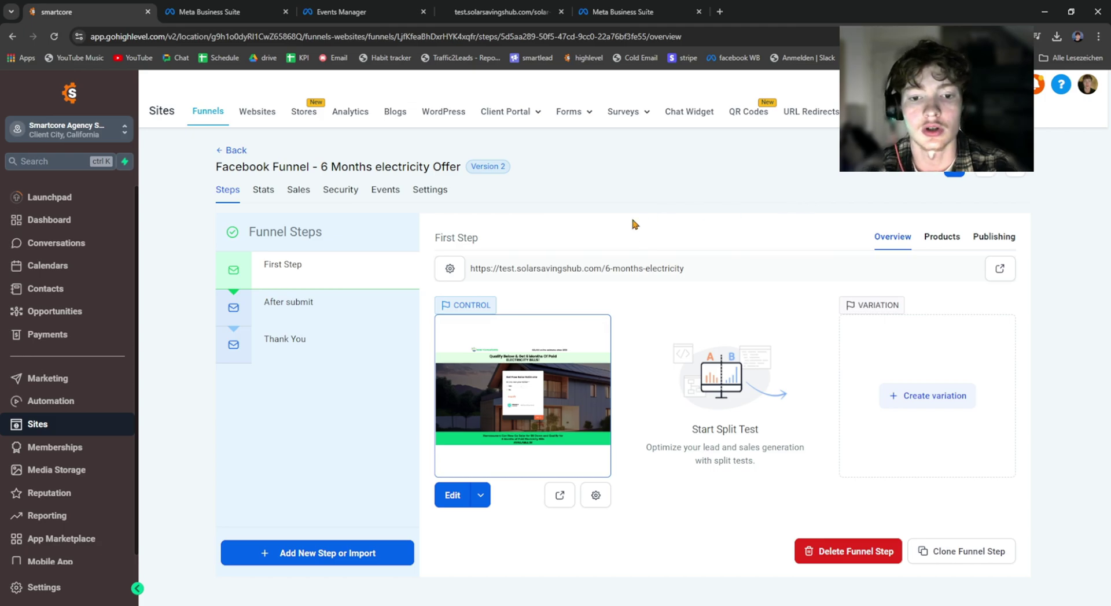
- Switch to Events Manager, turn on Automatic Advanced Matching with all customer information fields and finish the pixel setup
left_click(209, 11)
left_click(361, 11)
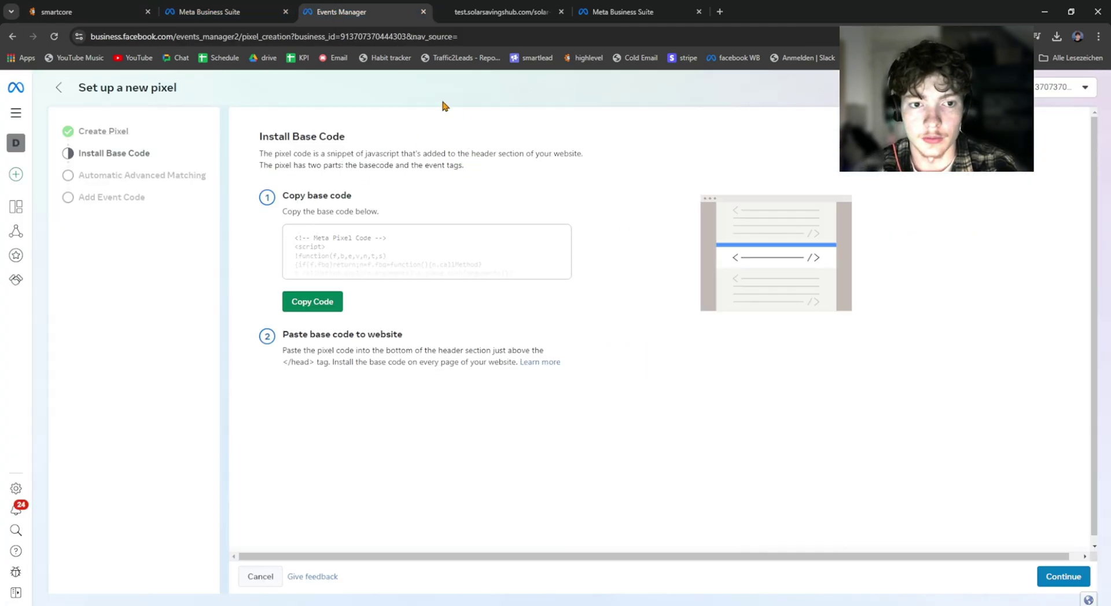
left_click(1062, 577)
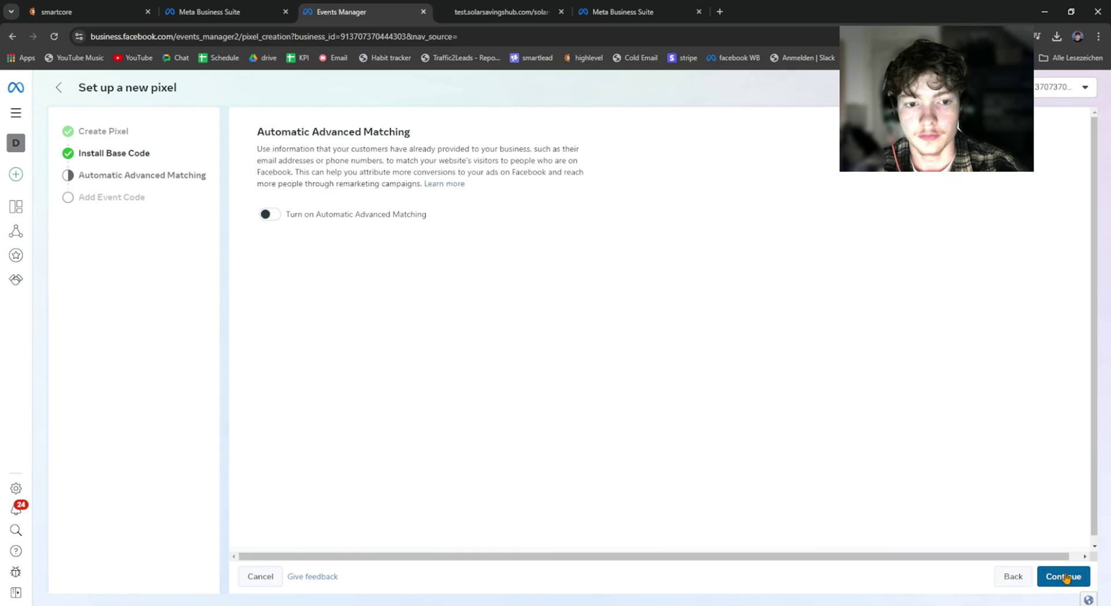
left_click(270, 214)
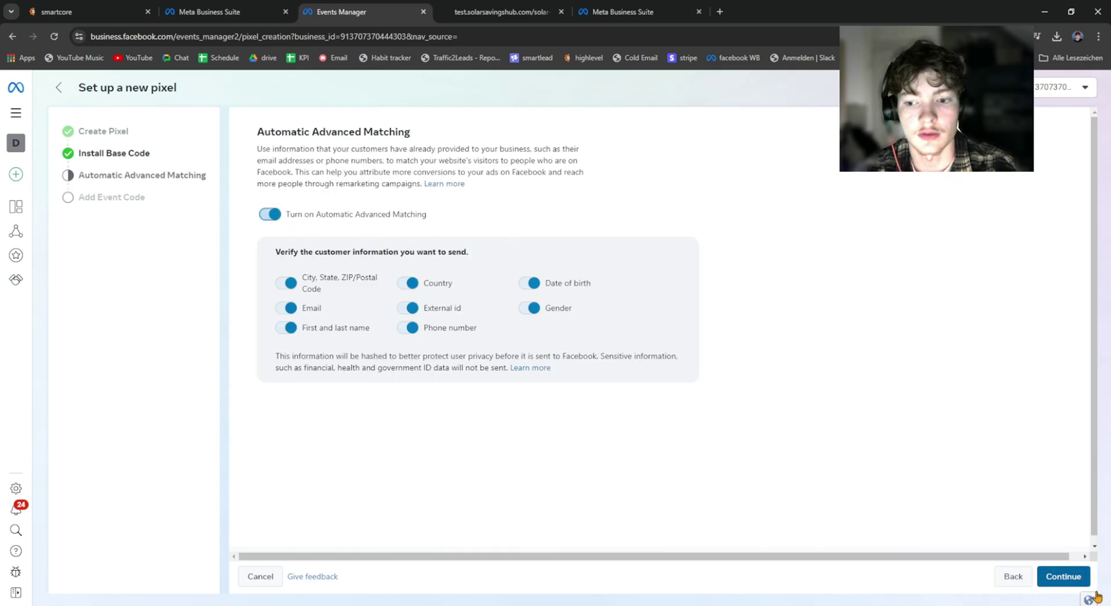
left_click(1064, 576)
left_click(1069, 576)
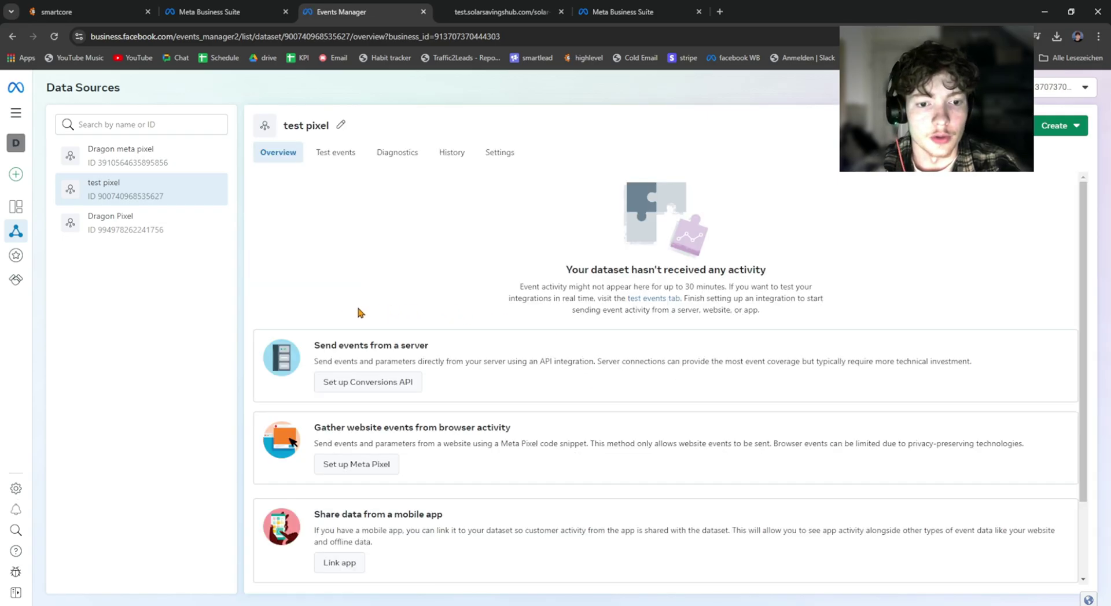
left_click_drag(320, 346, 478, 355)
left_click(447, 352)
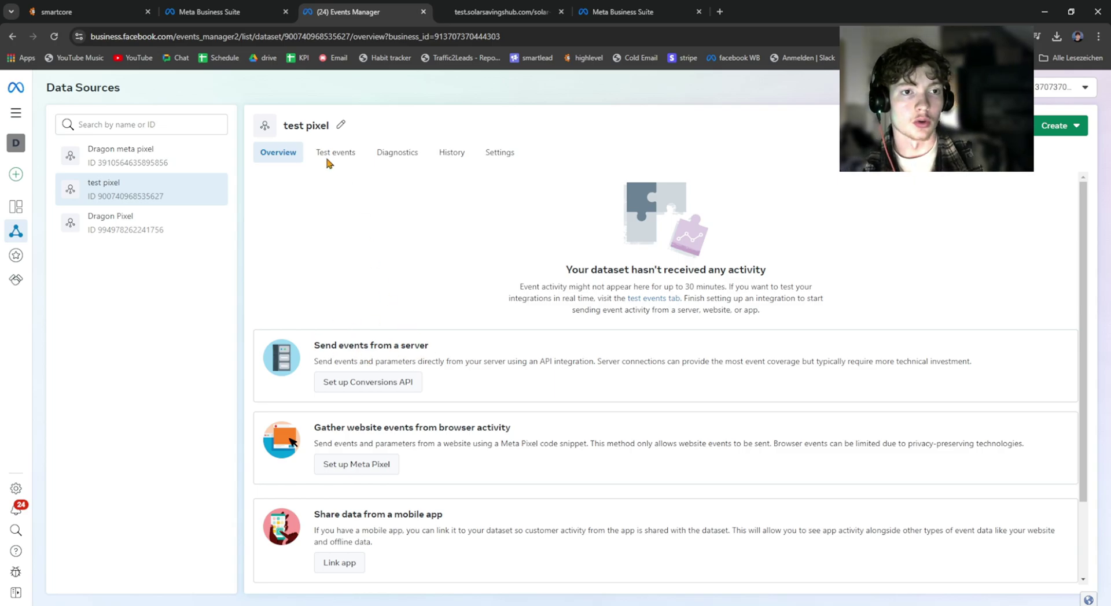
left_click(219, 12)
left_click(349, 7)
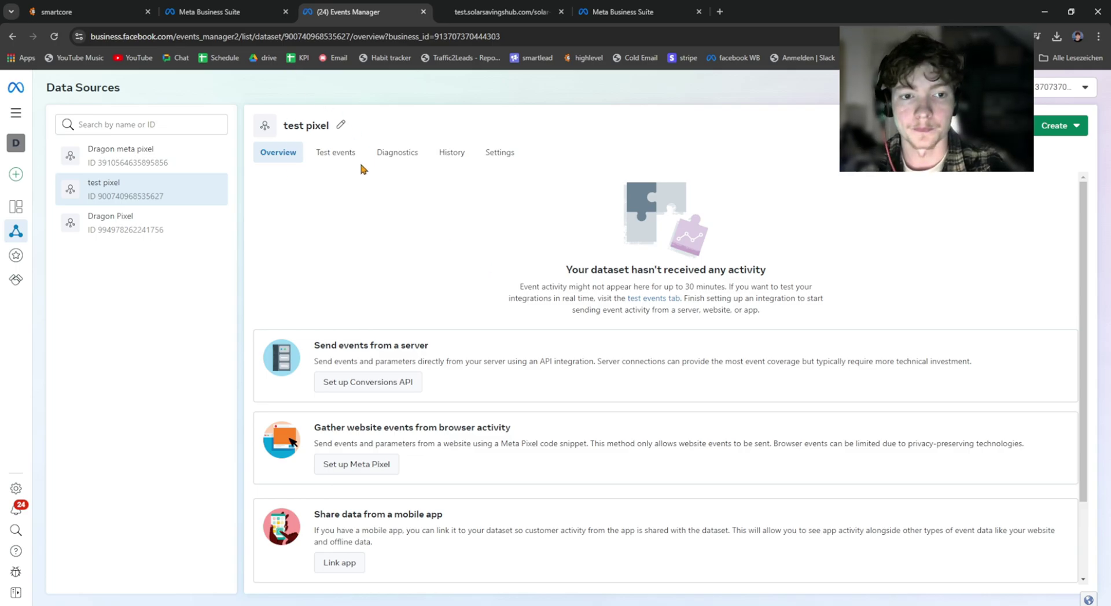
- Start a website event test for test pixel with the URL test.solarsavingshub.com and open the website
left_click(342, 155)
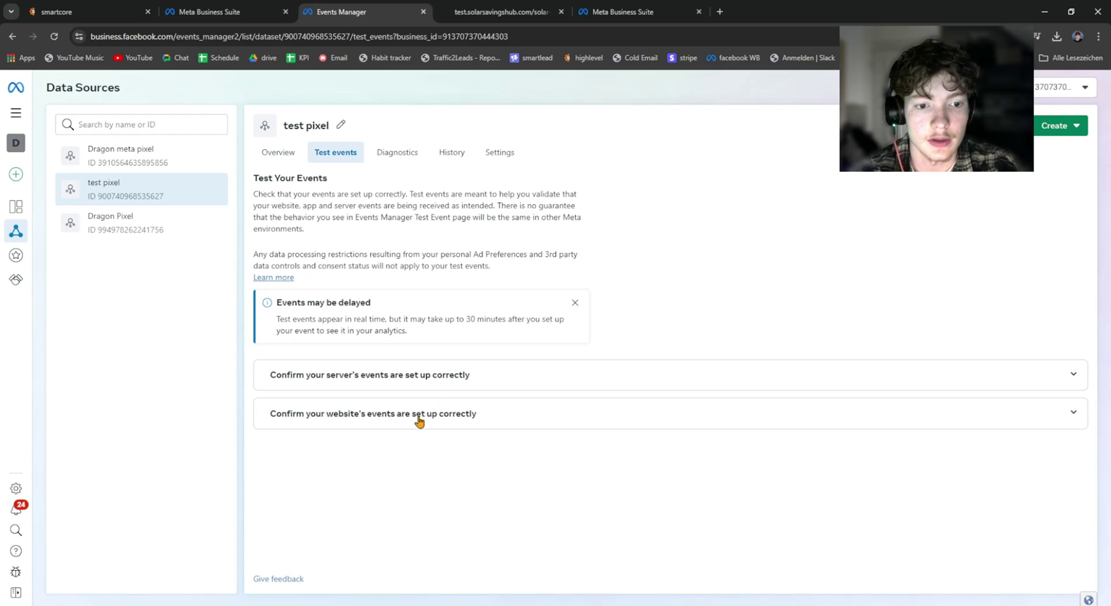
left_click(308, 421)
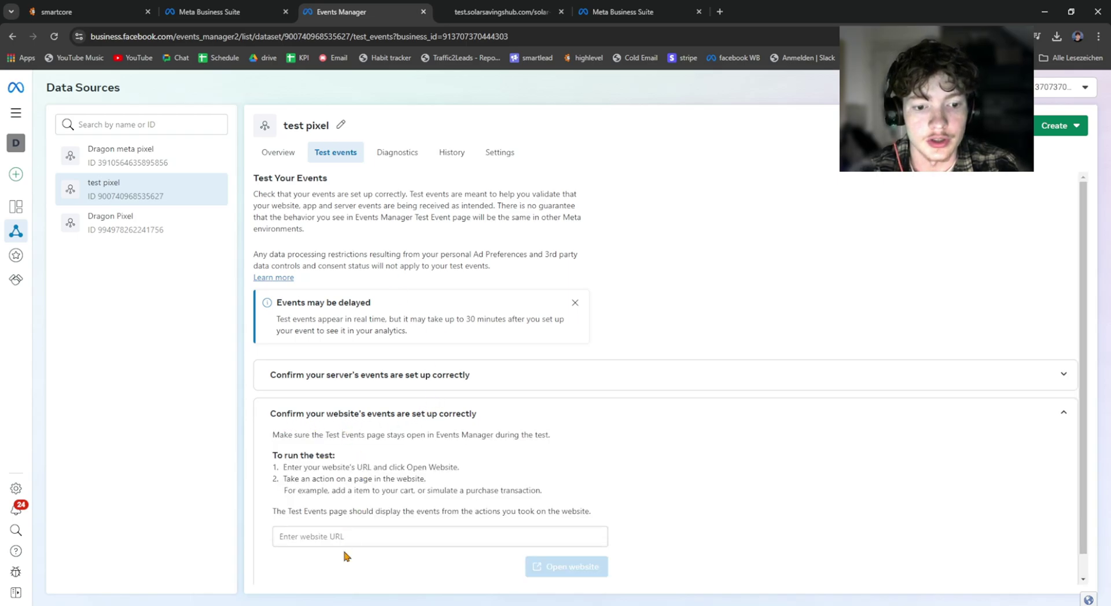
left_click(341, 539)
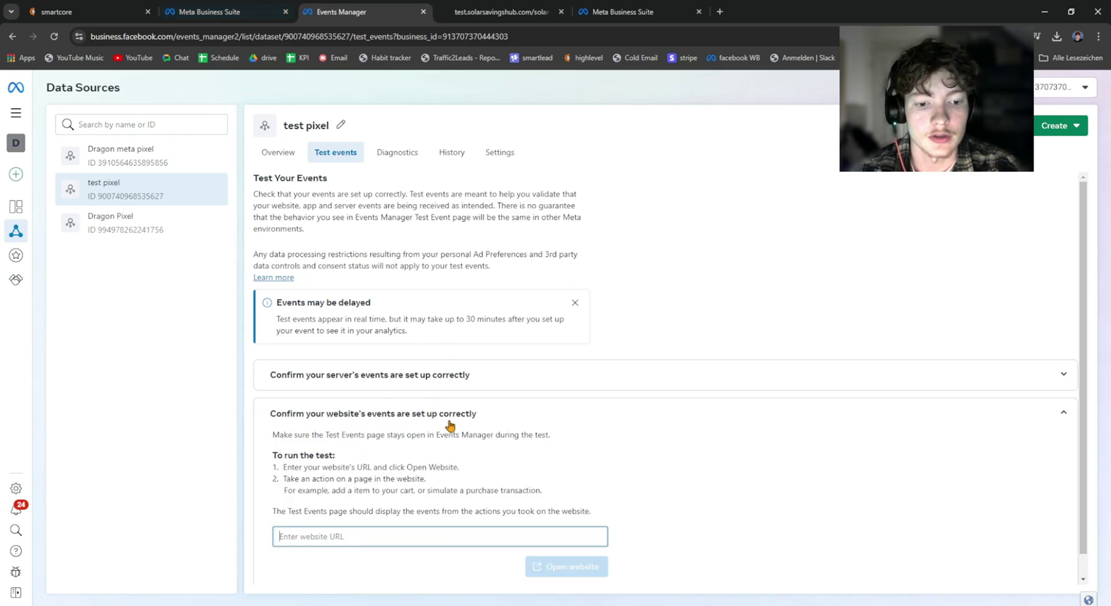
type("test.solarsavi")
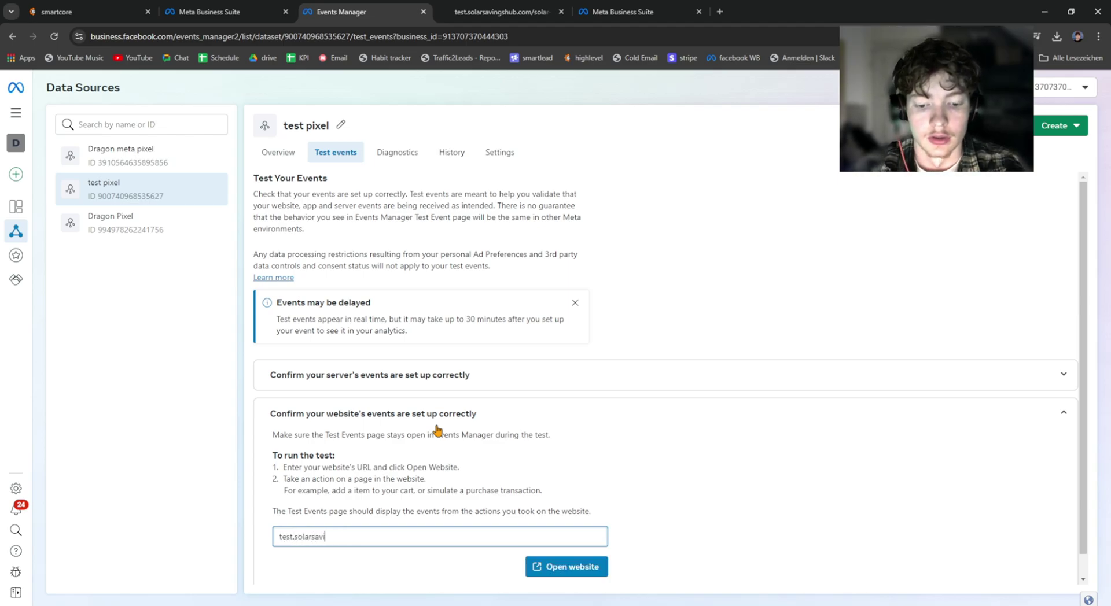
type("ngshub.com")
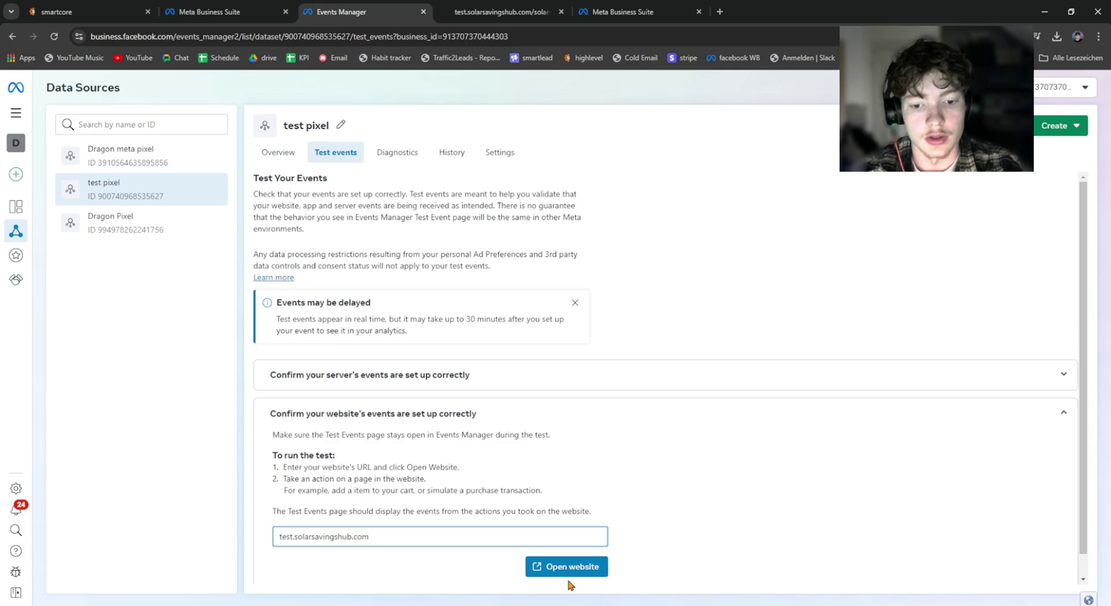
left_click(544, 564)
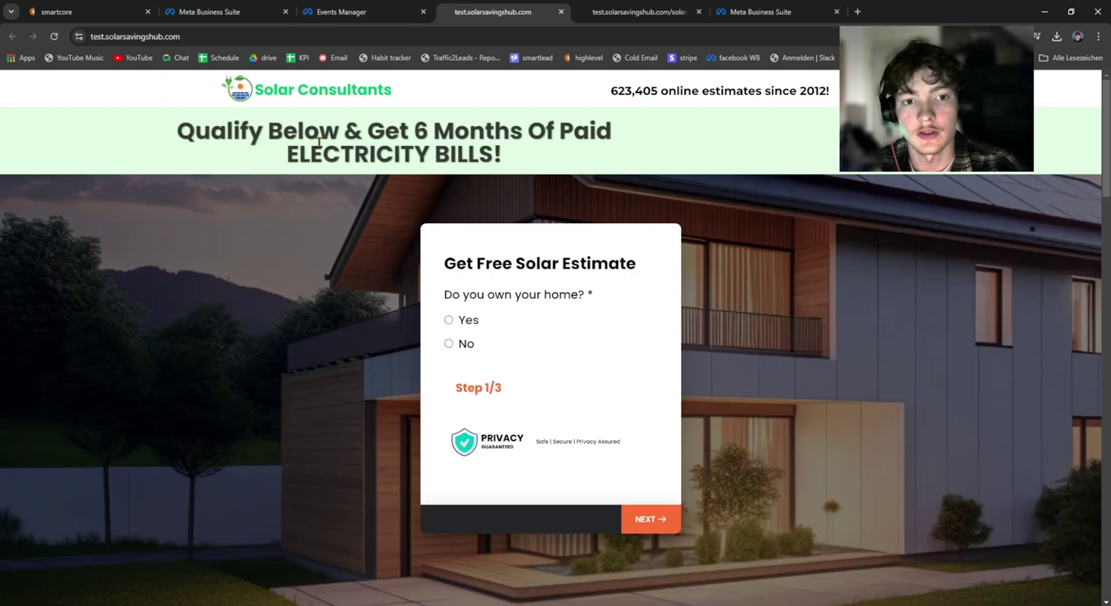
- Browse the opened funnel page, then examine the PageView event's details in test pixel's test events
scroll(319, 140, "down", 6)
scroll(533, 193, "up", 6)
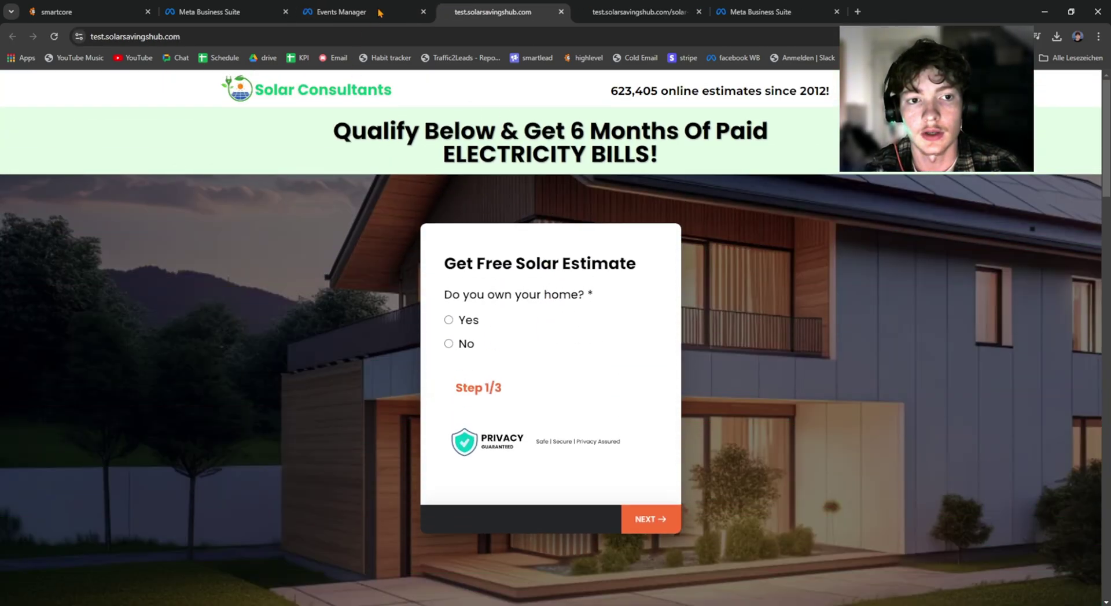
left_click(379, 12)
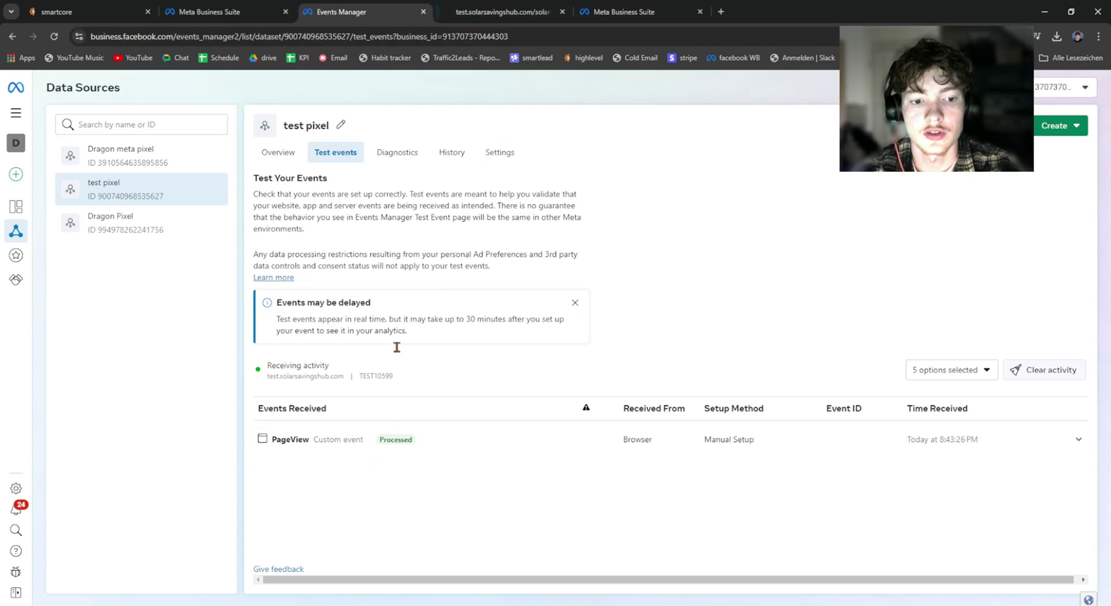
double_click(290, 440)
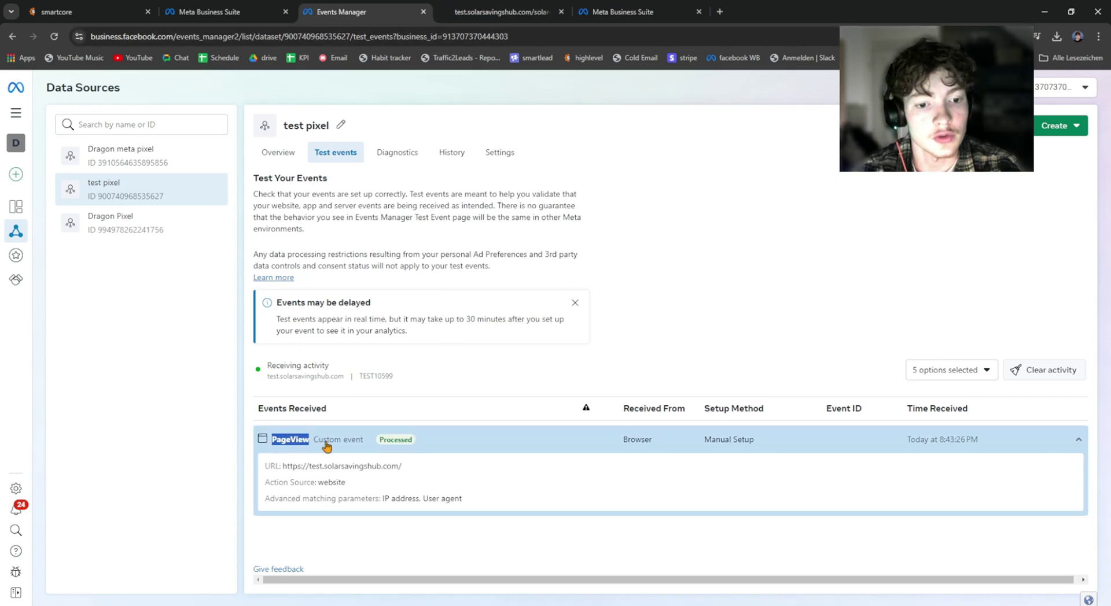
left_click(431, 447)
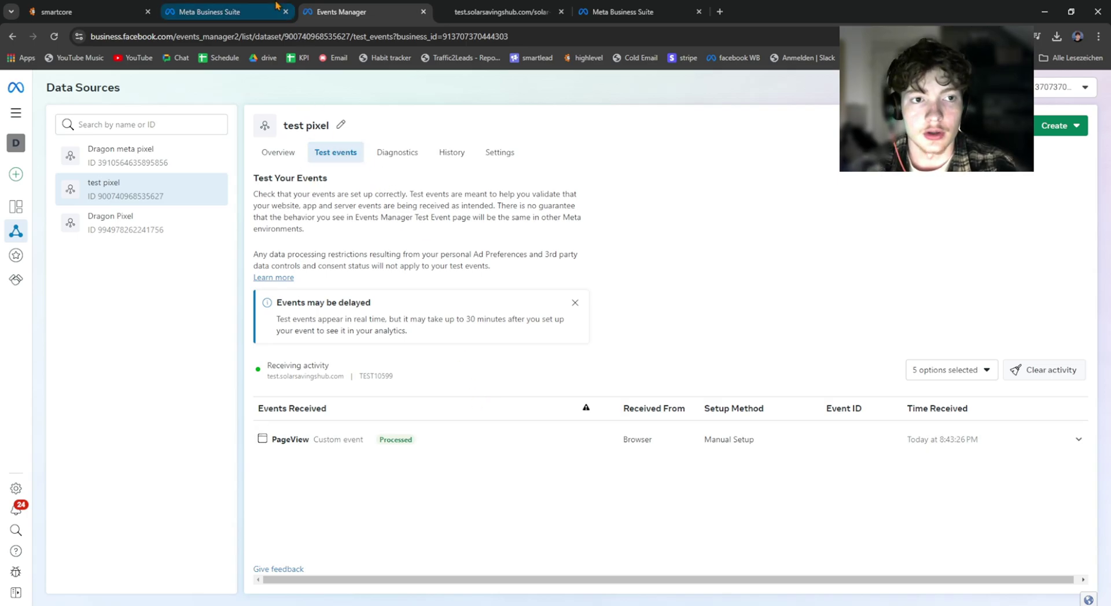
- Reopen test pixel's overview, then switch back to the funnel's first step in HighLevel
left_click(208, 12)
left_click(58, 12)
left_click(315, 6)
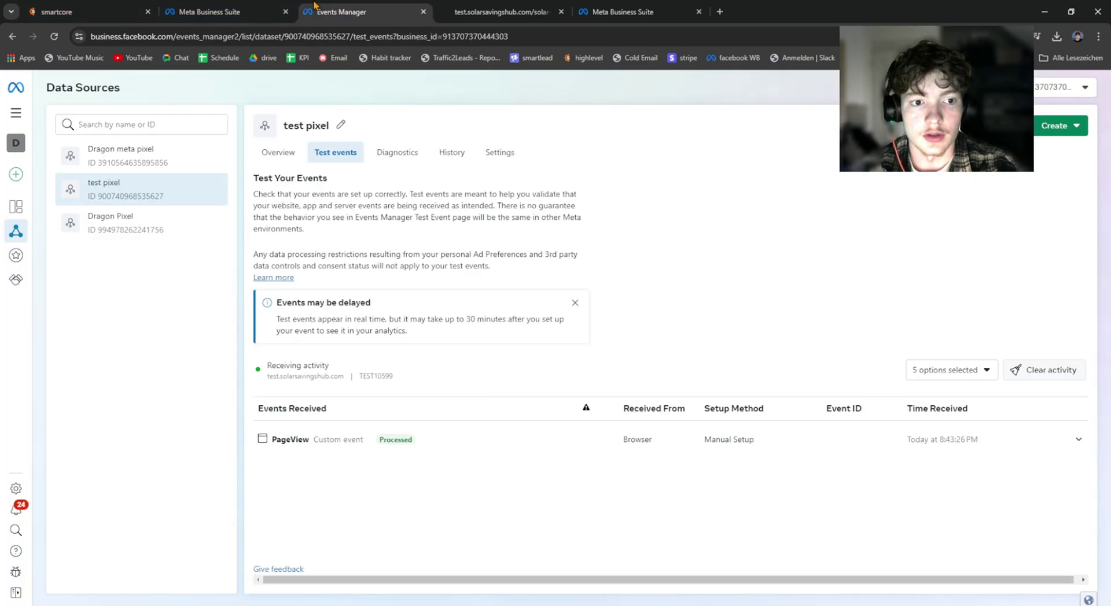
left_click(278, 153)
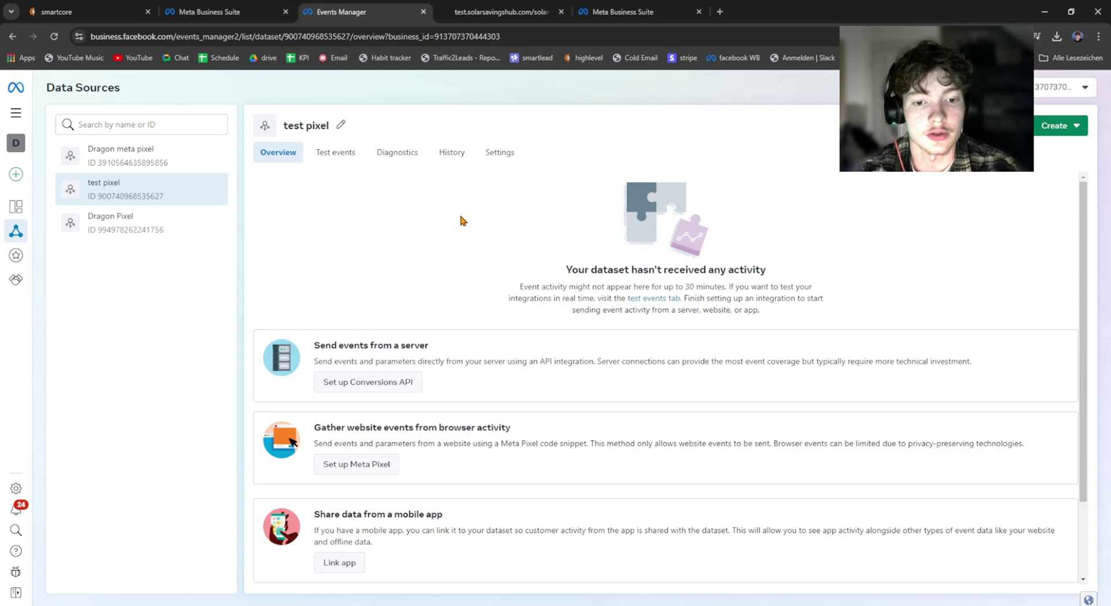
left_click(62, 11)
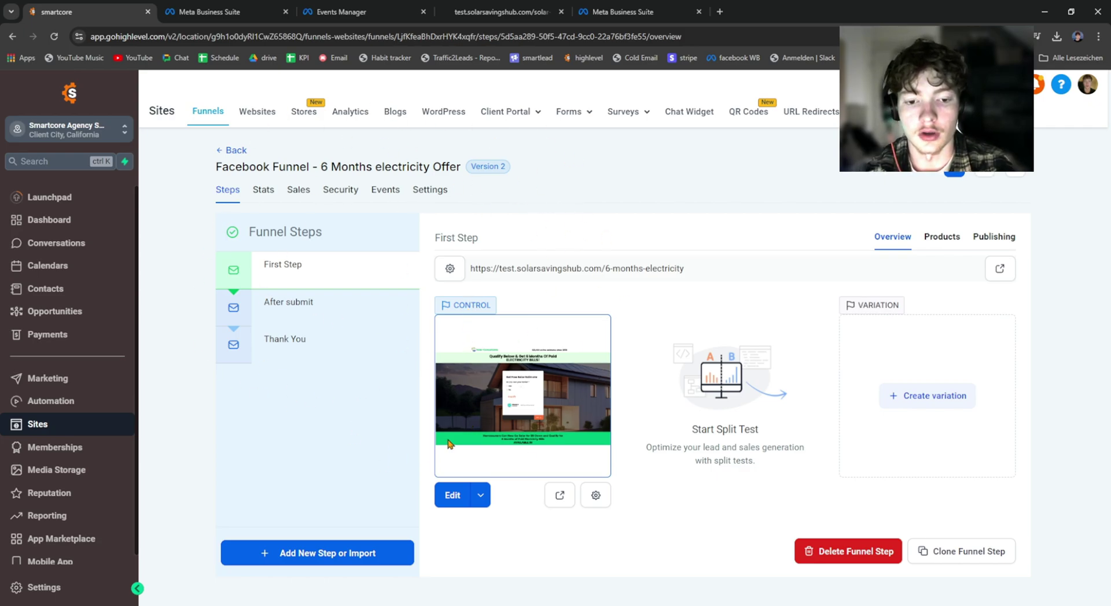
left_click(454, 494)
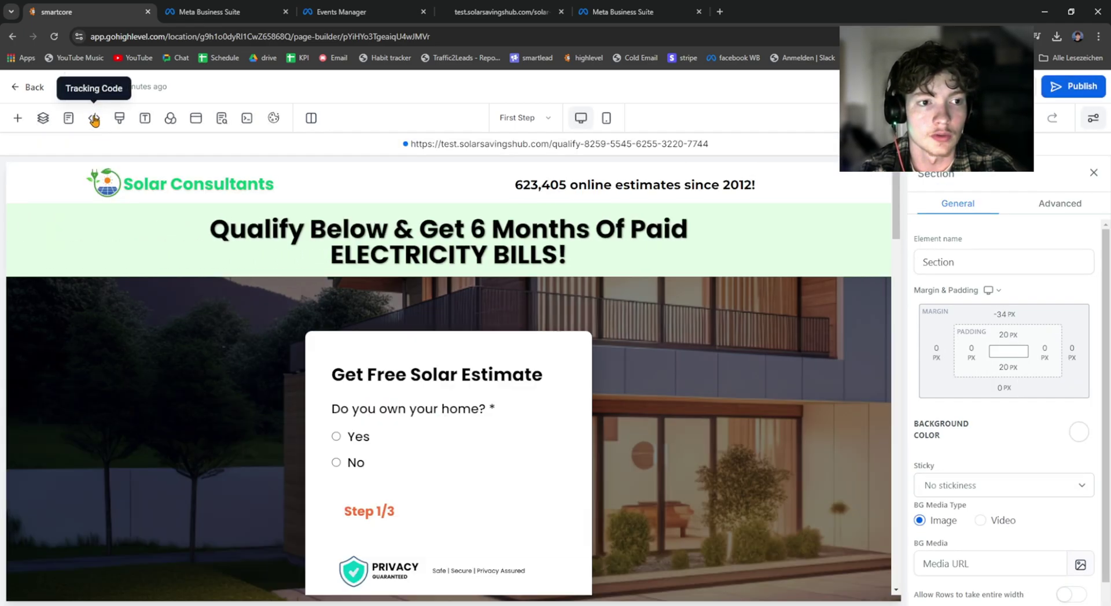
left_click(94, 118)
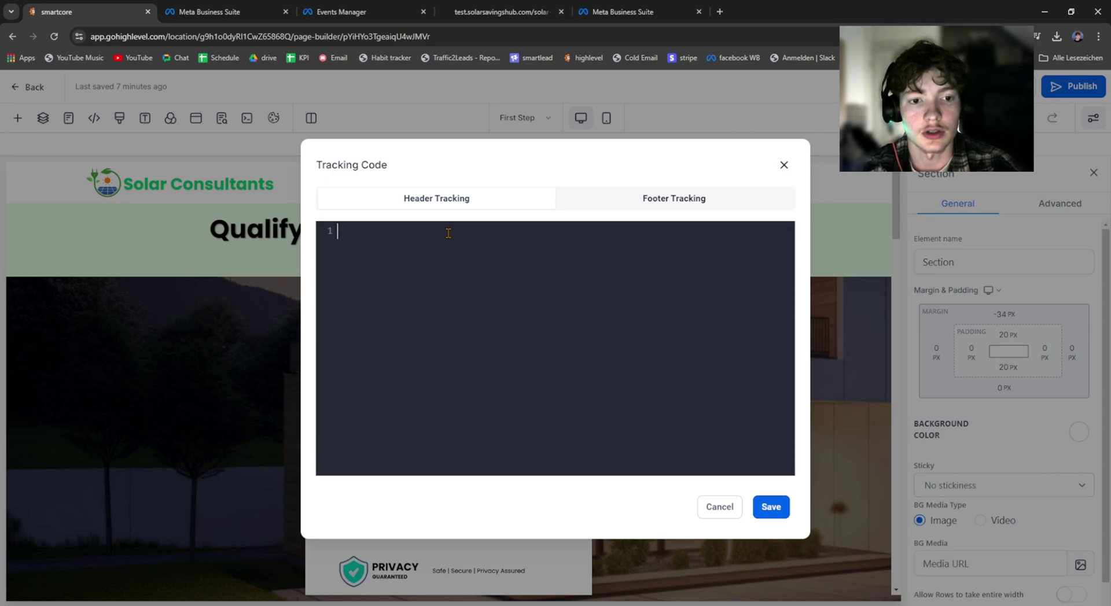
left_click(784, 165)
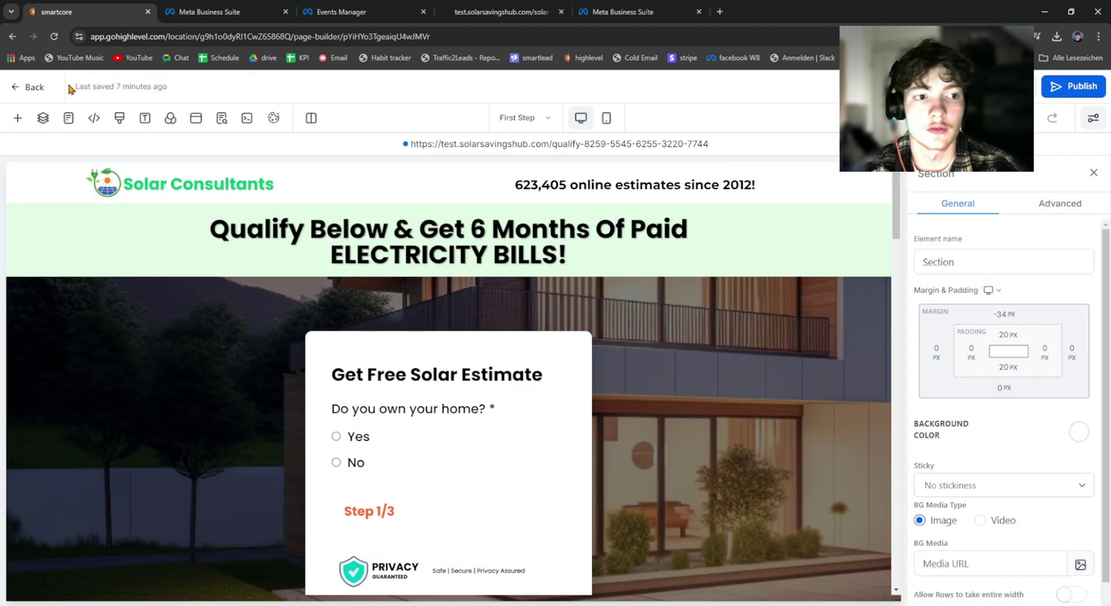
left_click(16, 88)
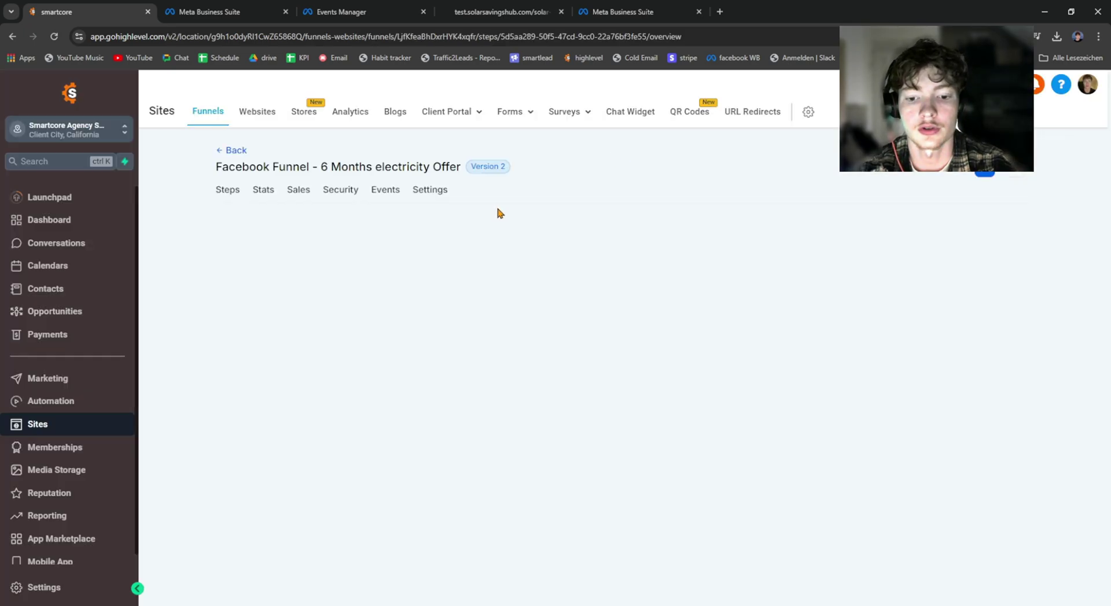
- Open the funnel's settings and enlarge the head tracking code field to examine the complete Meta pixel code
left_click(451, 192)
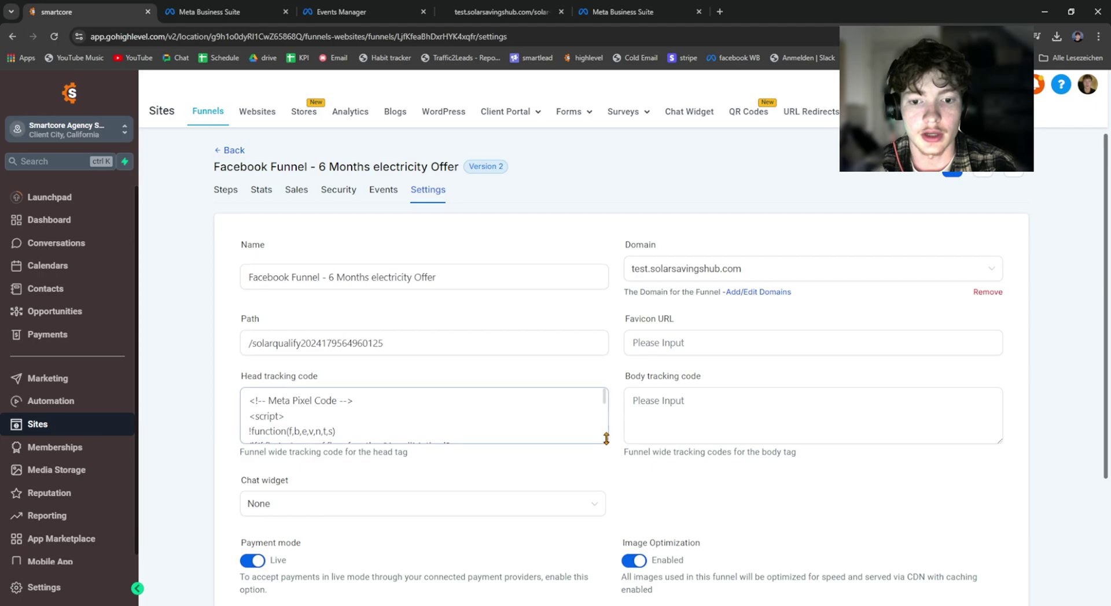
left_click_drag(605, 441, 601, 604)
left_click(407, 478)
scroll(301, 399, "down", 2)
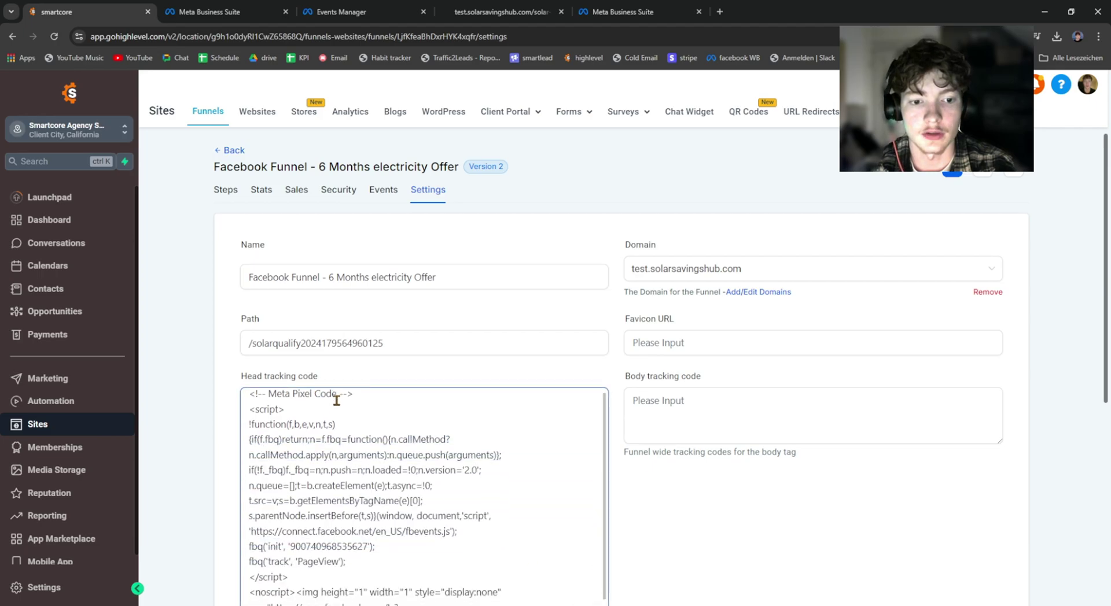
left_click(324, 11)
left_click(283, 7)
left_click(356, 12)
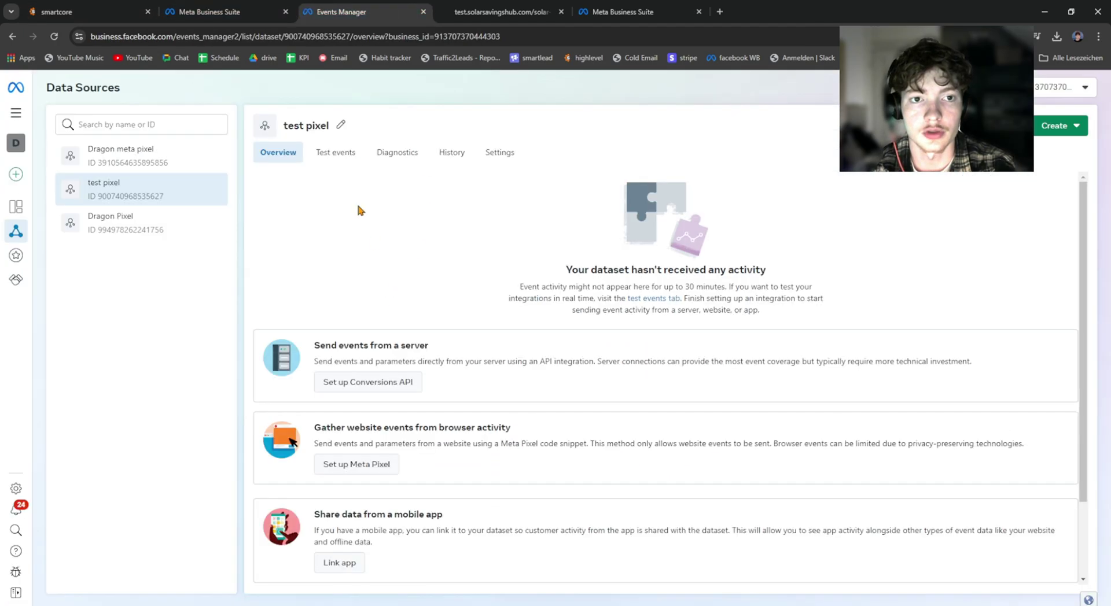
key("ctrl+1")
scroll(478, 382, "down", 2)
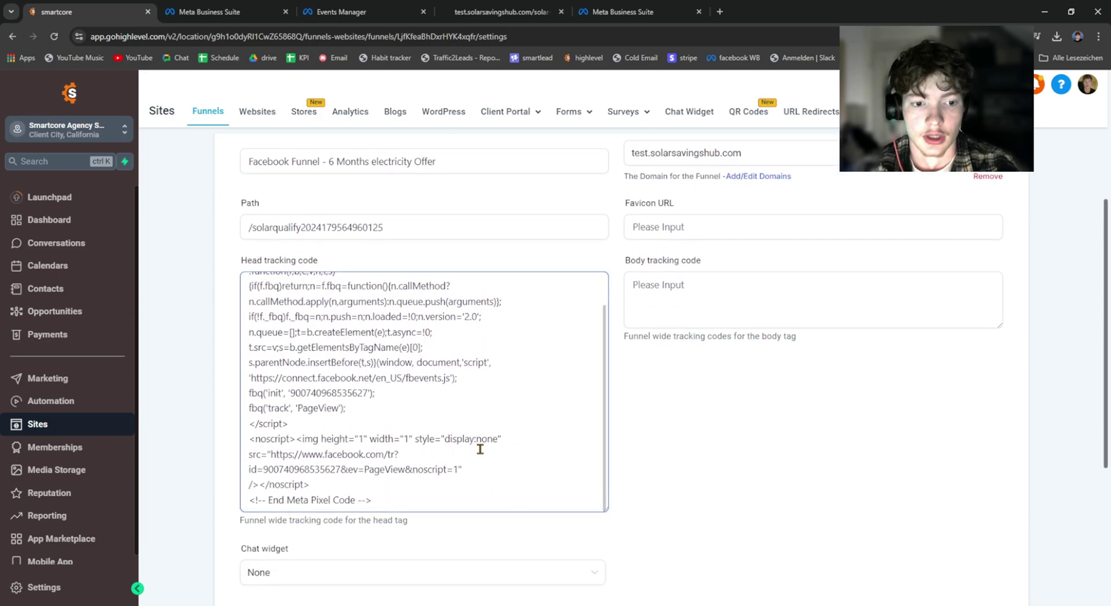
scroll(367, 346, "up", 1)
scroll(367, 346, "down", 1)
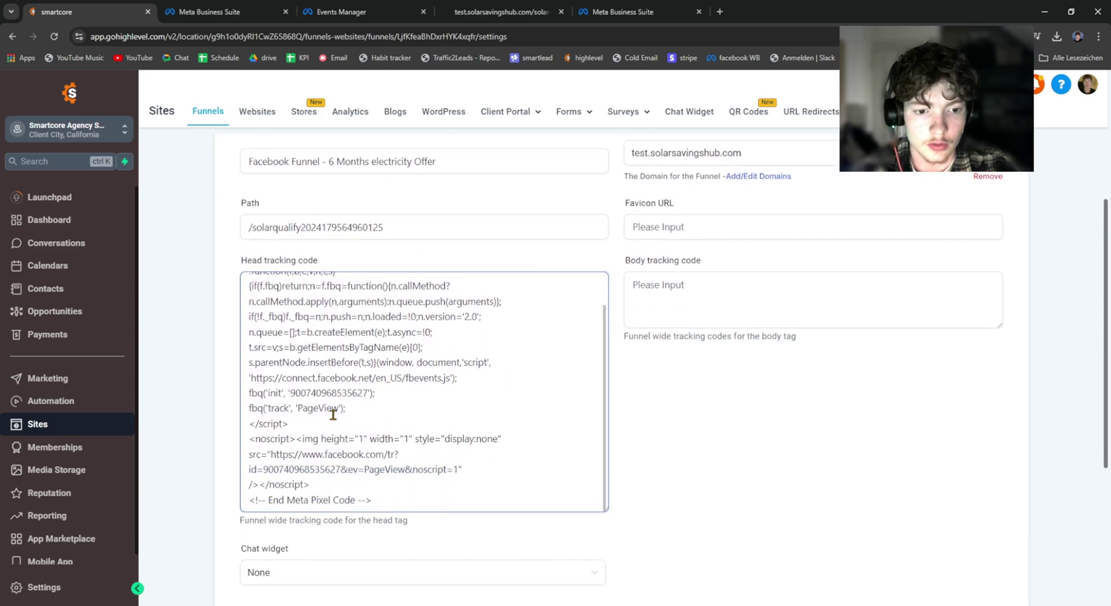
- Copy the line fbq('track', 'PageView'); from the funnel's head tracking code
left_click_drag(346, 409, 242, 413)
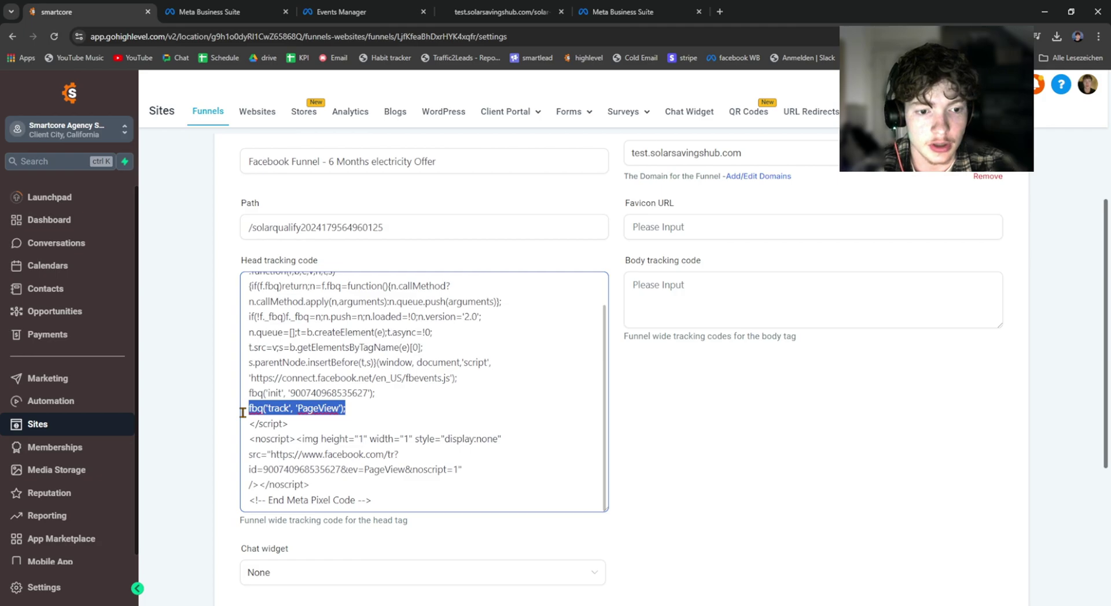
scroll(272, 409, "up", 1)
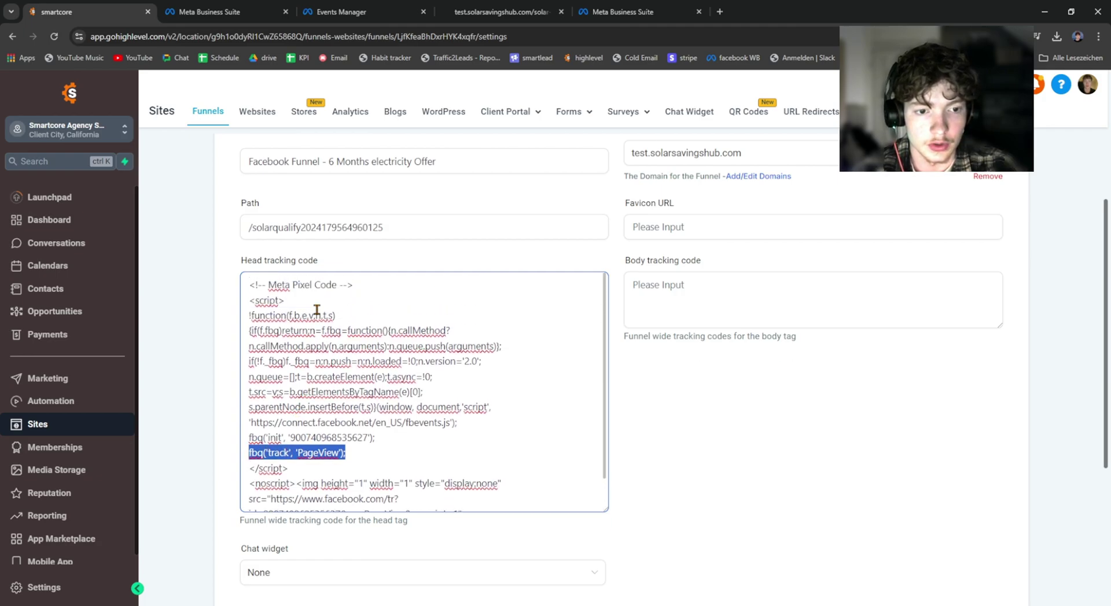
scroll(335, 359, "down", 1)
scroll(379, 356, "up", 1)
scroll(343, 324, "down", 1)
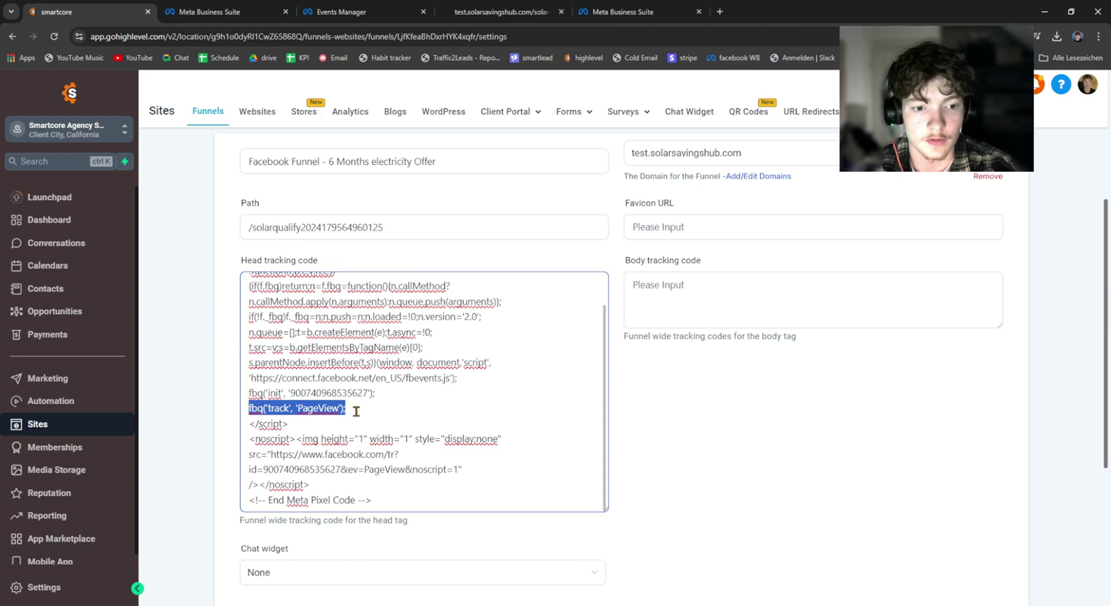
left_click_drag(351, 409, 242, 412)
key("ctrl+c")
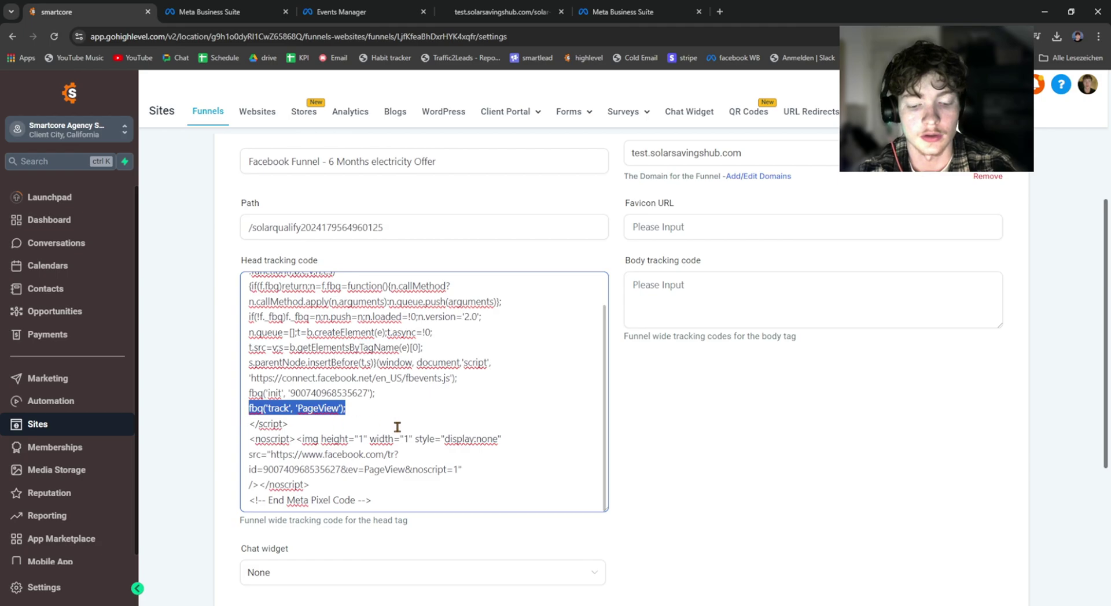
- Open the funnel's First Step page for editing and bring up its header tracking code
scroll(322, 379, "up", 2)
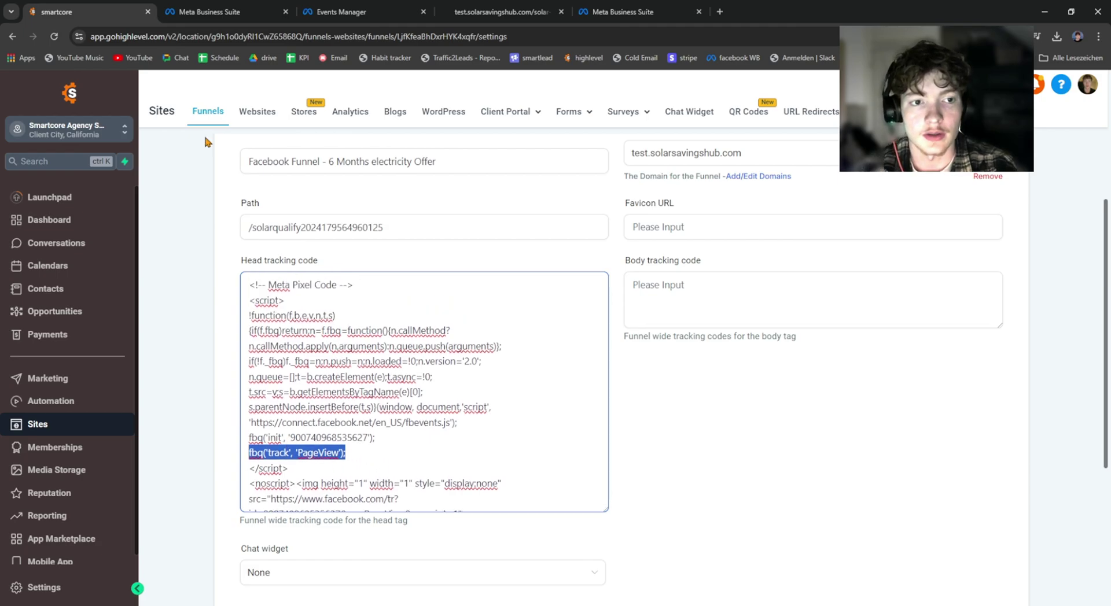
scroll(262, 172, "up", 2)
left_click(216, 195)
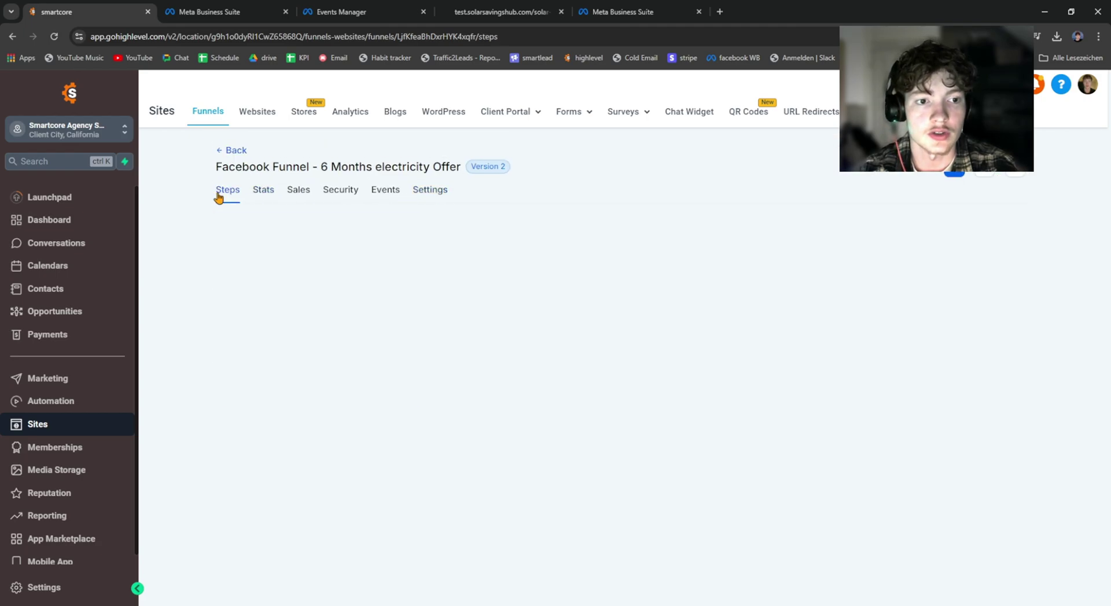
left_click(284, 272)
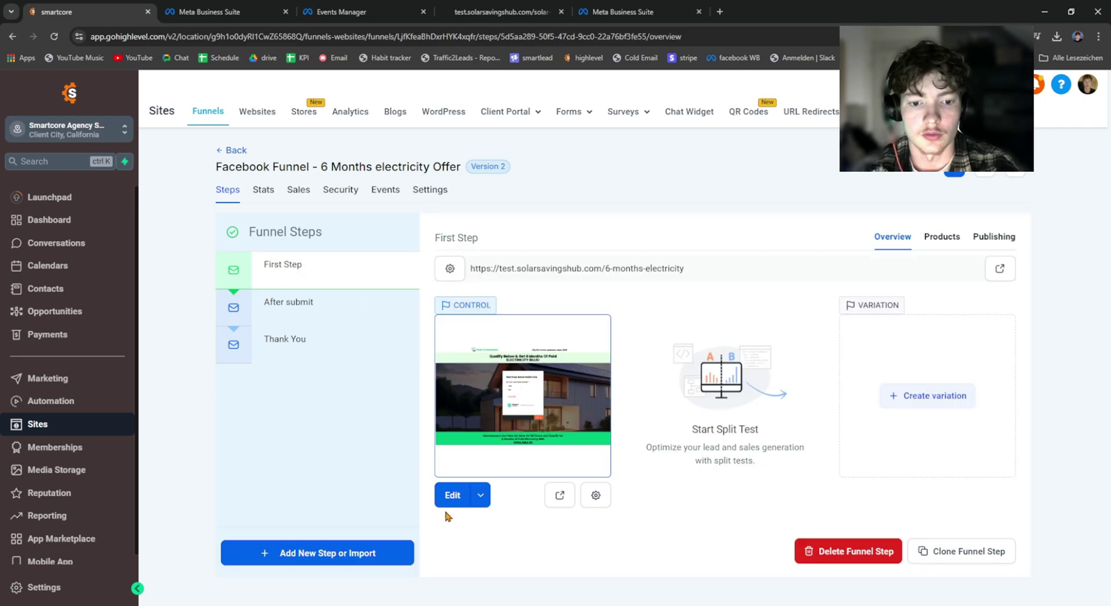
left_click(453, 495)
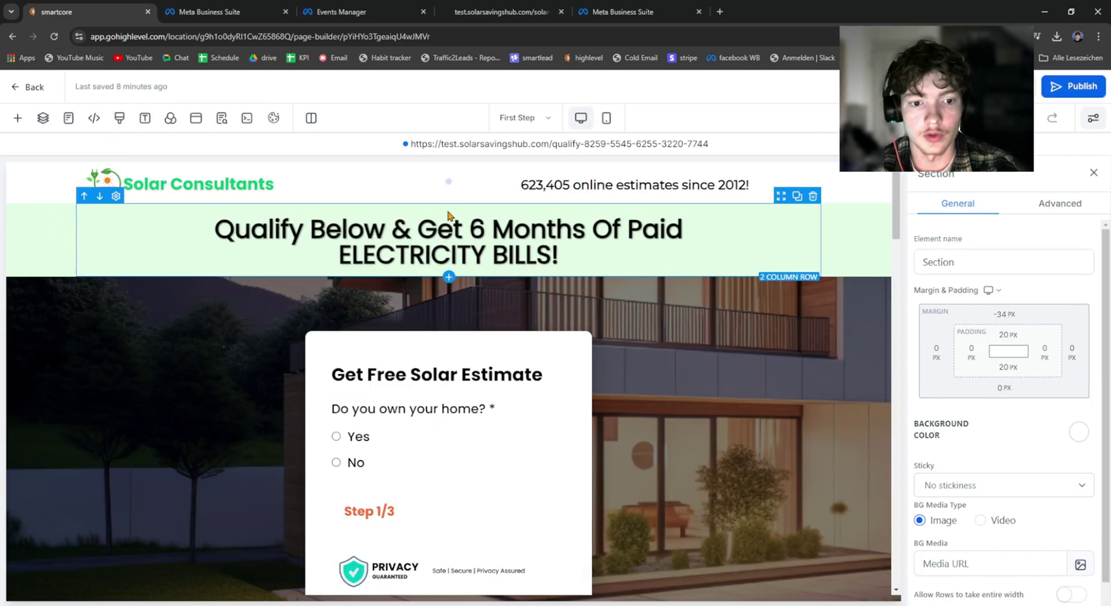
left_click(95, 118)
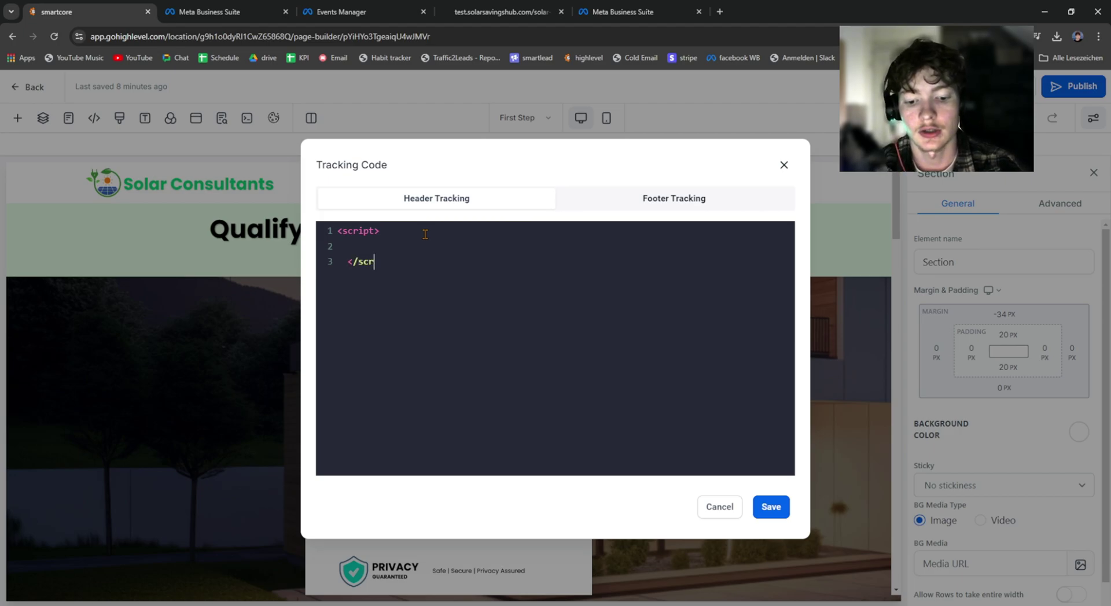
type(">")
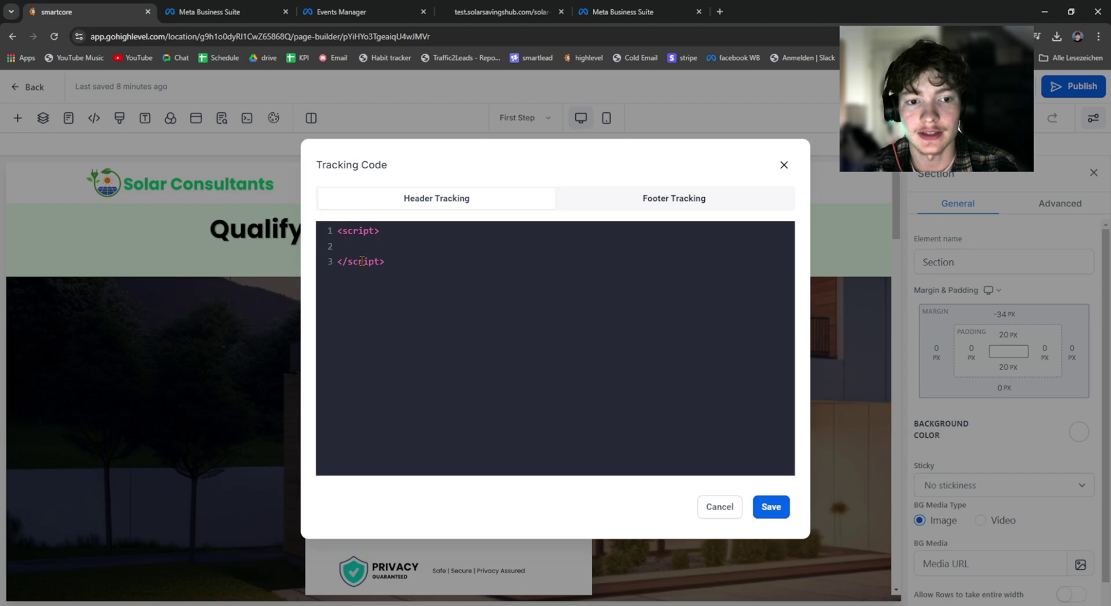
left_click_drag(392, 261, 346, 227)
key("BackSpace")
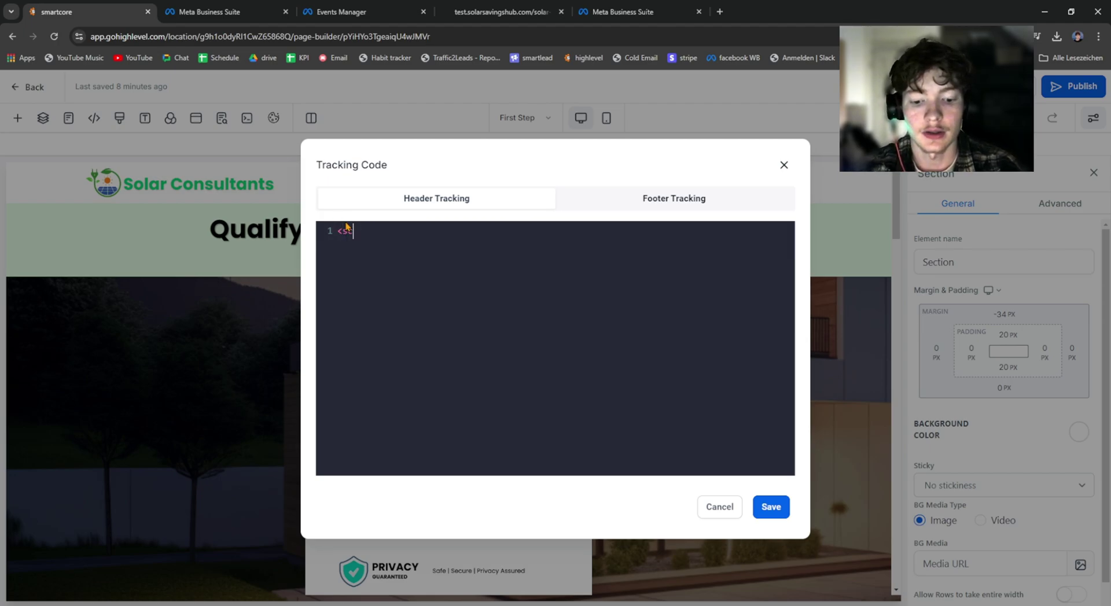
- Write a script block containing fbq('track', 'PageView'); as the First Step page's header tracking code and copy the whole block
type("<script>  </s")
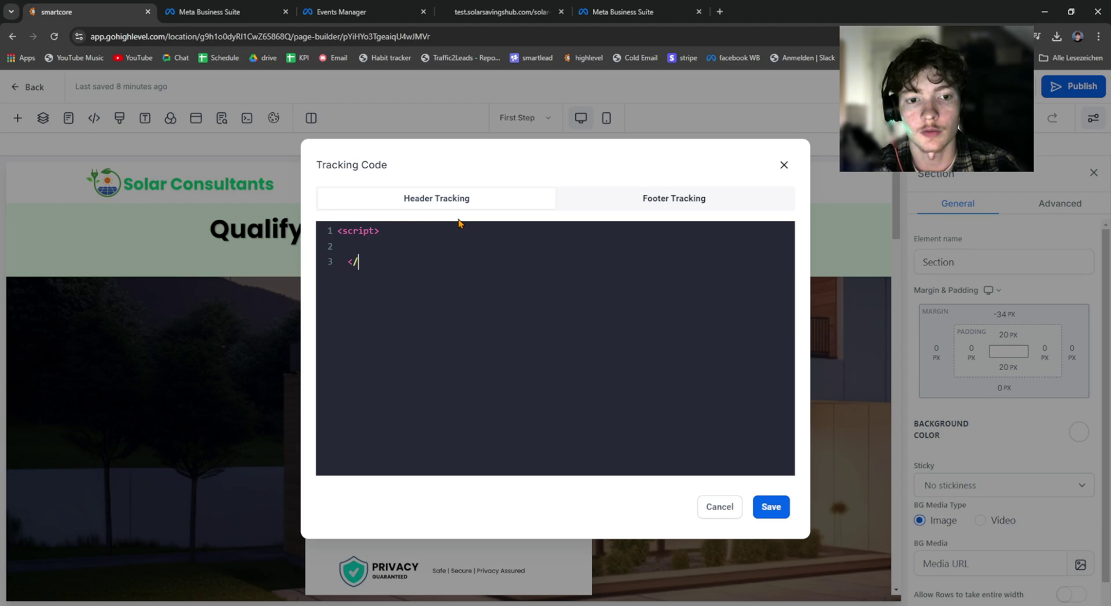
type("cript>")
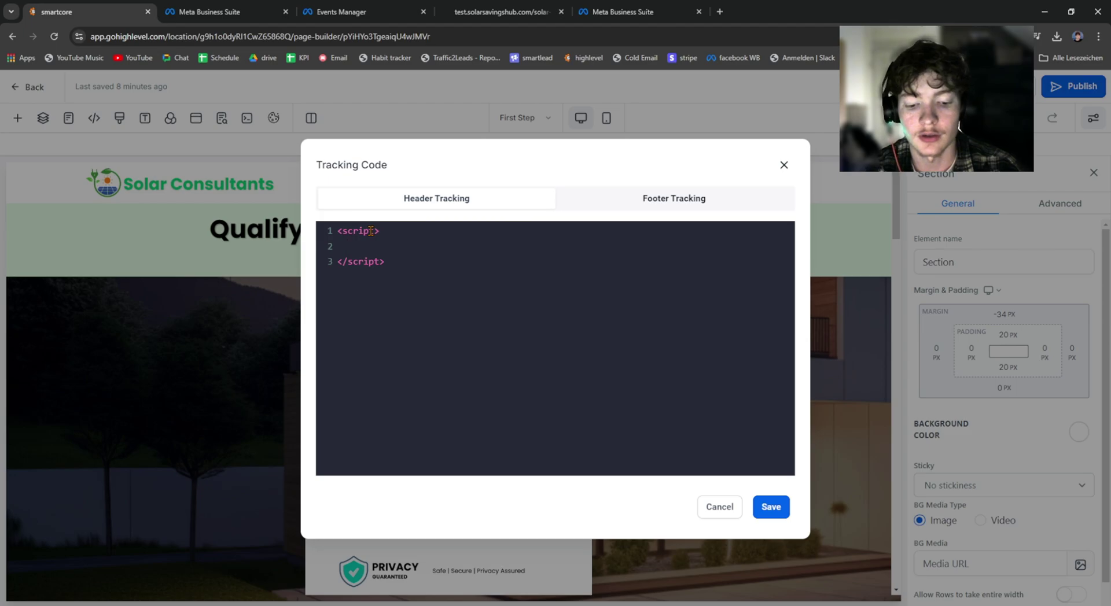
key("ctrl+v")
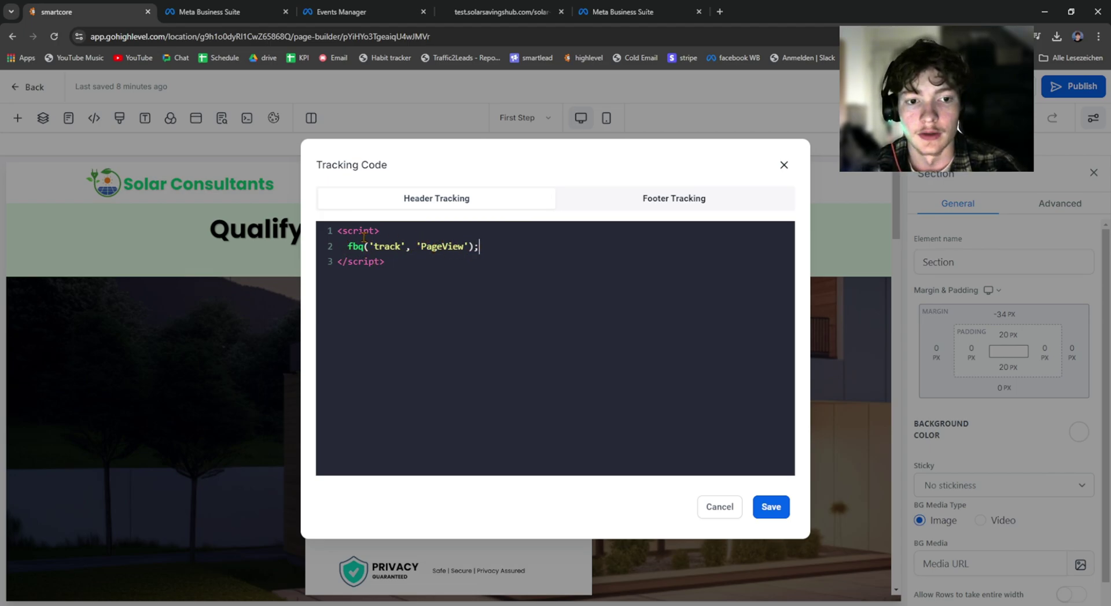
left_click_drag(385, 257, 323, 217)
left_click(402, 267)
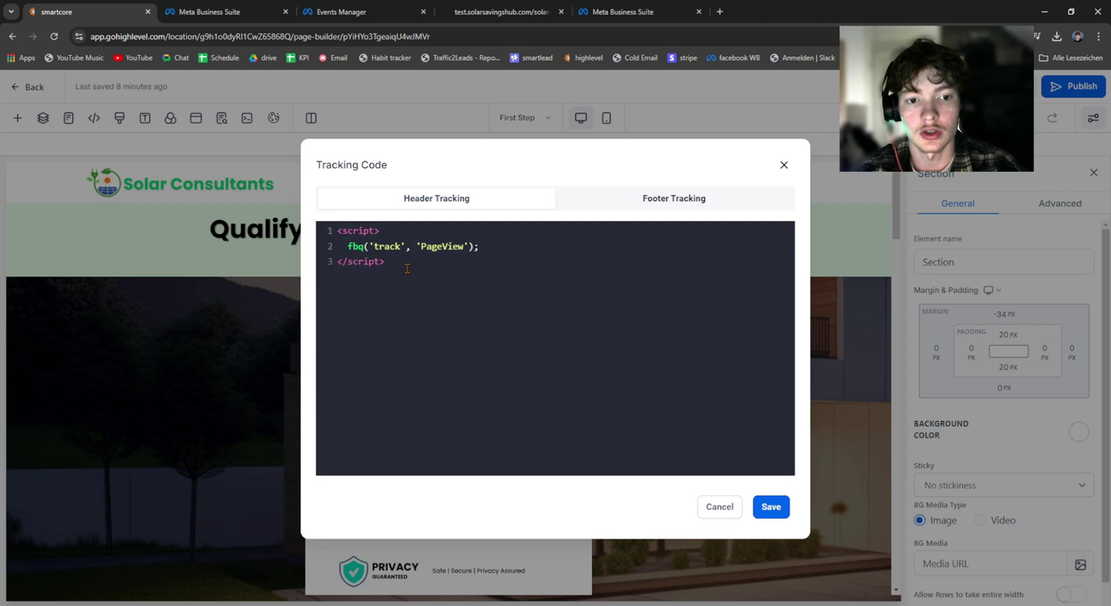
key("ctrl+a")
key("ctrl+c")
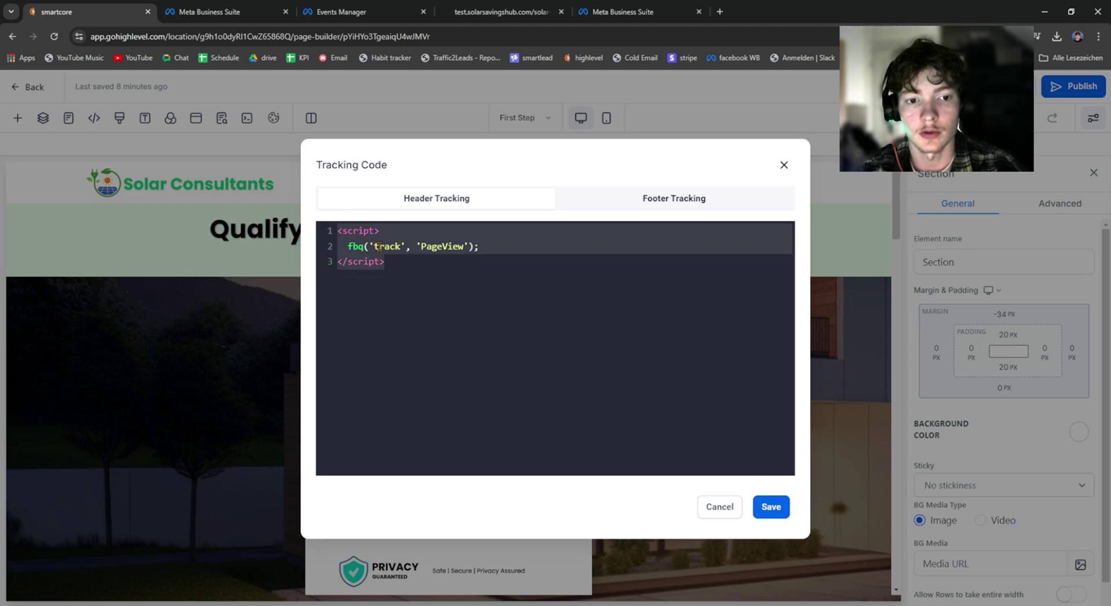
- Save the First Step page's tracking code and publish the page
left_click(770, 507)
left_click(221, 118)
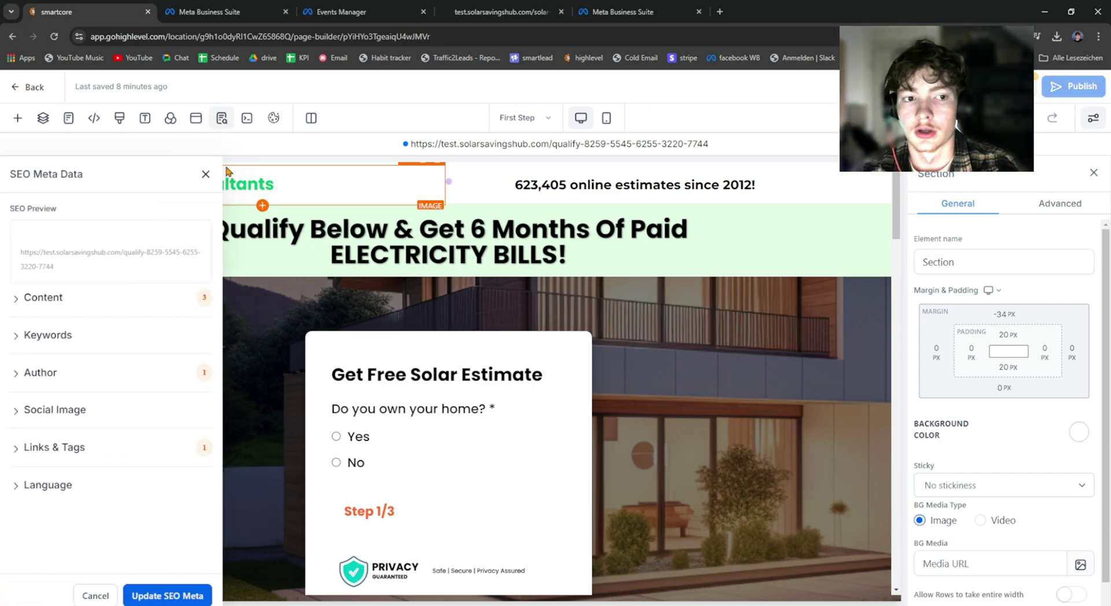
left_click(205, 174)
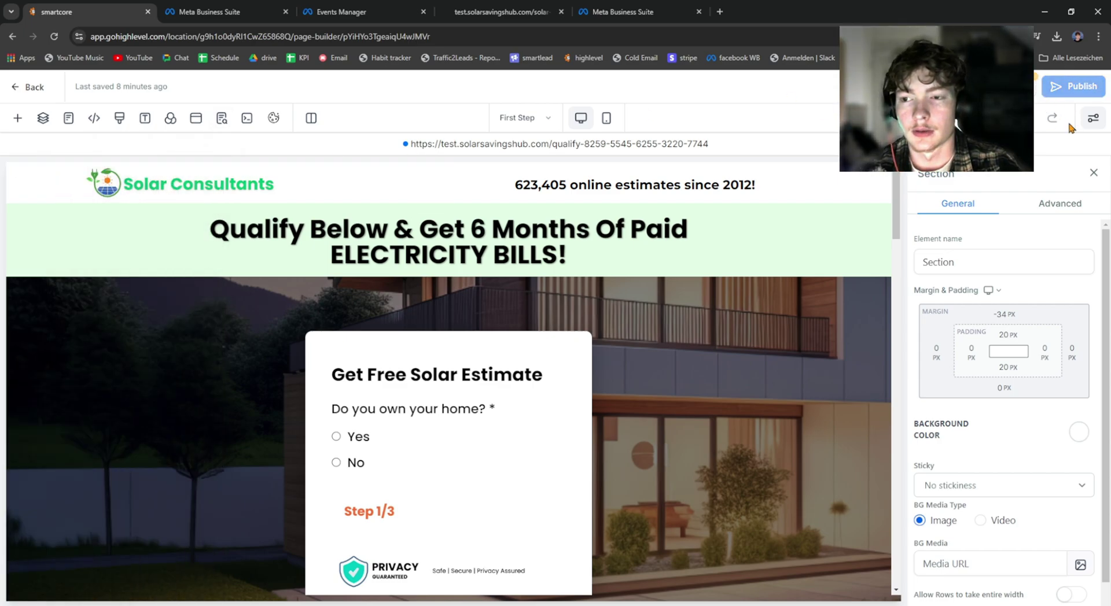
left_click(1073, 87)
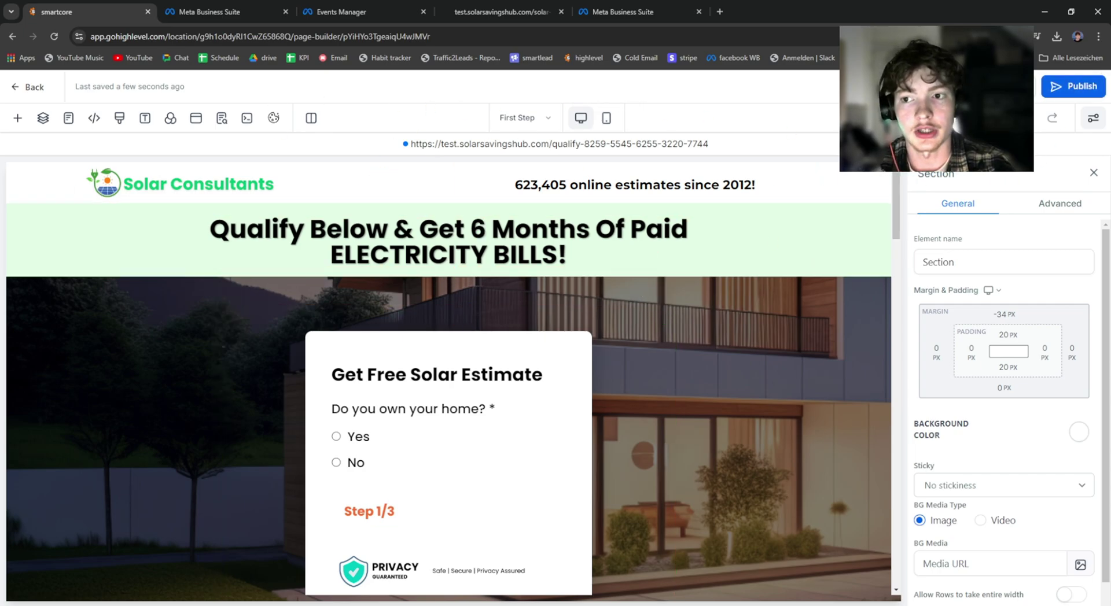
- Preview the First Step page, close the preview and review the event name in the saved header tracking code
left_click(412, 144)
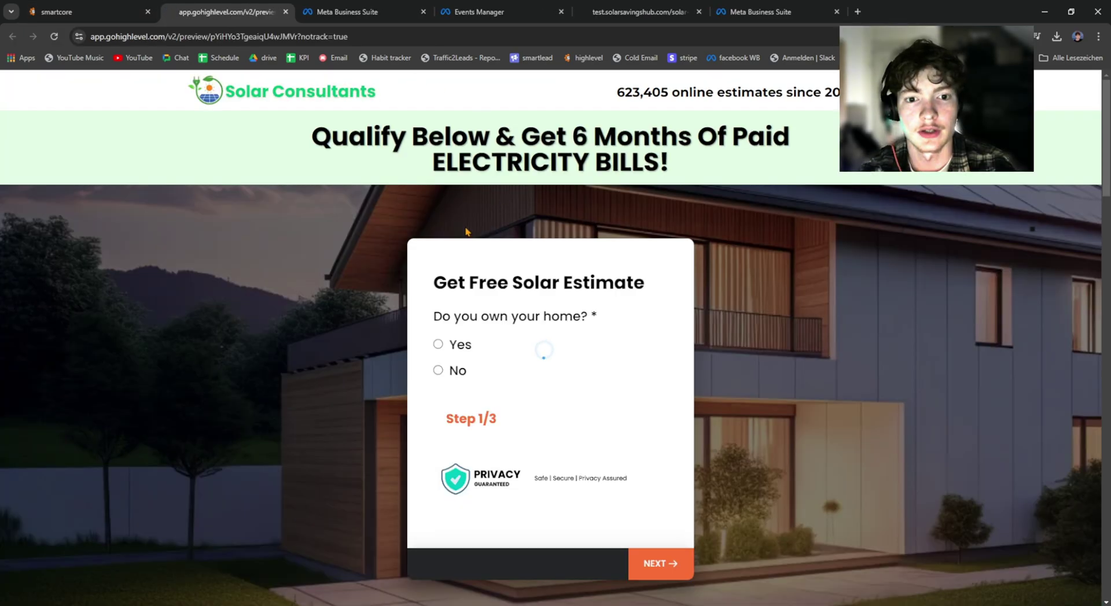
key("ctrl+shift+Tab")
left_click(286, 12)
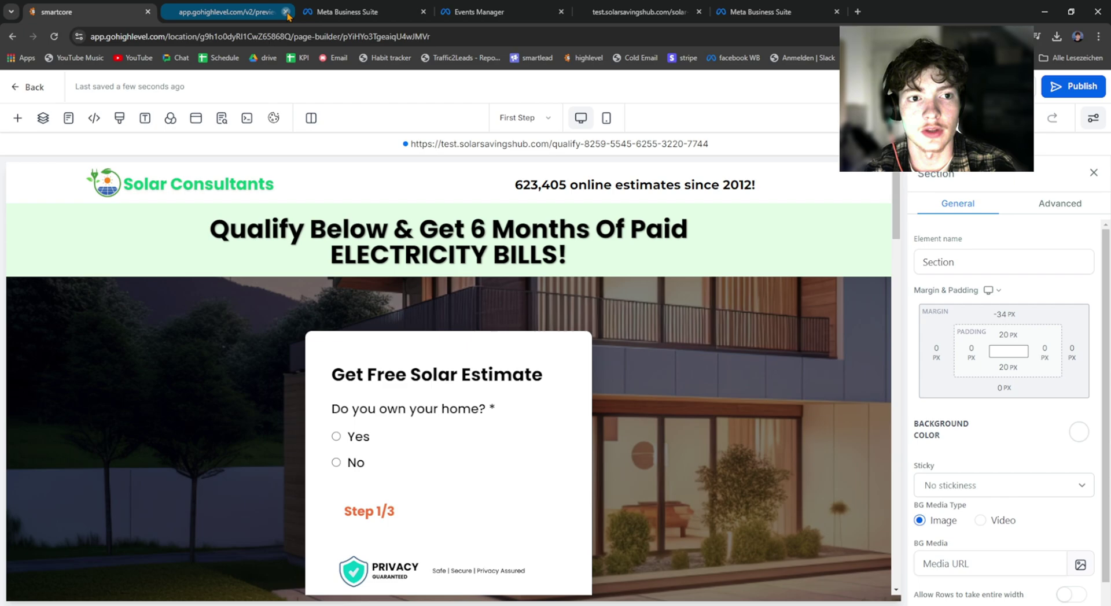
left_click(120, 118)
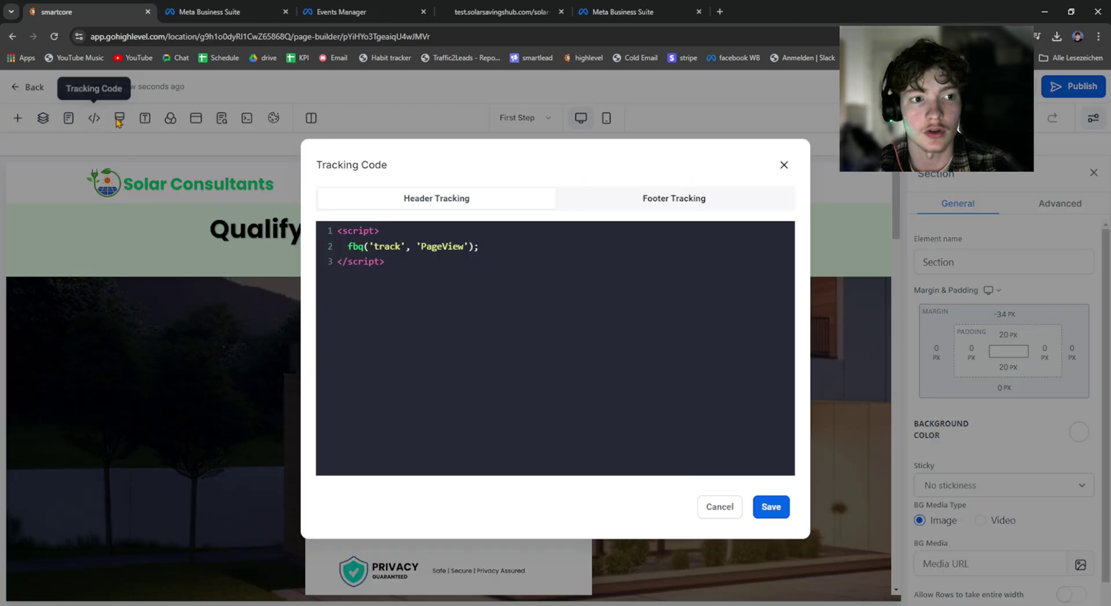
double_click(438, 248)
left_click(784, 165)
- Return to the funnel steps, open the After submit page for editing and look through its layout
left_click(26, 86)
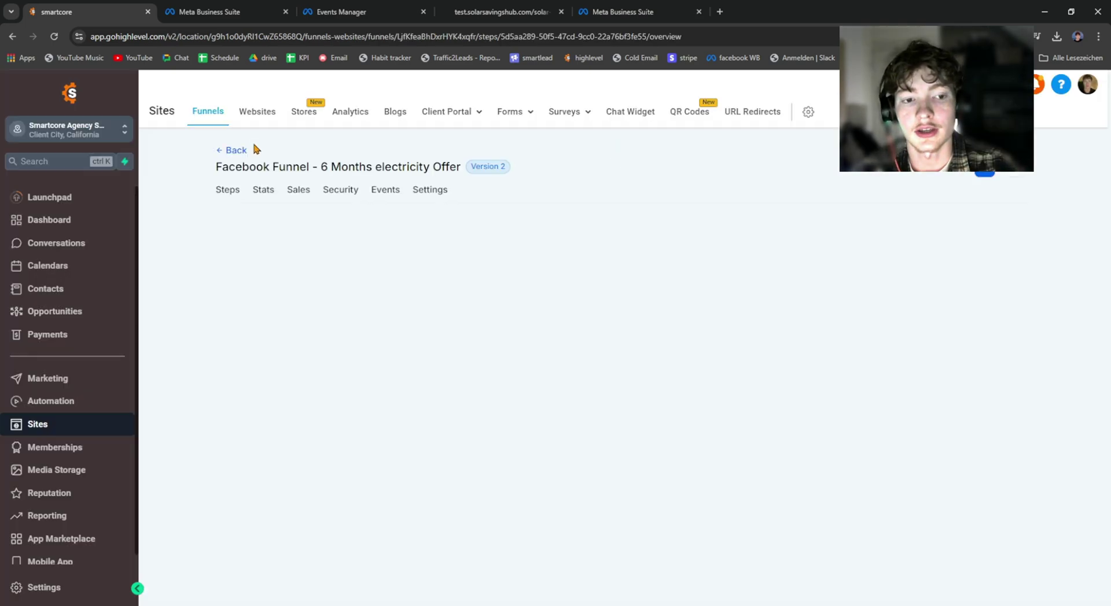
left_click(297, 298)
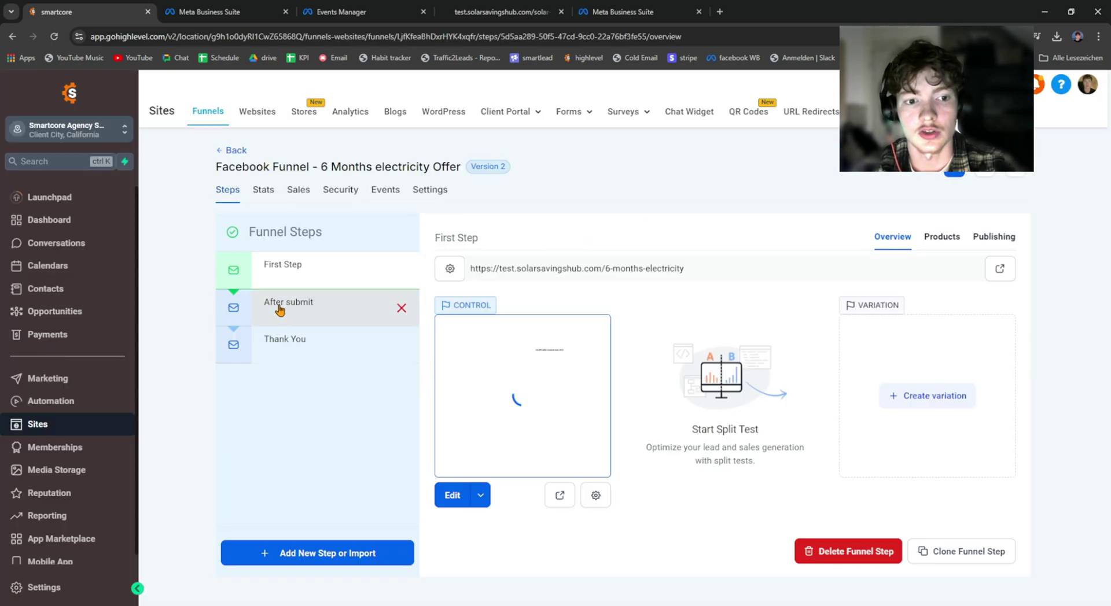
left_click(449, 424)
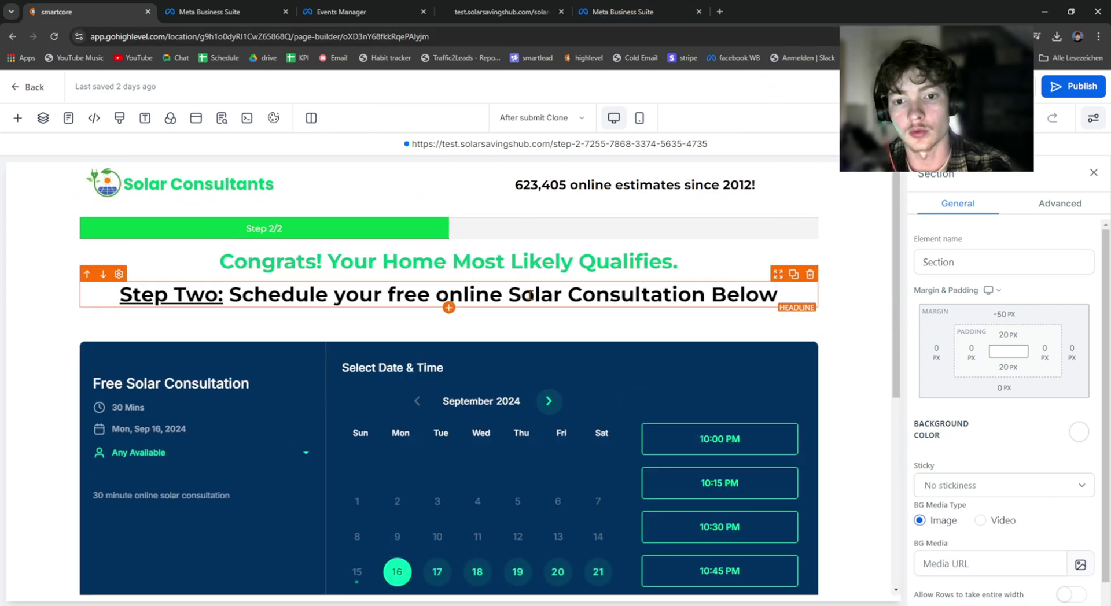
scroll(606, 332, "down", 5)
scroll(606, 332, "up", 6)
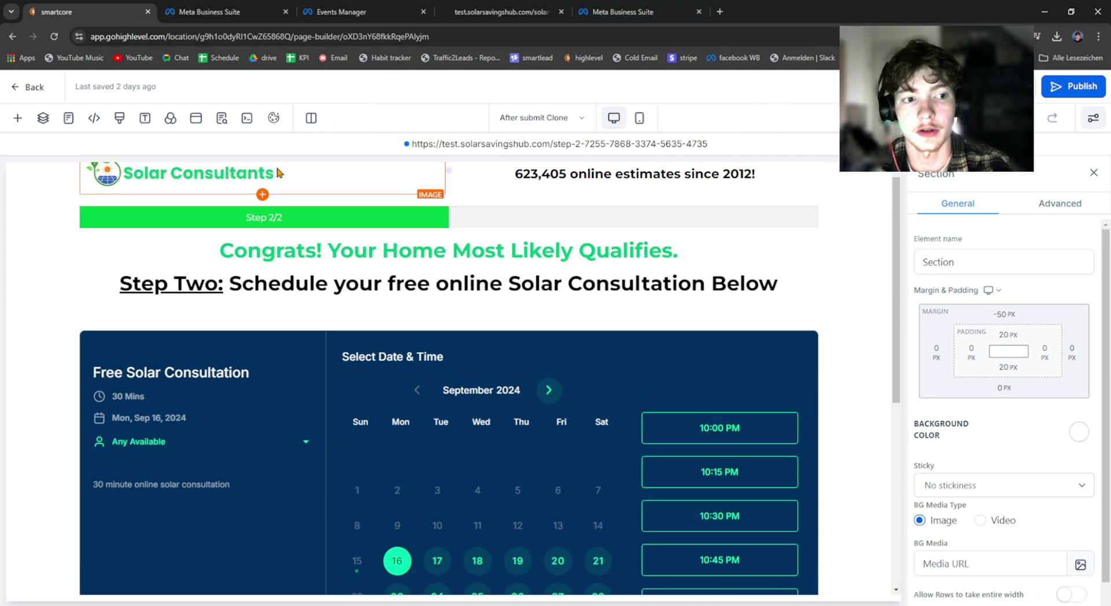
- Paste the copied script as the After submit page's header tracking code, change its event to Lead and save the code
left_click(96, 118)
left_click(435, 249)
key("ctrl+v")
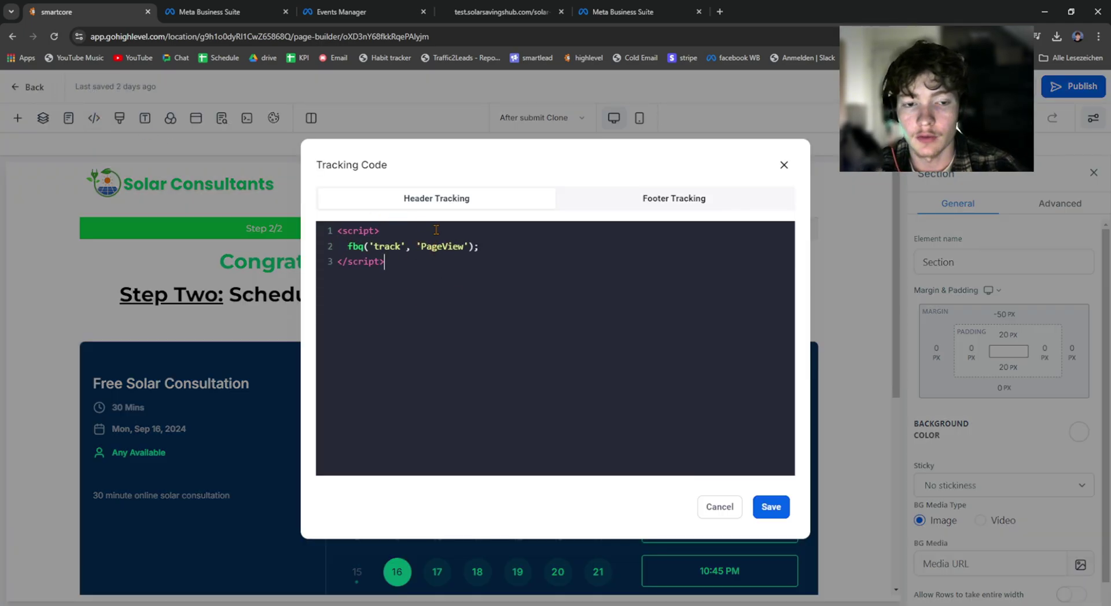
double_click(443, 248)
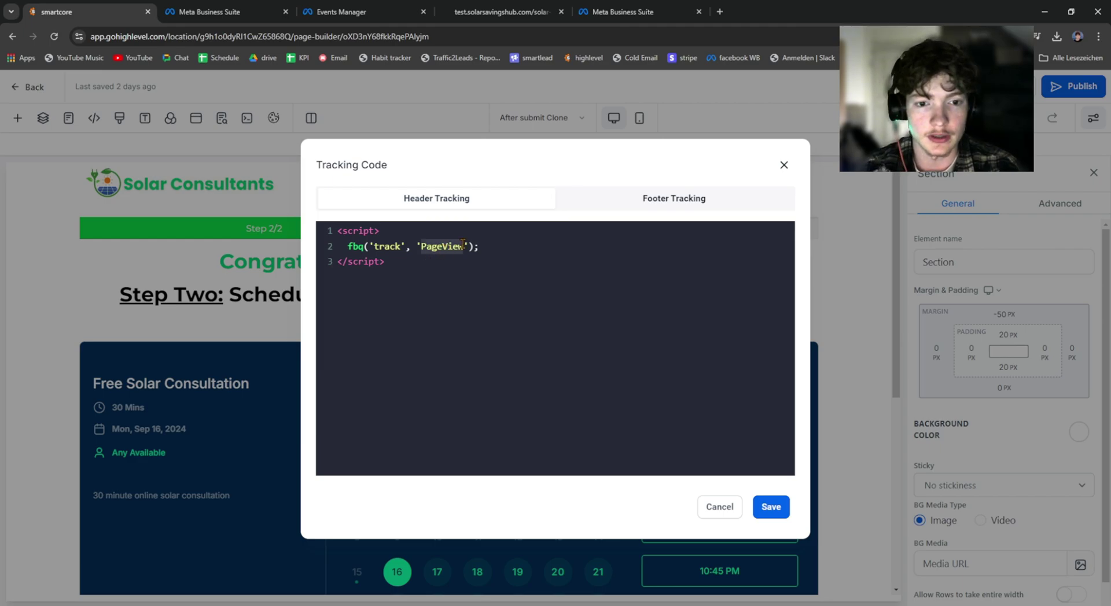
key("BackSpace")
type("Lead")
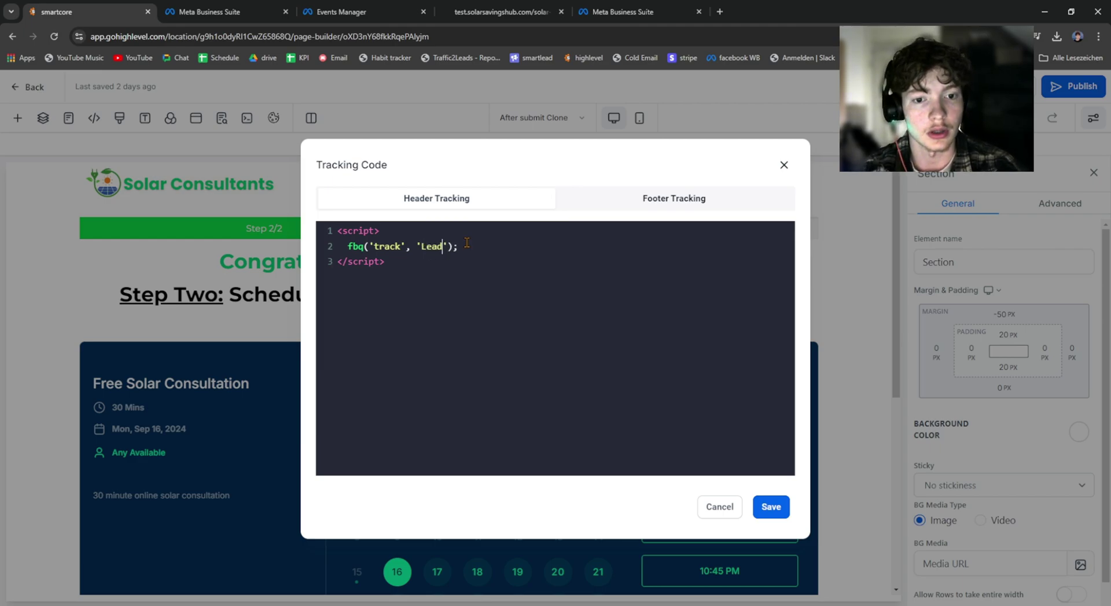
left_click(771, 507)
- Publish the After submit page and return to the funnel steps
left_click(221, 118)
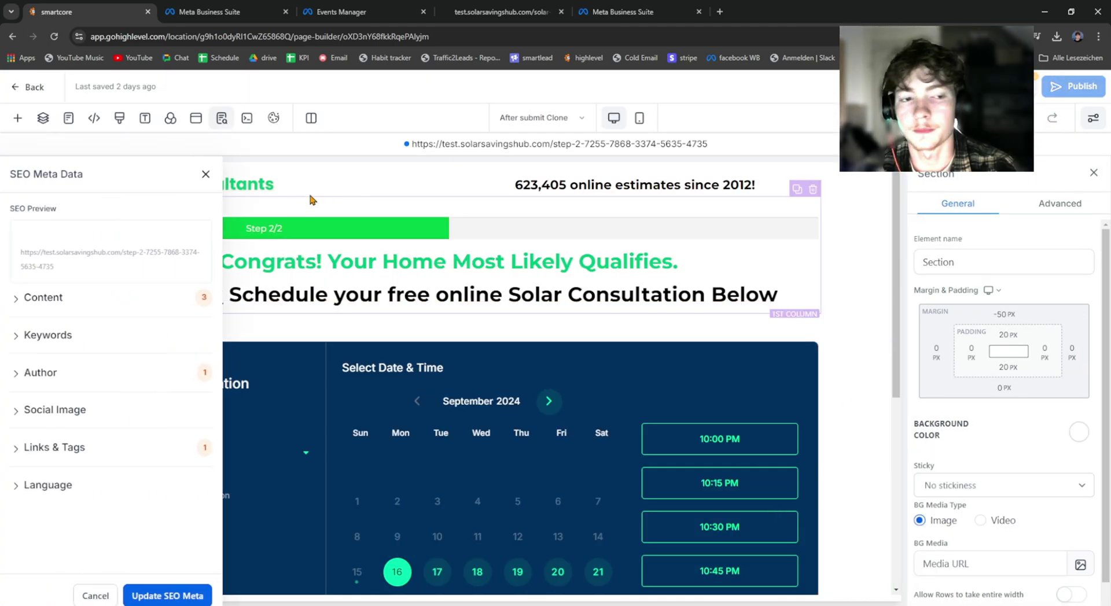
left_click(206, 174)
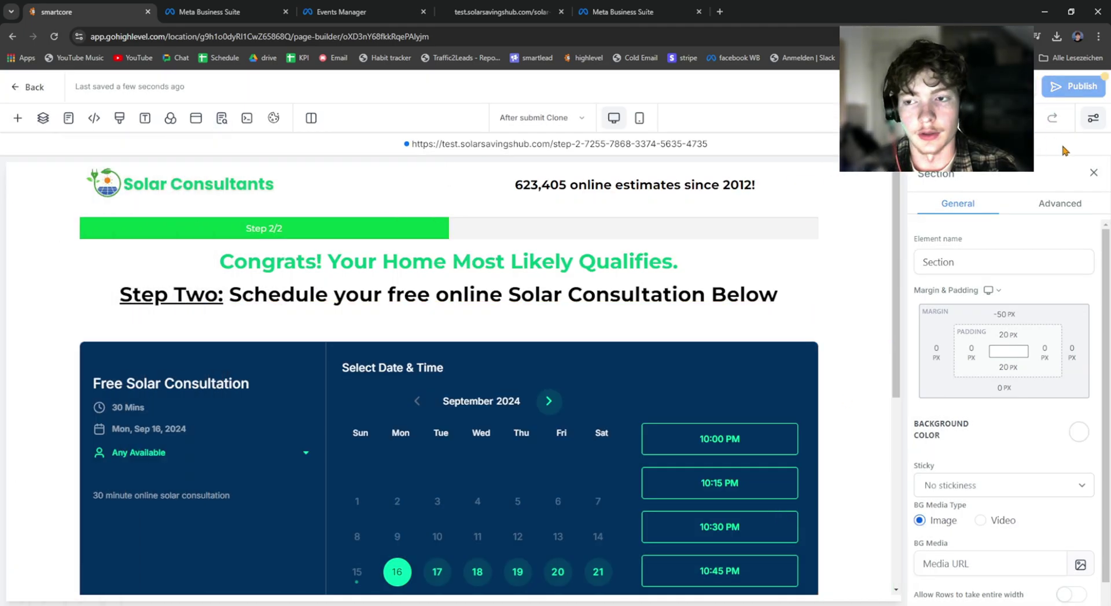
left_click(1054, 92)
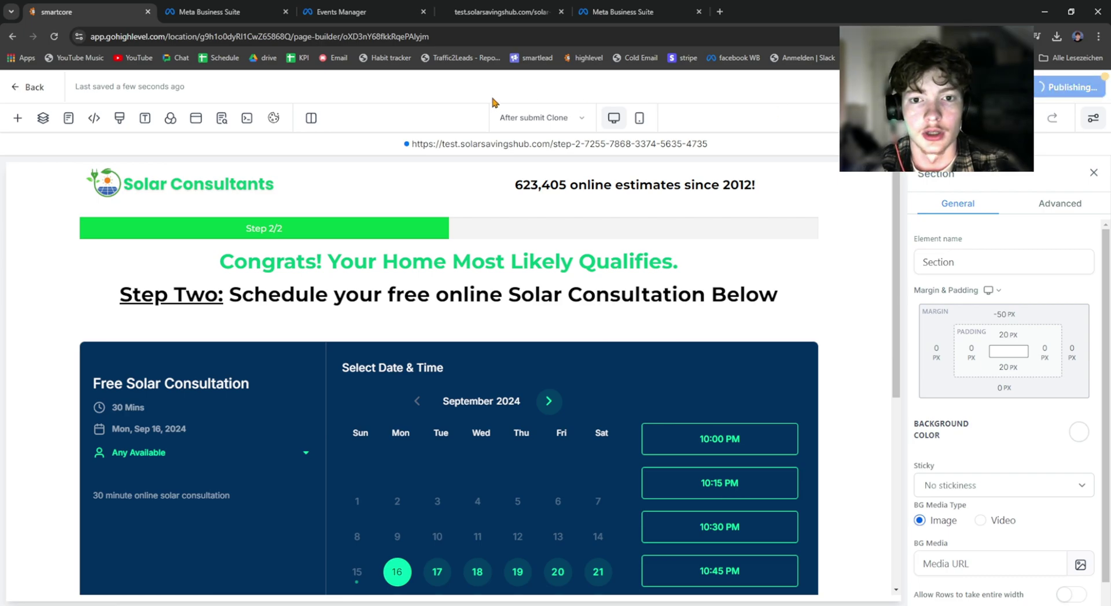
left_click(35, 87)
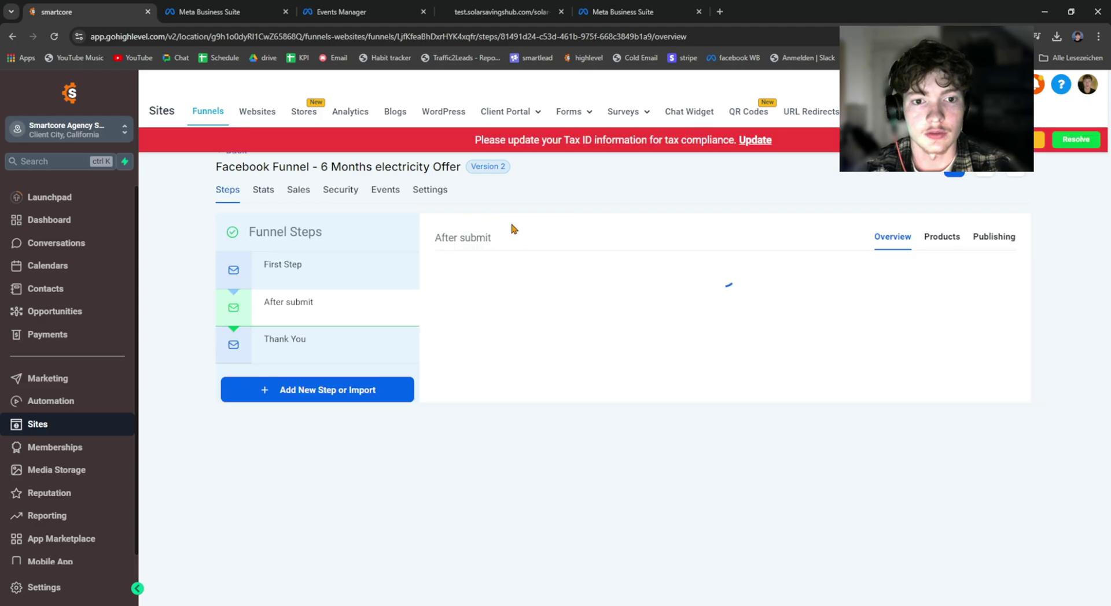
- Preview the live First Step page and the After submit page, closing each preview
left_click(352, 283)
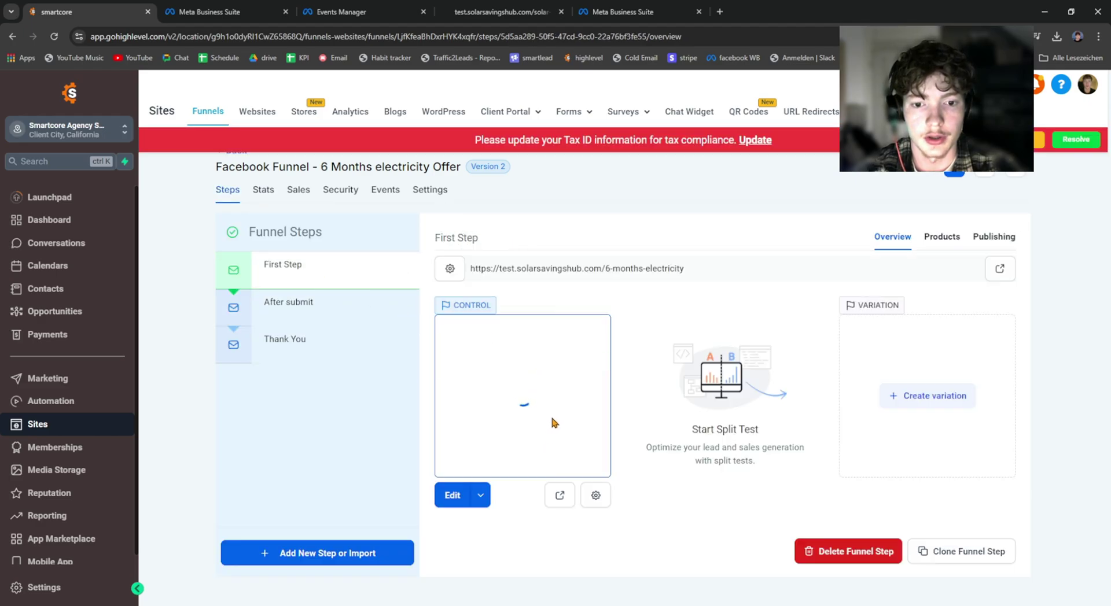
left_click(556, 495)
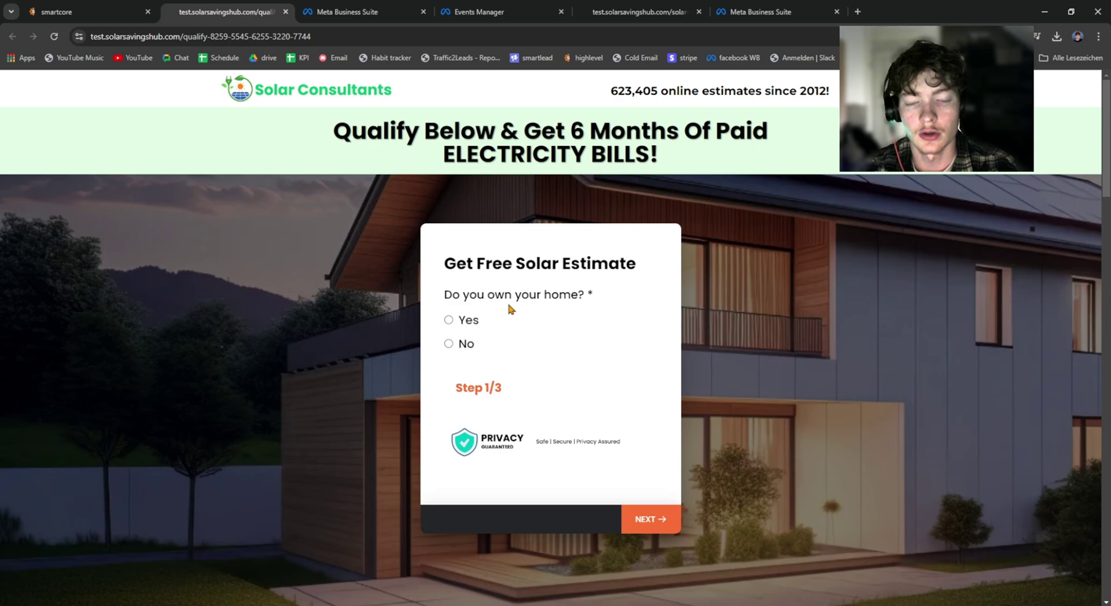
left_click(286, 11)
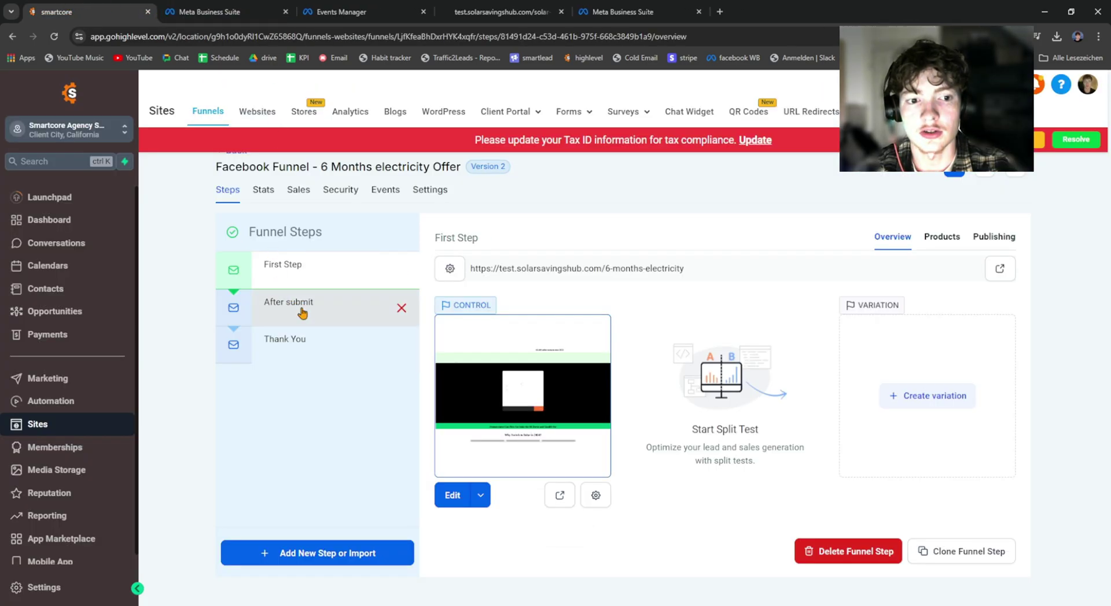
left_click(288, 302)
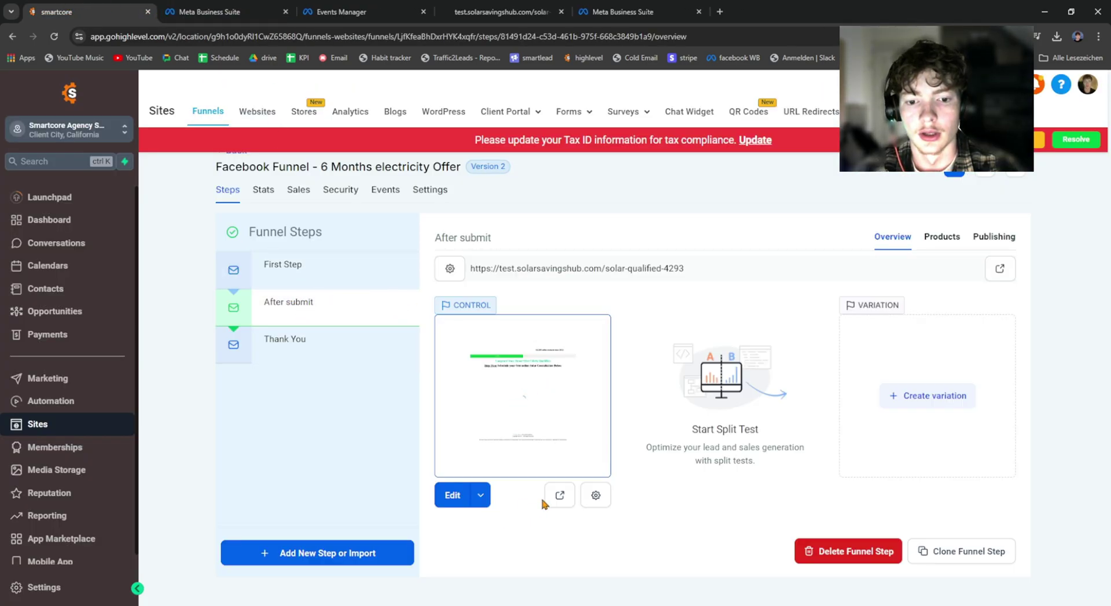
left_click(546, 495)
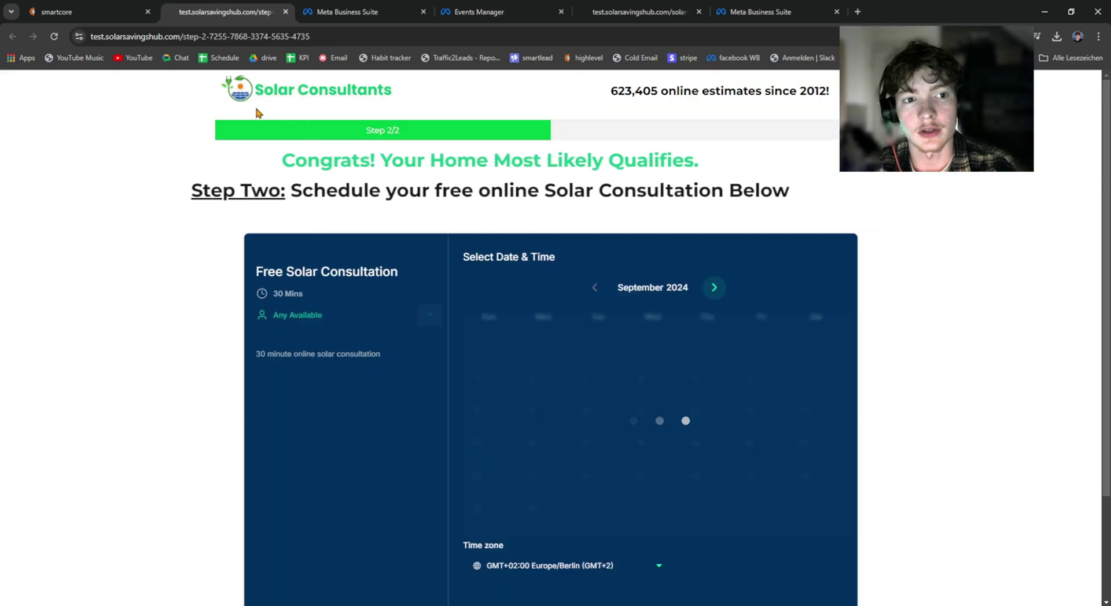
key("ctrl+shift+Tab")
middle_click(264, 8)
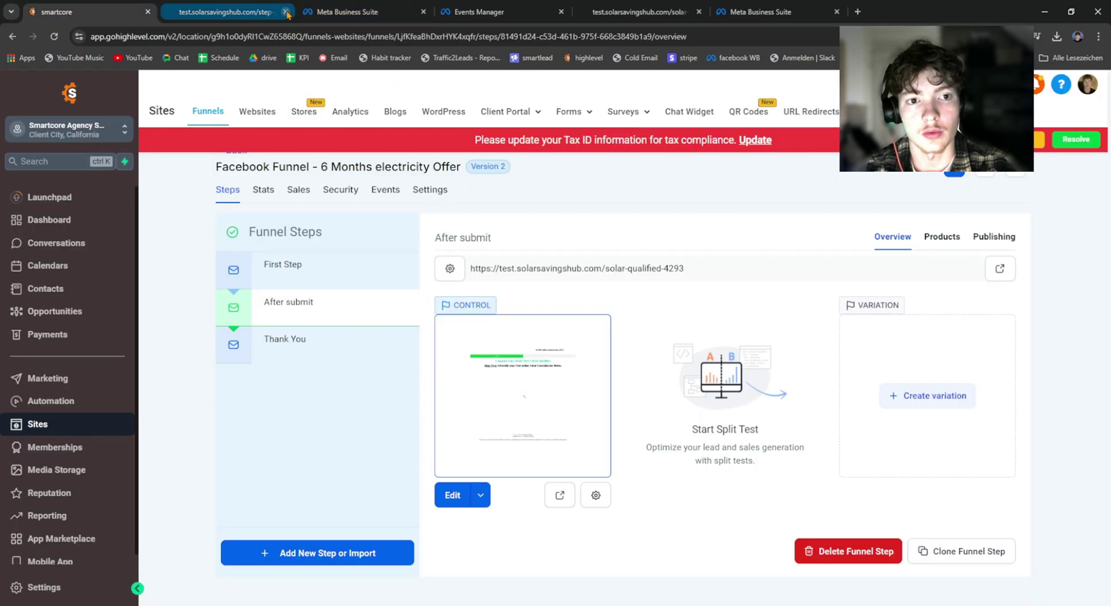
- Switch to Meta Events Manager, show the test events of the test pixel and return to HighLevel
left_click(332, 7)
left_click(339, 153)
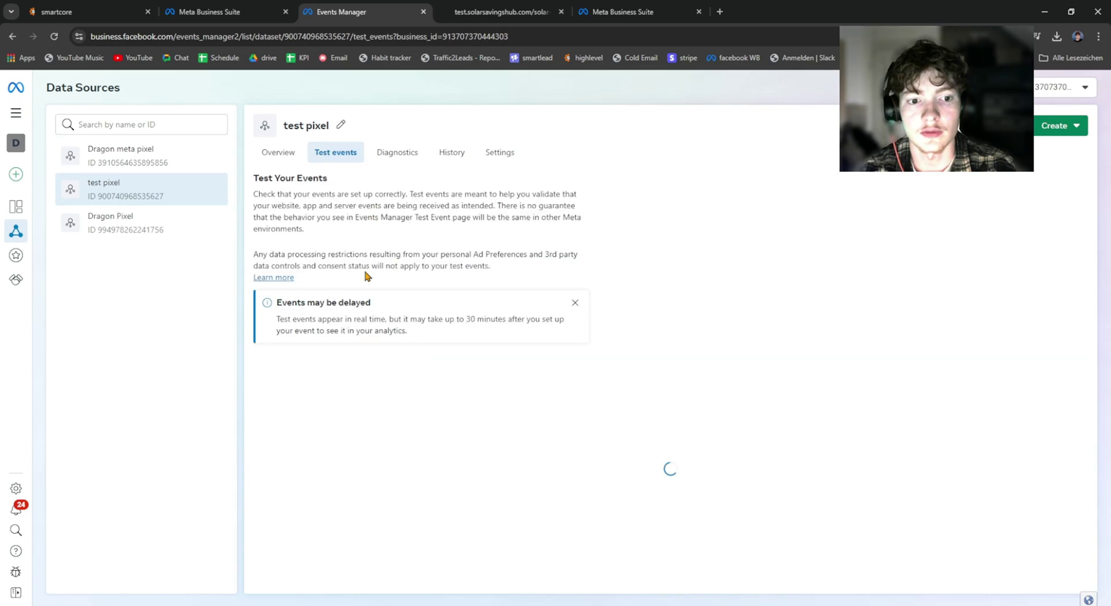
key("ctrl+1")
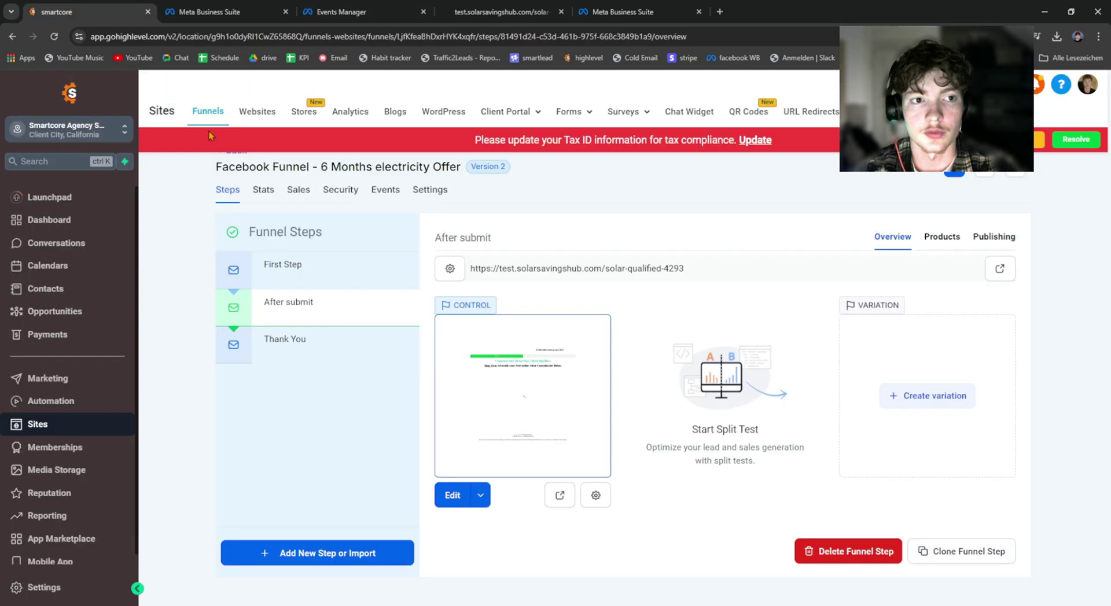
- Preview the After submit page again, look through its booking calendar and close the preview
left_click(291, 342)
left_click(307, 311)
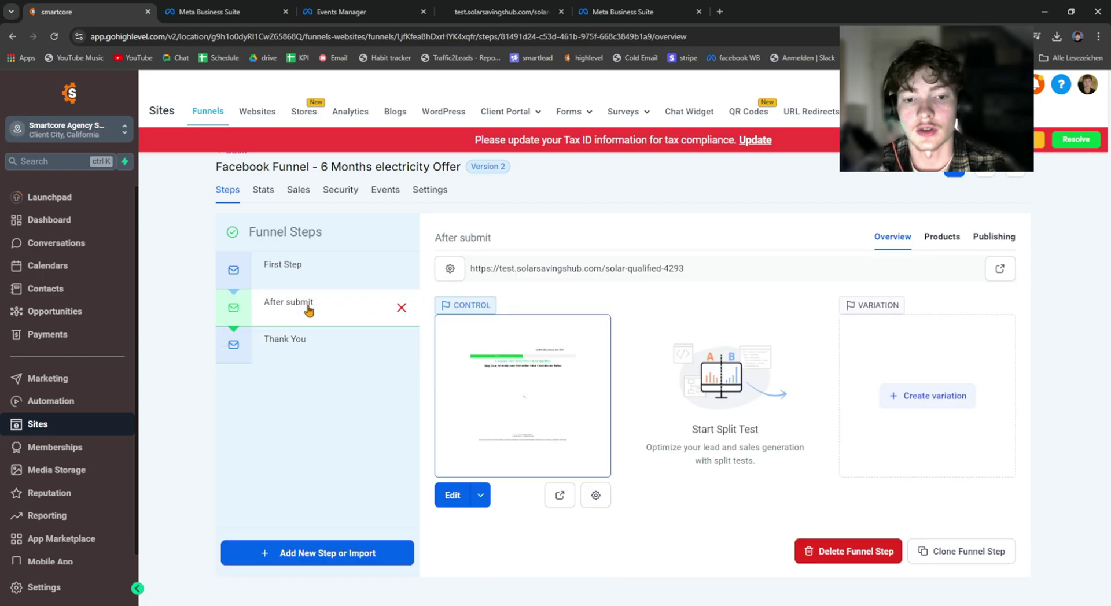
left_click(559, 498)
scroll(754, 342, "down", 1)
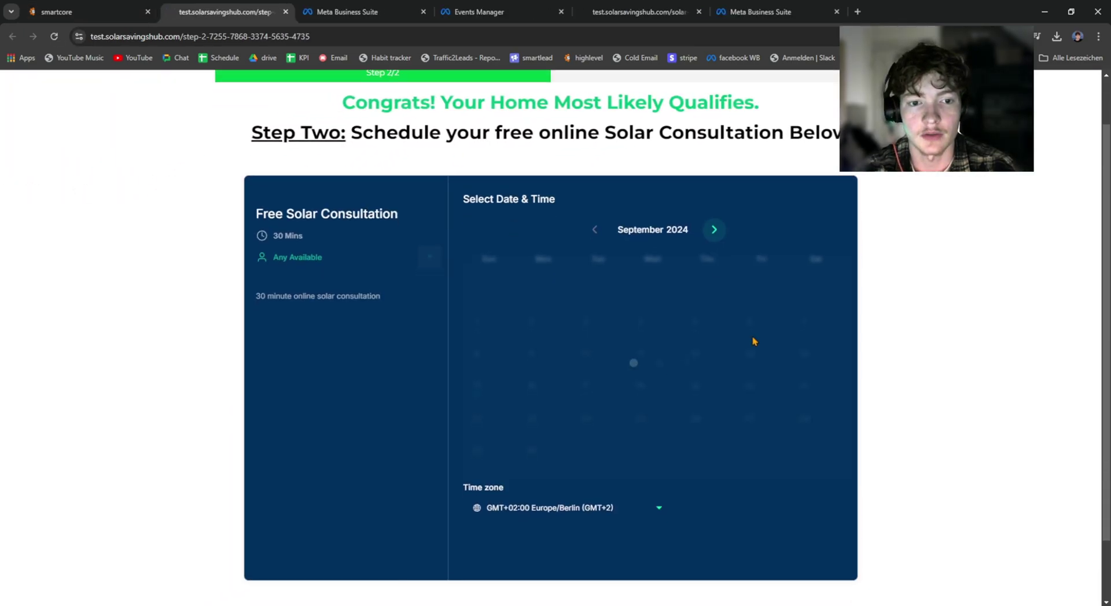
scroll(505, 325, "up", 1)
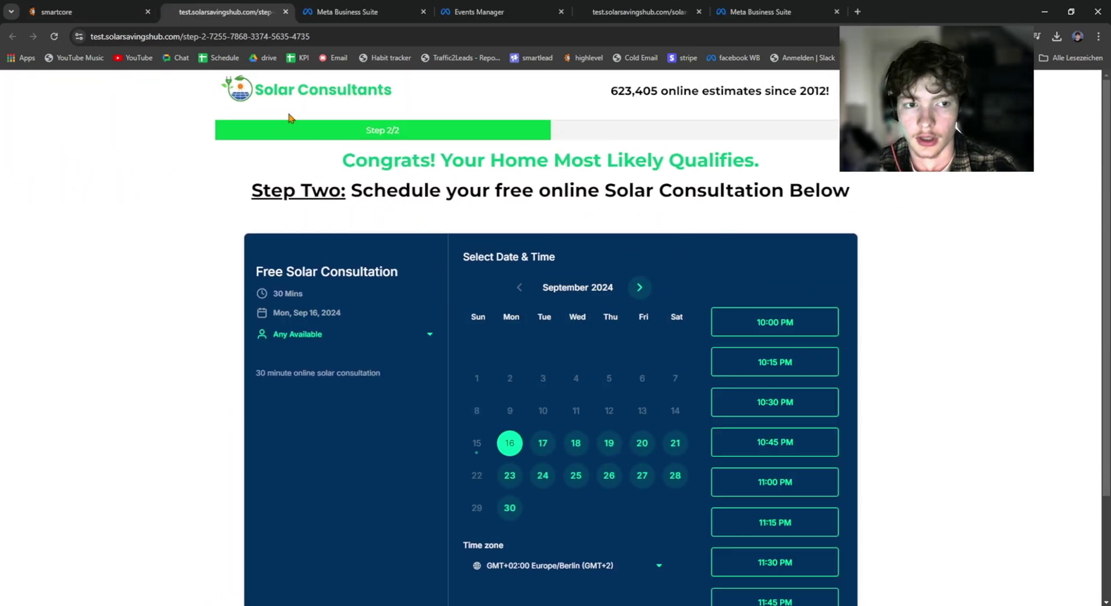
left_click(285, 11)
- Open the Thank You page for editing, paste the script as header tracking code, change its event to schedule and save the code
left_click(284, 357)
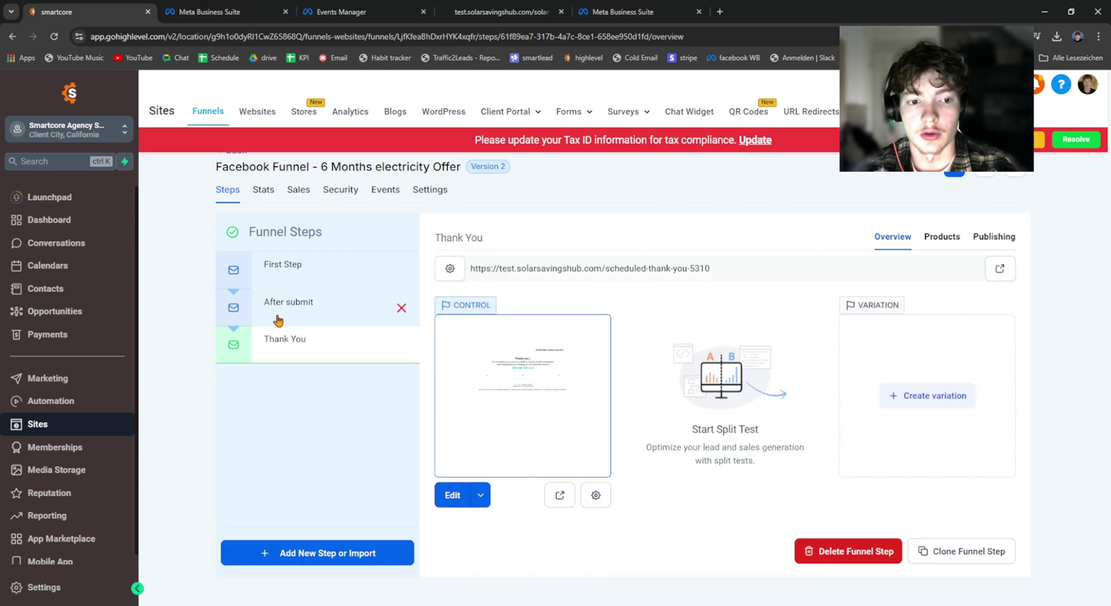
left_click(442, 493)
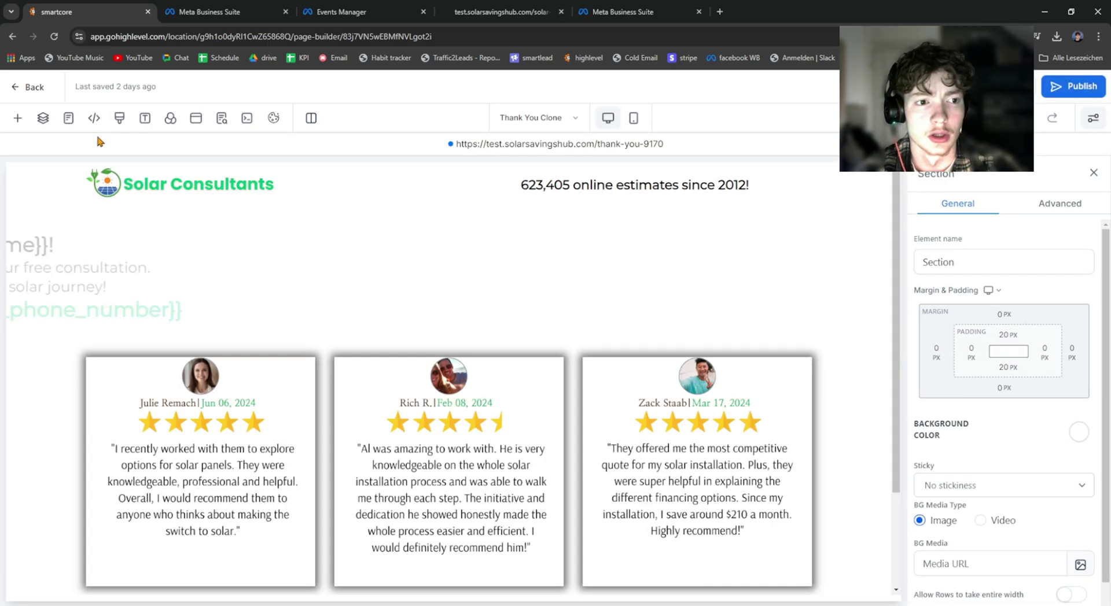
left_click(94, 118)
type("<script>   fbq('track', 'PageView'); </script>")
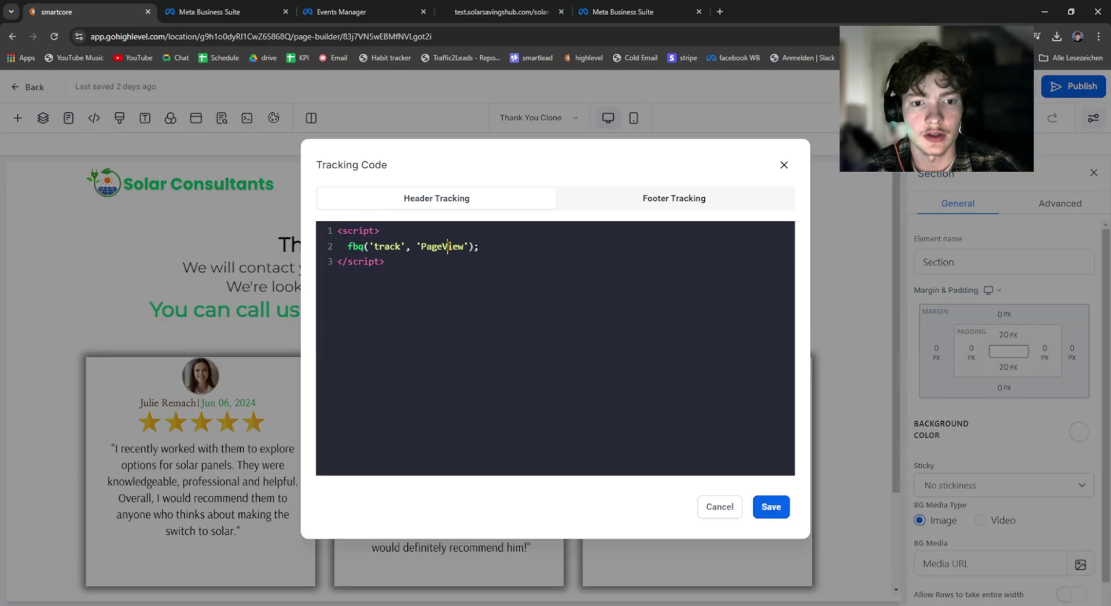
double_click(427, 247)
type("schedule")
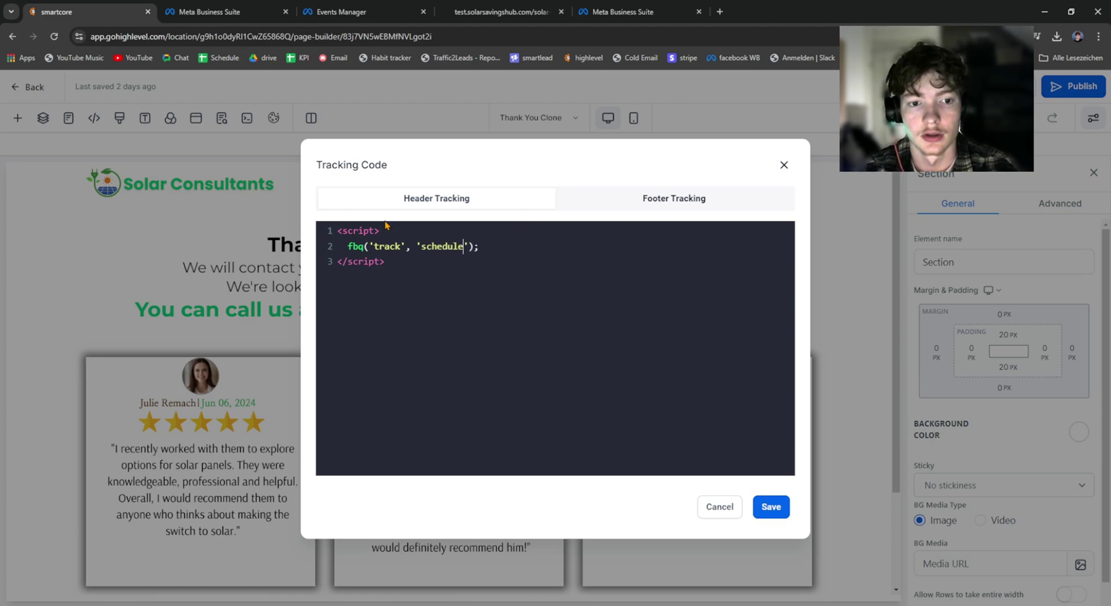
left_click(771, 507)
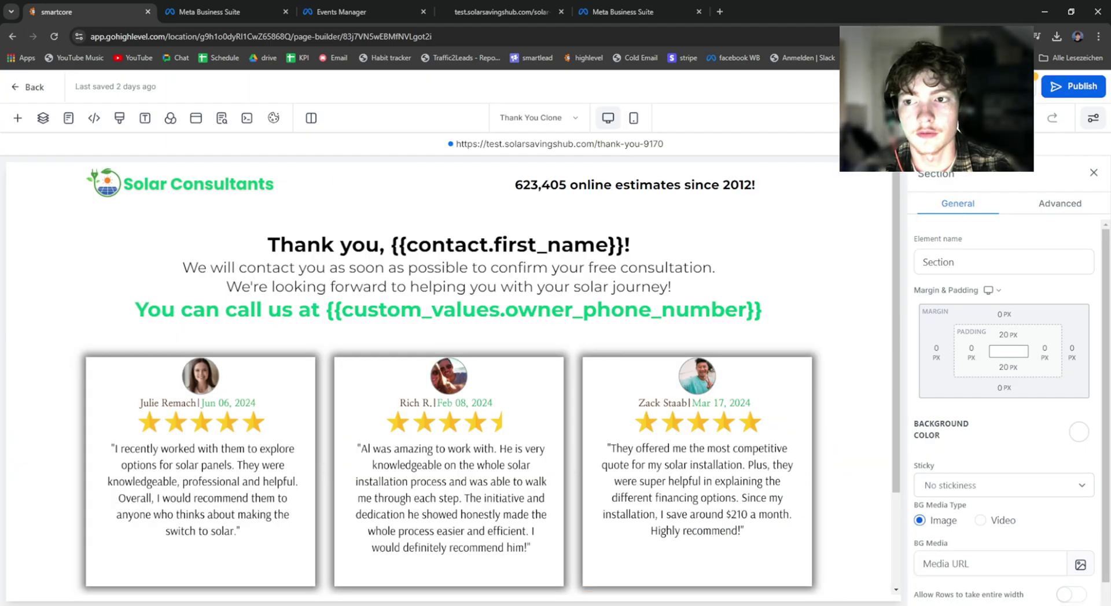
- Publish the Thank You page, look through its layout and return to the funnel steps
left_click(222, 118)
left_click(206, 175)
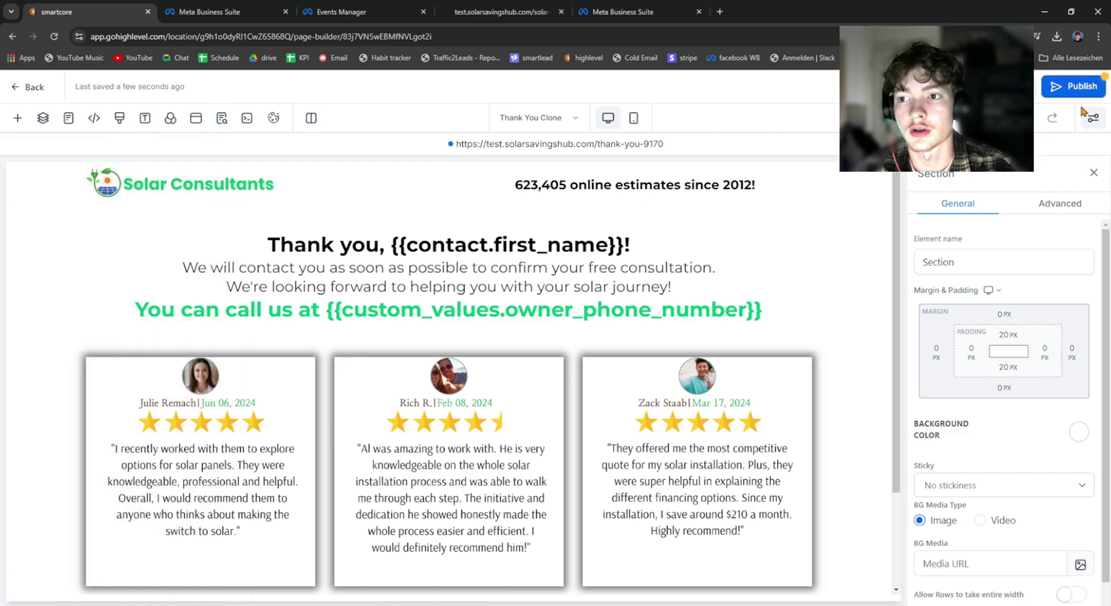
left_click(1077, 86)
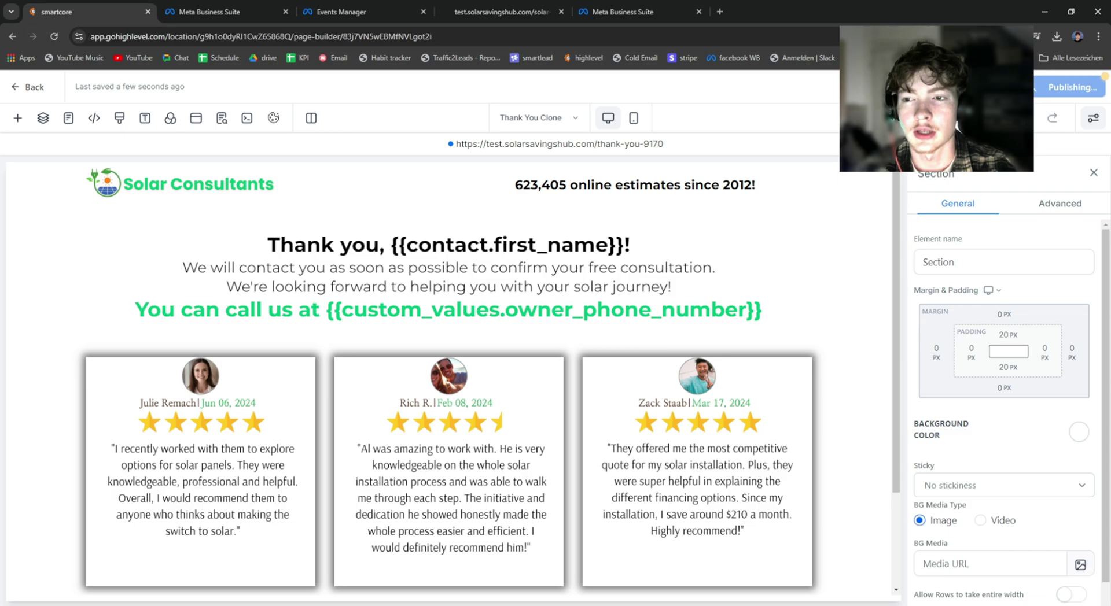
scroll(732, 227, "down", 2)
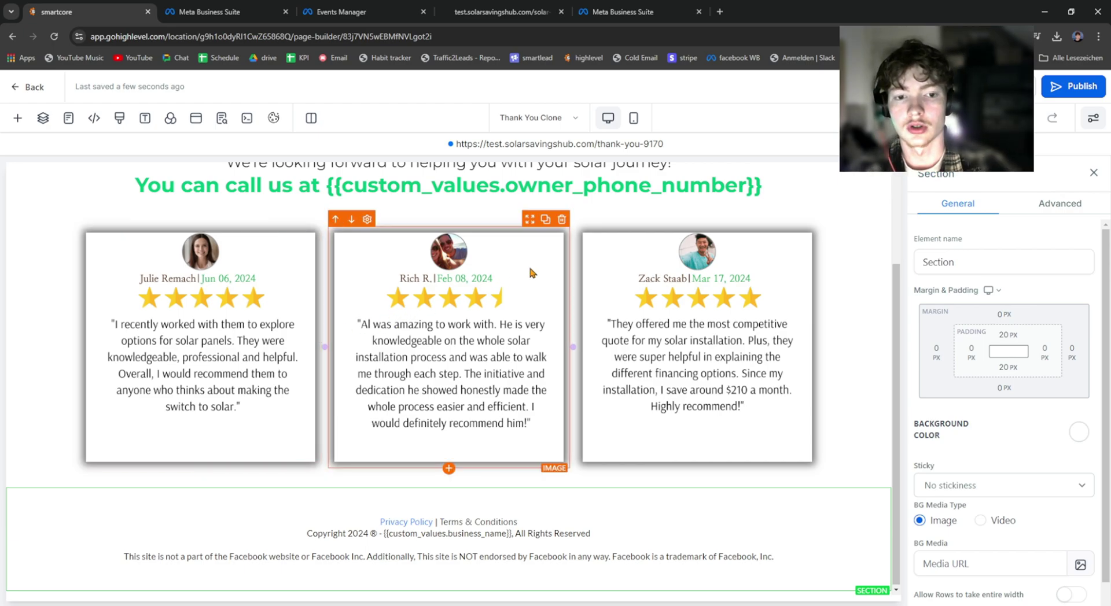
scroll(533, 273, "up", 2)
left_click(27, 89)
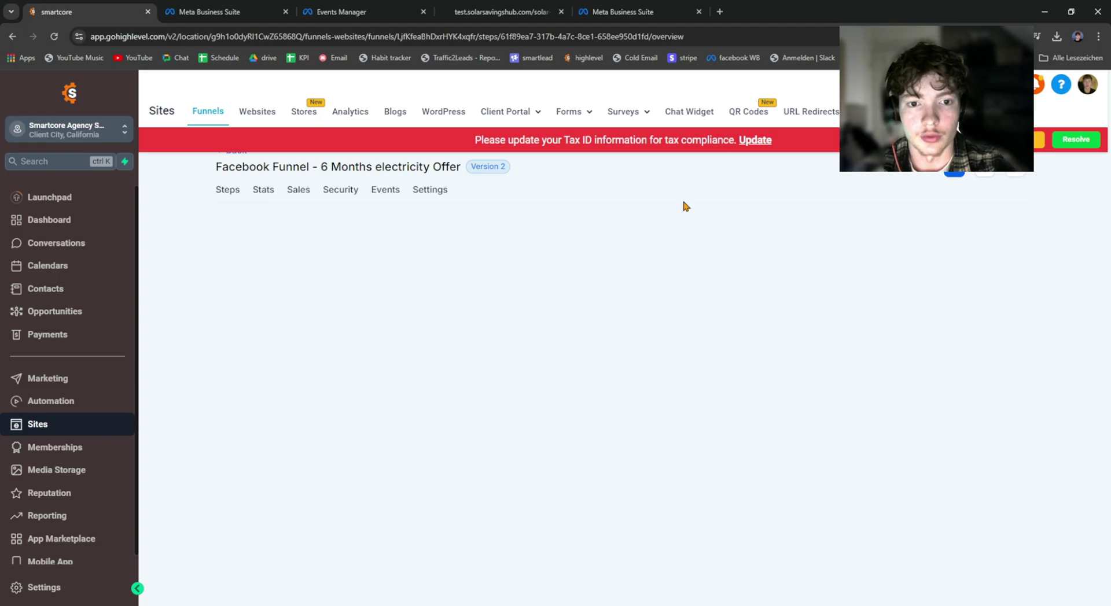
- Check the funnel-wide head tracking code in the funnel's settings and return to its steps
left_click(421, 193)
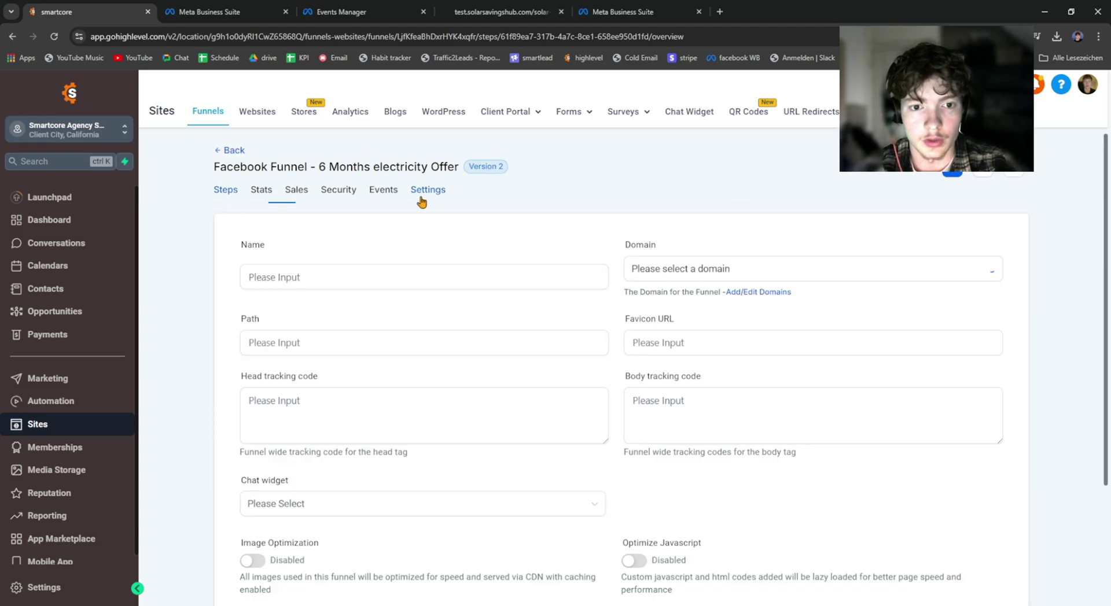
left_click(391, 419)
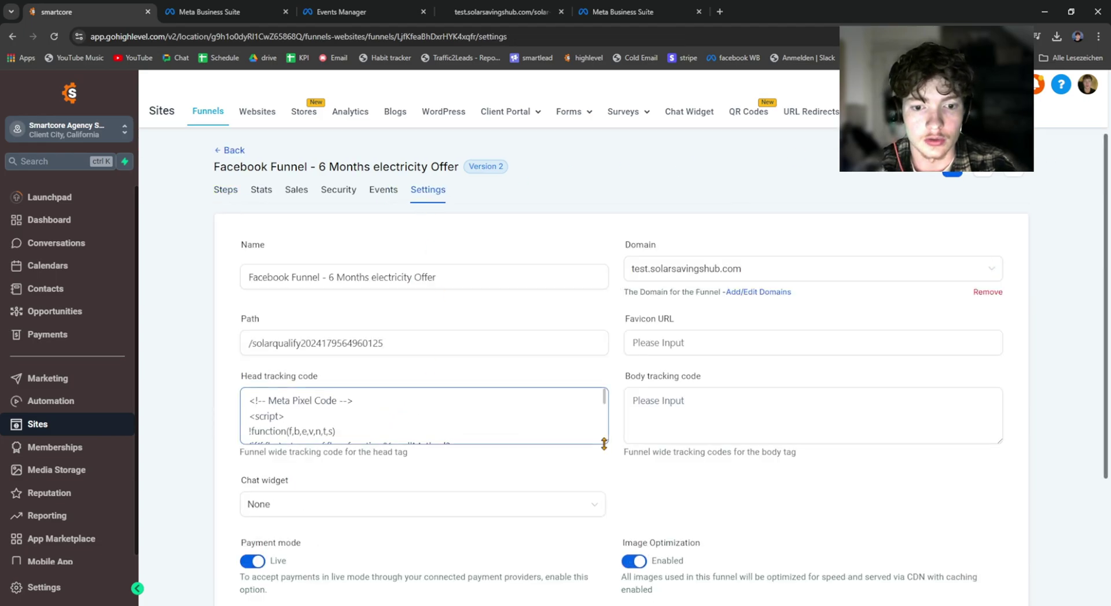
left_click(230, 195)
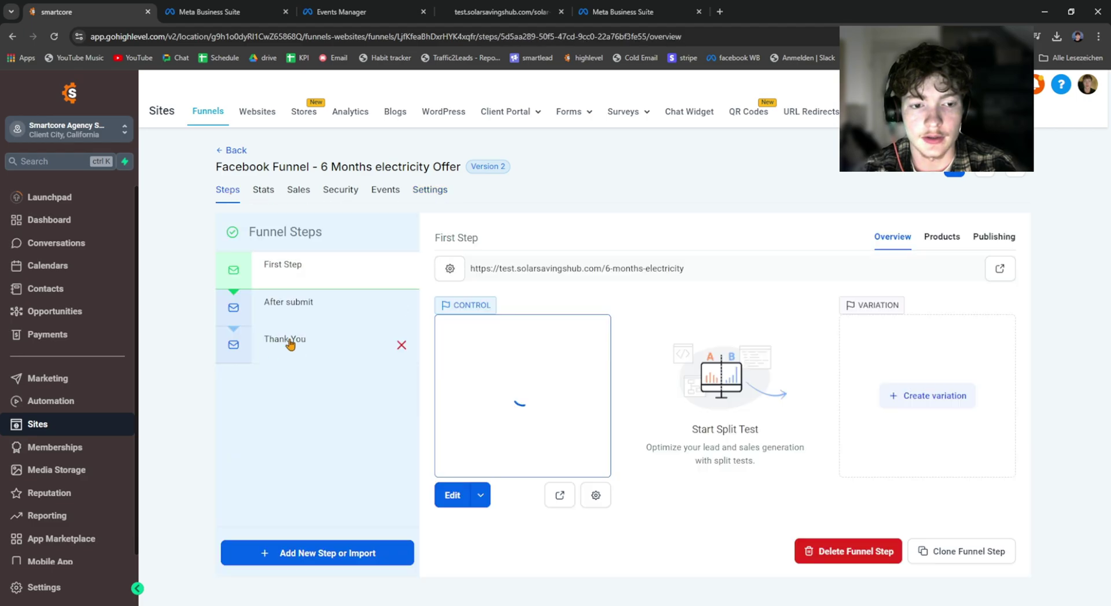
- Show the First Step's overview and select its full page URL
left_click(290, 345)
left_click(289, 269)
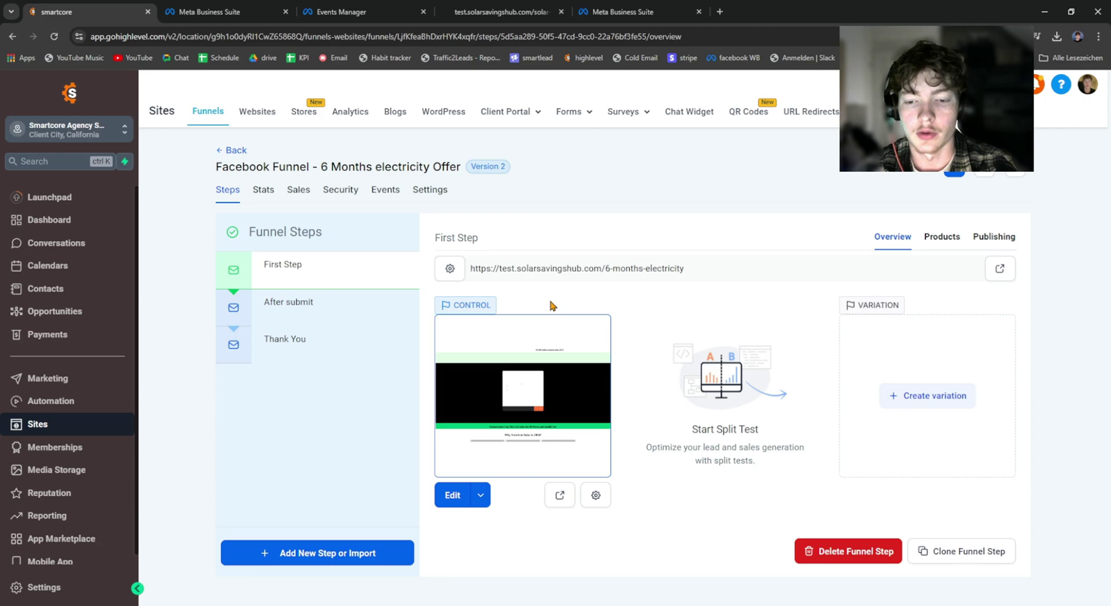
left_click_drag(686, 268, 703, 234)
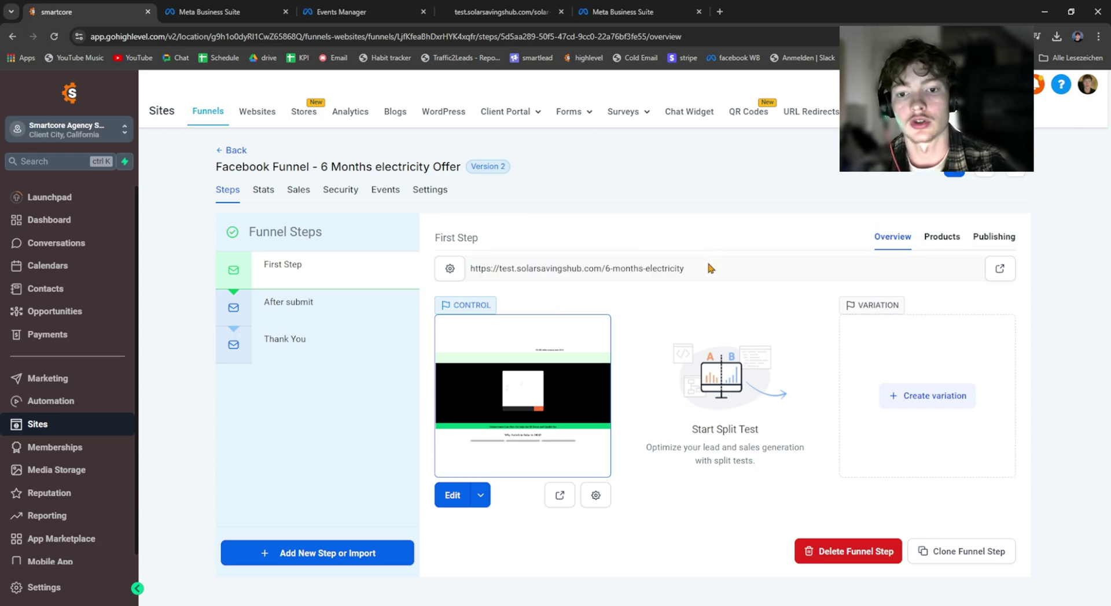
triple_click(711, 268)
- Switch to Meta Events Manager, examine the details of the received Lead event and return to HighLevel
left_click(342, 12)
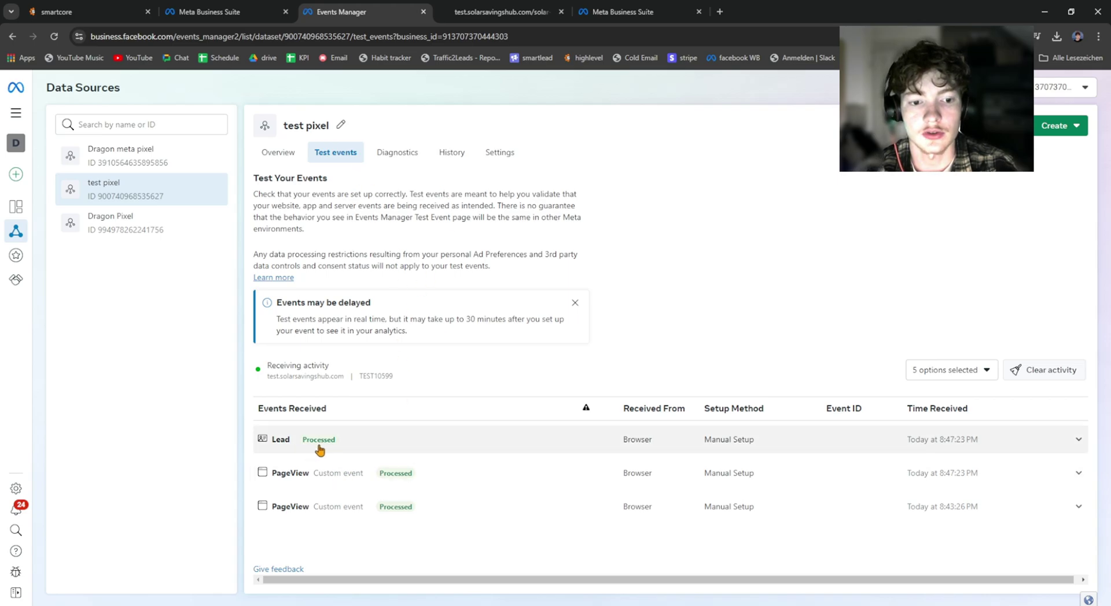
double_click(295, 443)
left_click(296, 448)
scroll(446, 273, "down", 1)
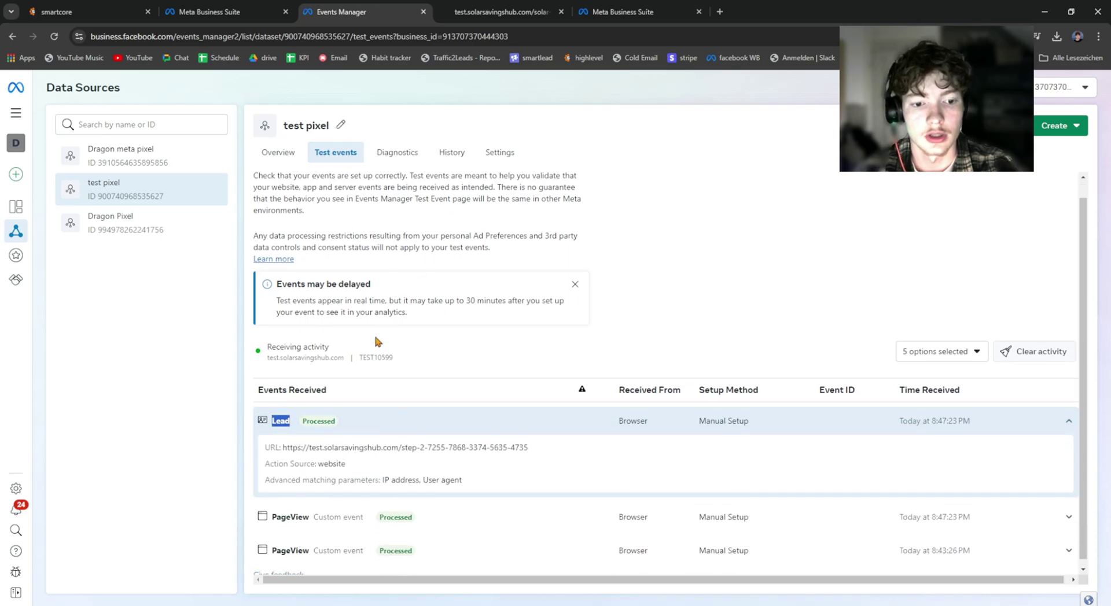
left_click(86, 12)
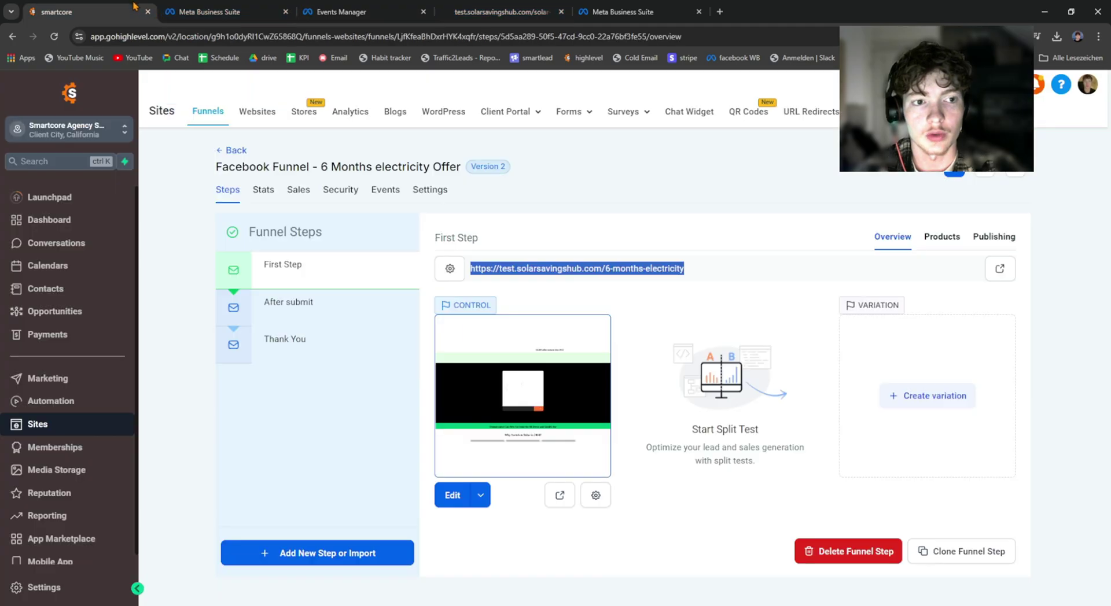
- Copy the After submit step's page URL, open it in a new browser tab beside Events Manager and look through the booking page
left_click(283, 312)
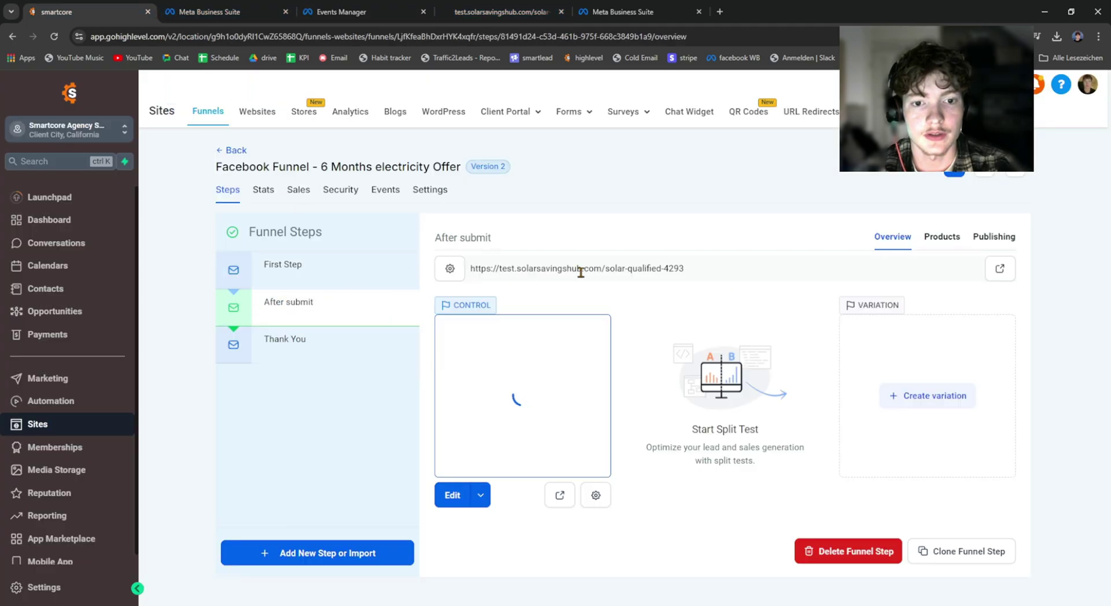
left_click_drag(685, 269, 457, 271)
key("ctrl+c")
left_click(729, 4)
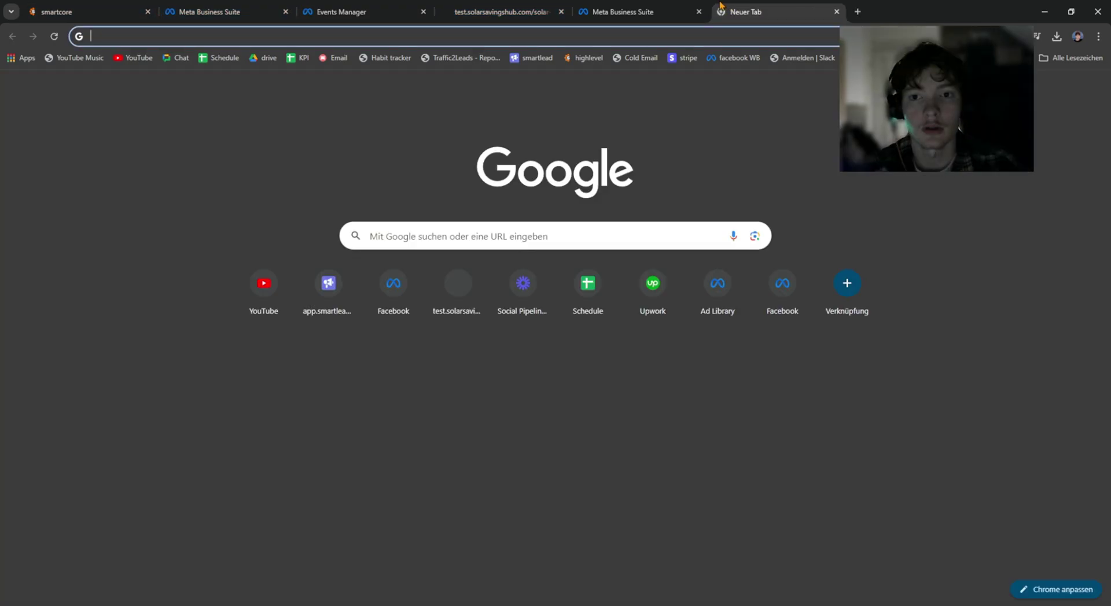
key("ctrl+v")
key("Return")
left_click_drag(730, 5, 440, 7)
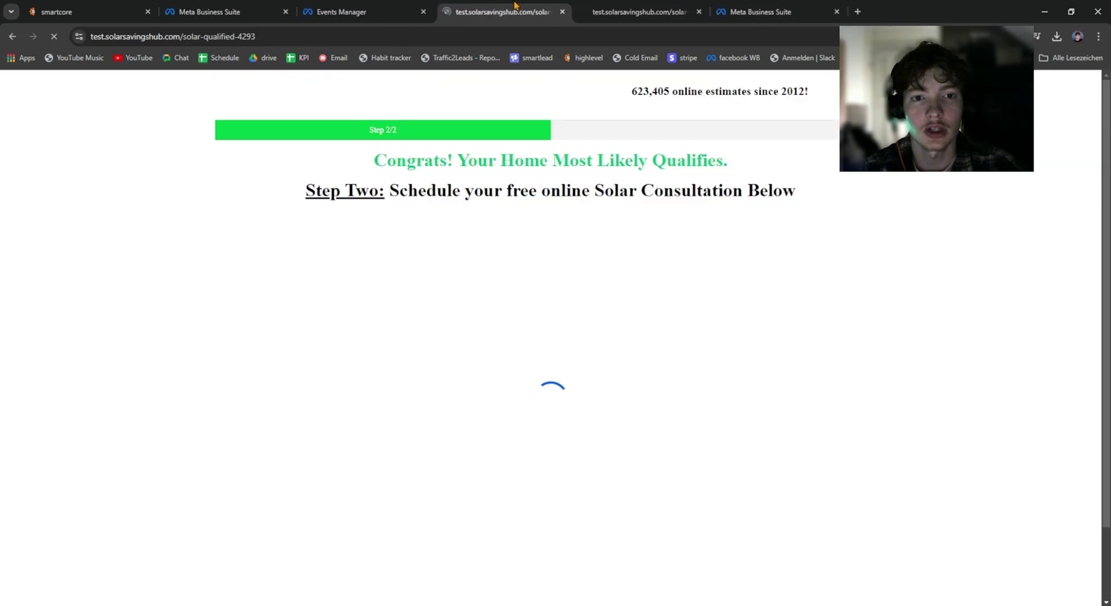
scroll(477, 122, "down", 2)
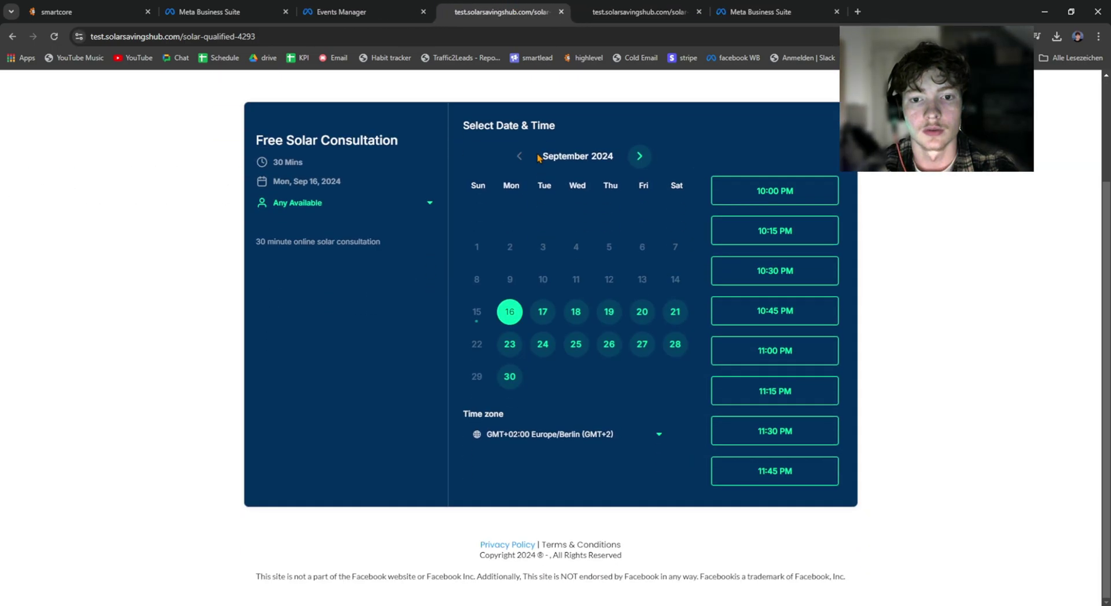
- Switch to Events Manager, examine the newest Lead event's details, close the booking page's tab and reload test pixel's test events
key("ctrl+shift+Tab")
scroll(312, 463, "down", 1)
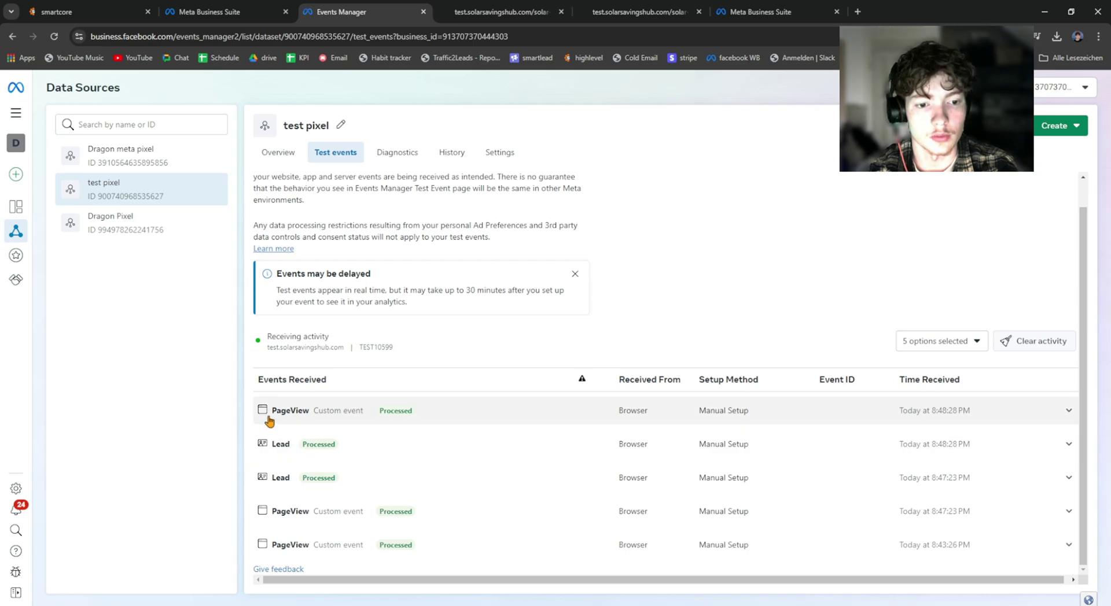
double_click(285, 449)
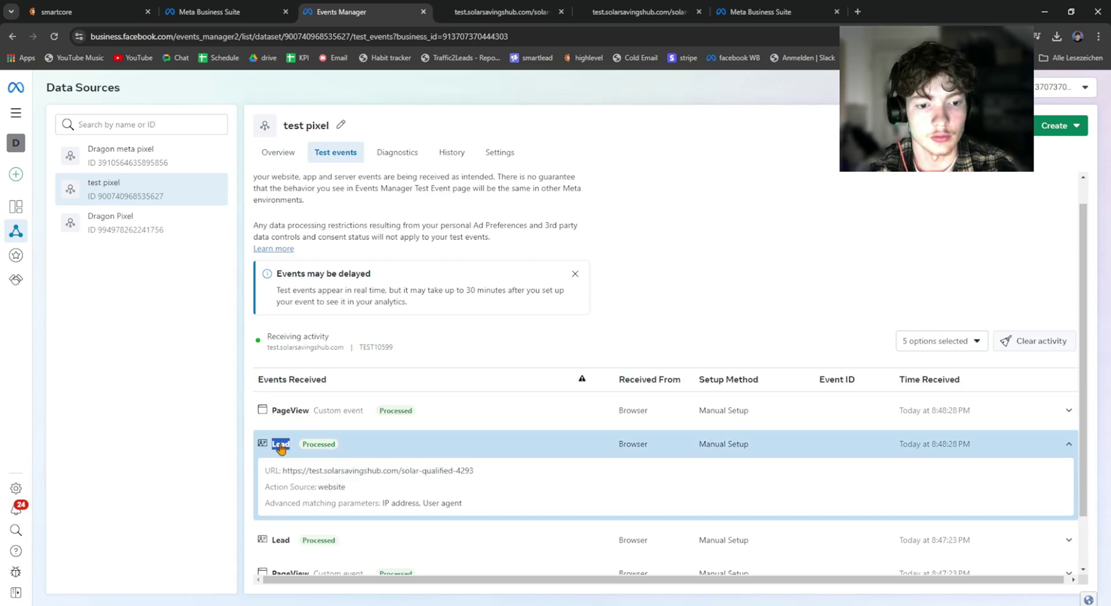
left_click(284, 447)
left_click(477, 5)
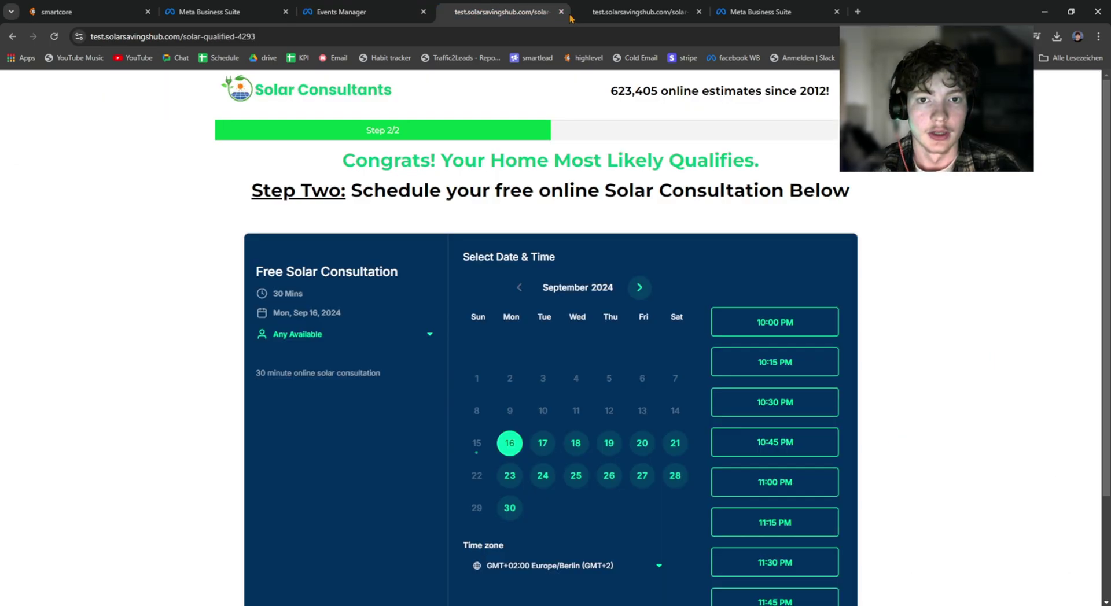
left_click(561, 12)
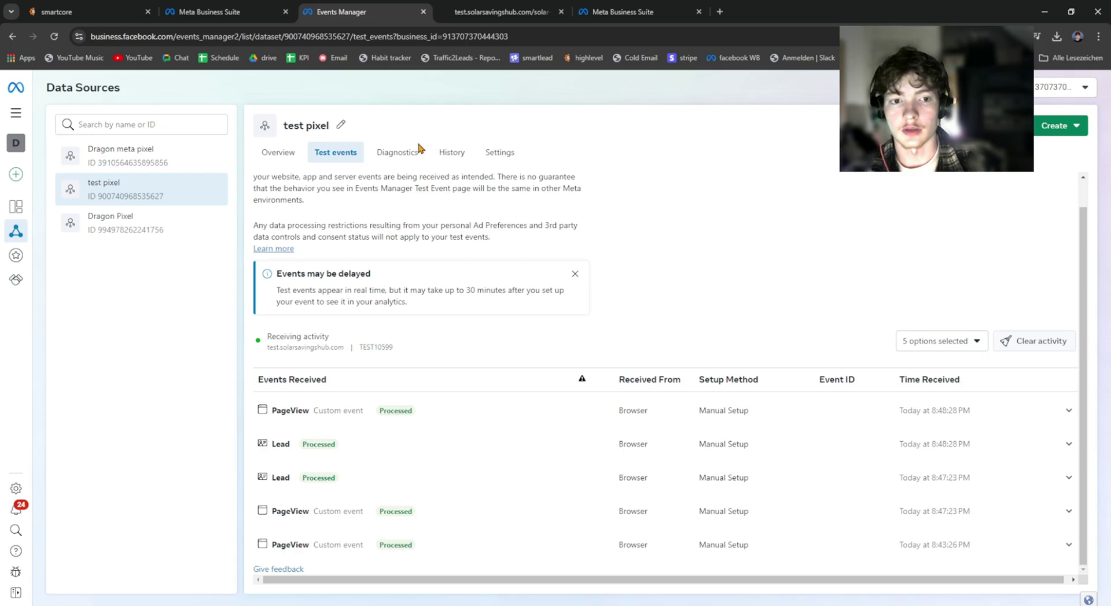
left_click(398, 152)
left_click(335, 152)
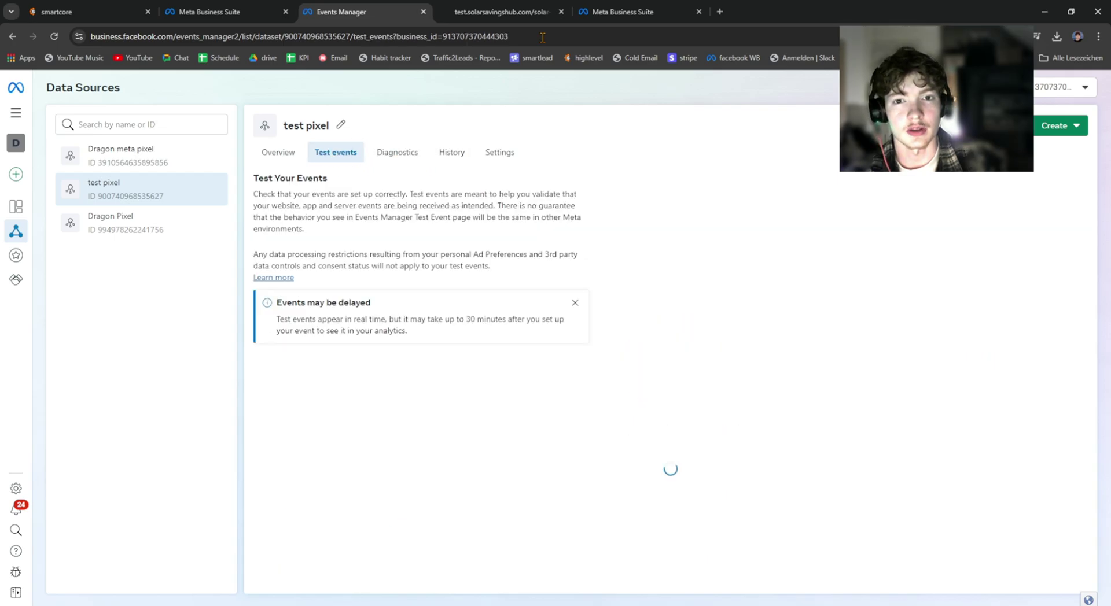
- Switch to Ads Manager through Meta Business Suite and create a new auction campaign with the Leads objective
left_click(214, 12)
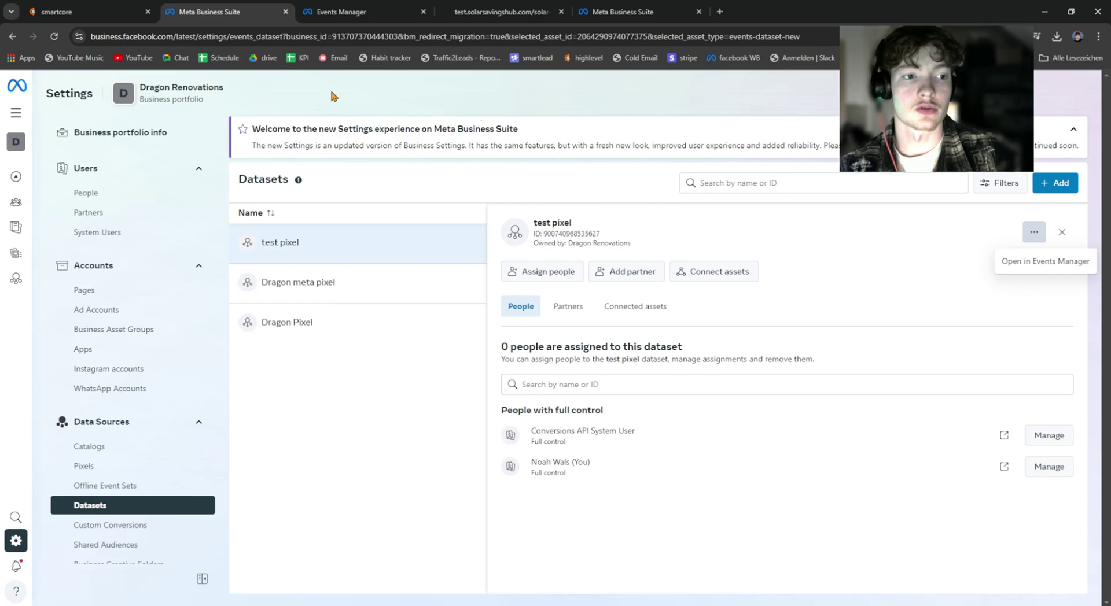
left_click(16, 177)
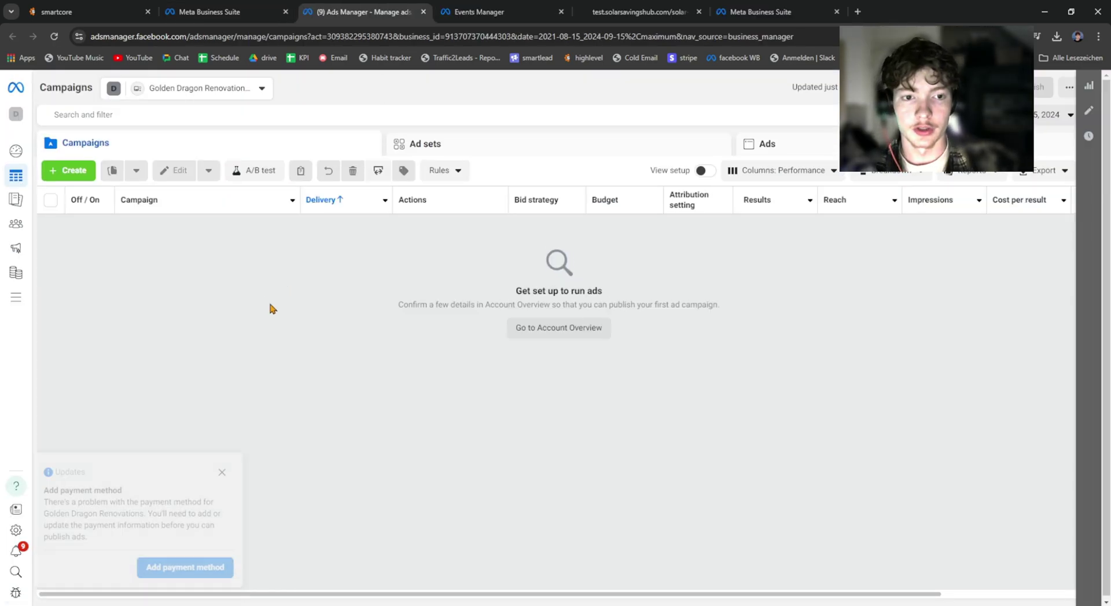
left_click(68, 170)
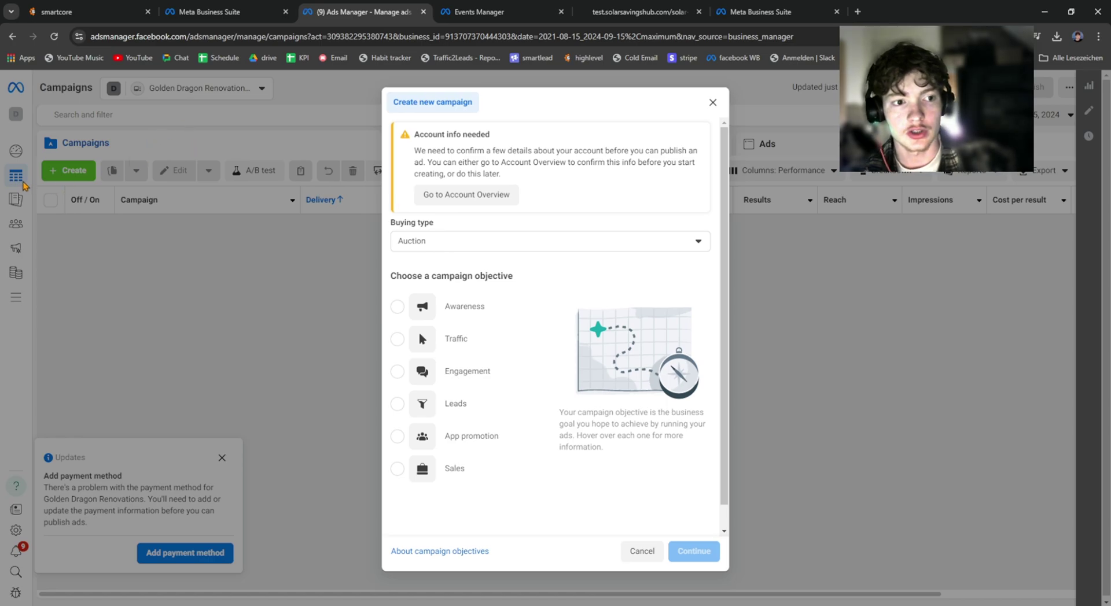
left_click(468, 410)
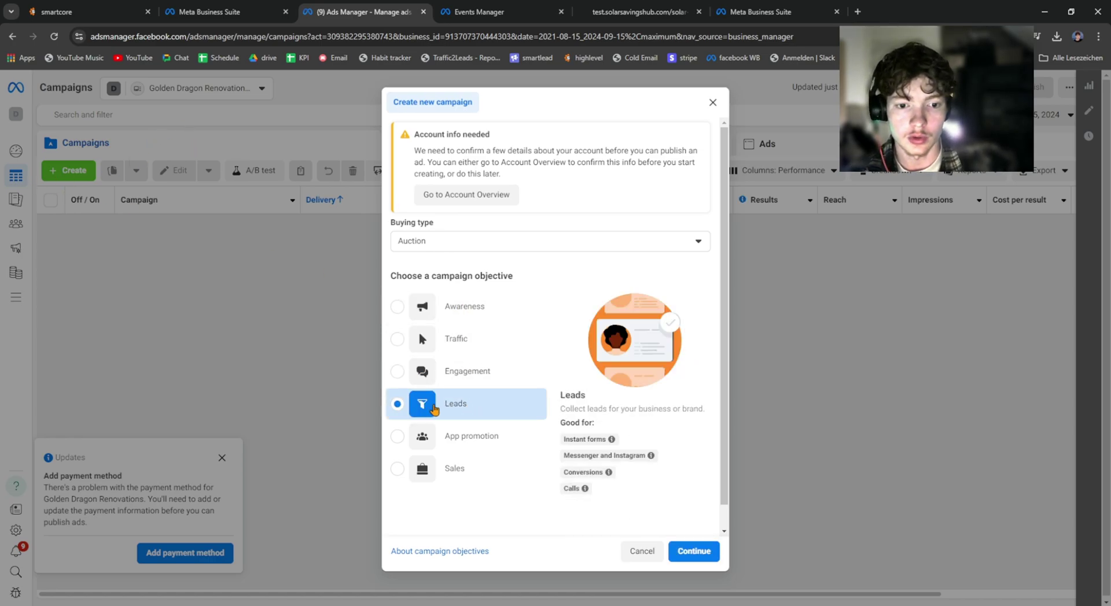
left_click(681, 549)
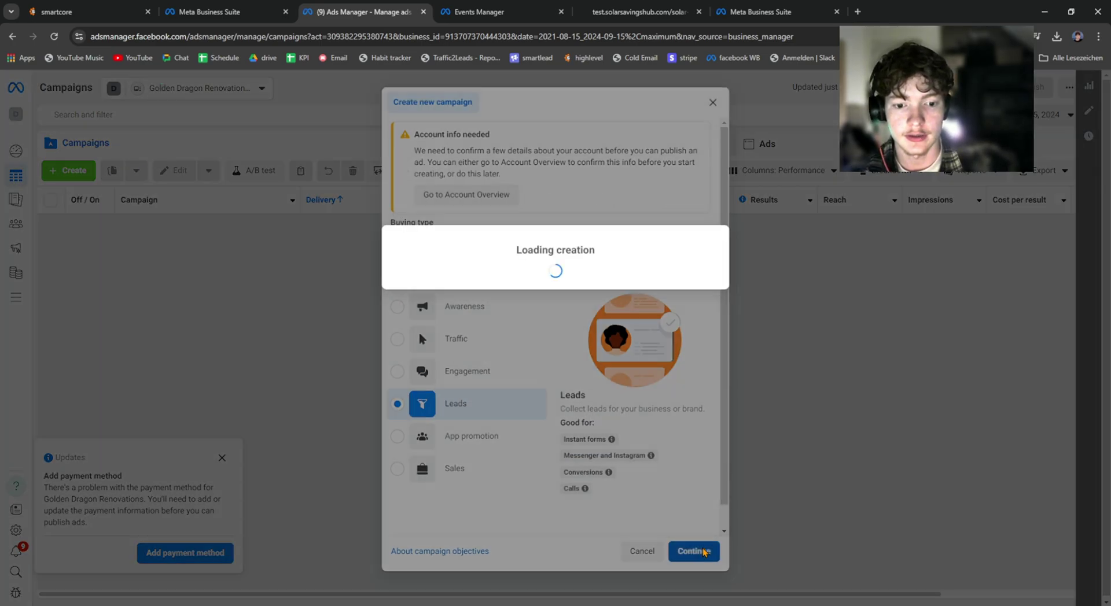
left_click(492, 361)
left_click(699, 407)
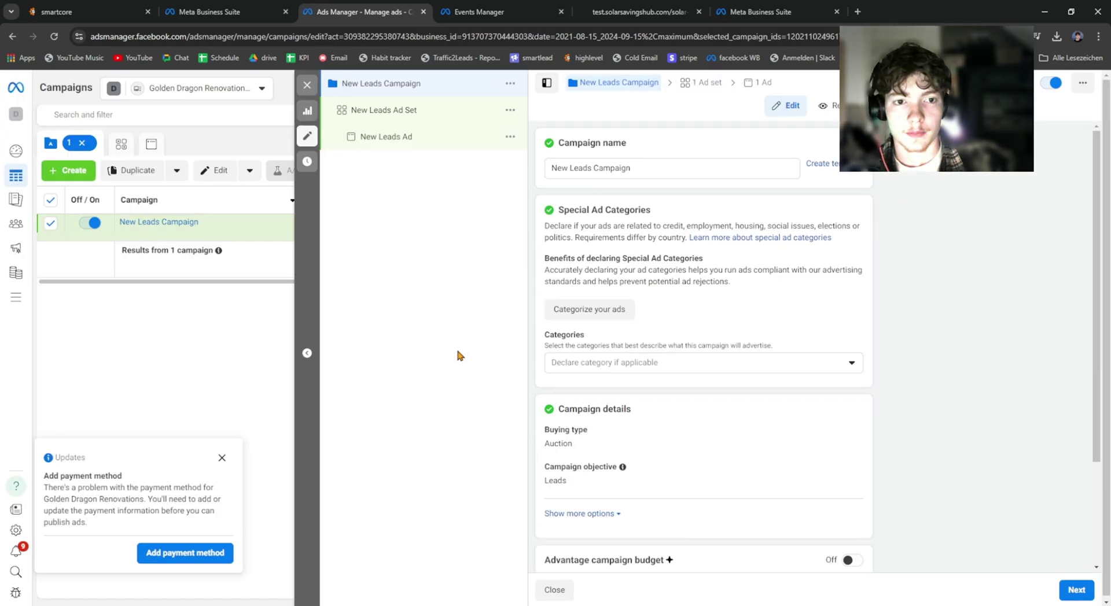
- Look over the campaign settings and set the New Leads Ad Set's conversion location to Website
scroll(630, 208, "down", 3)
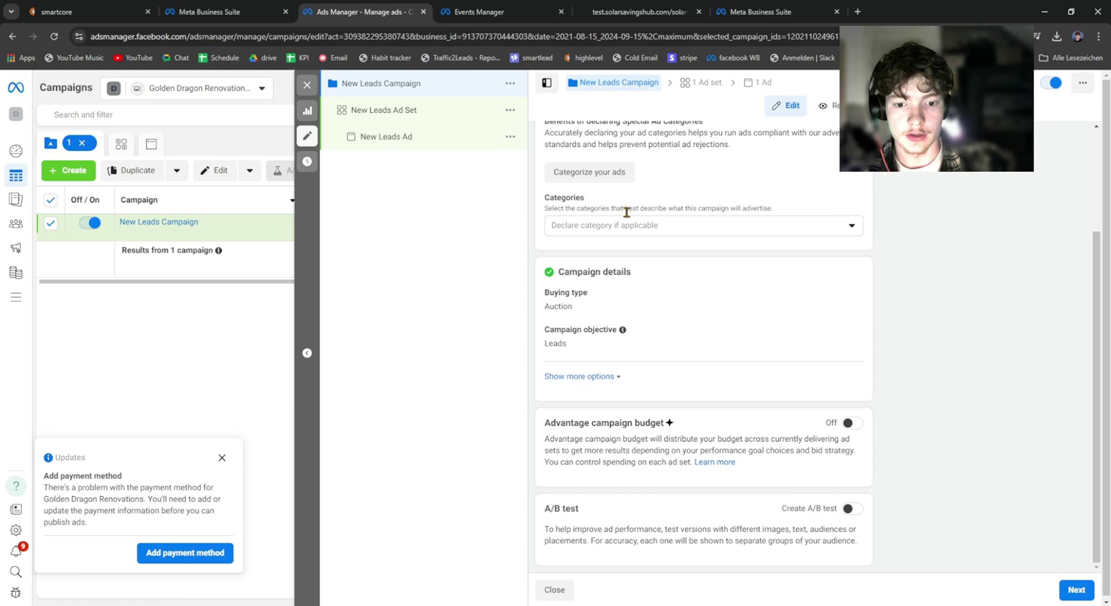
left_click(394, 115)
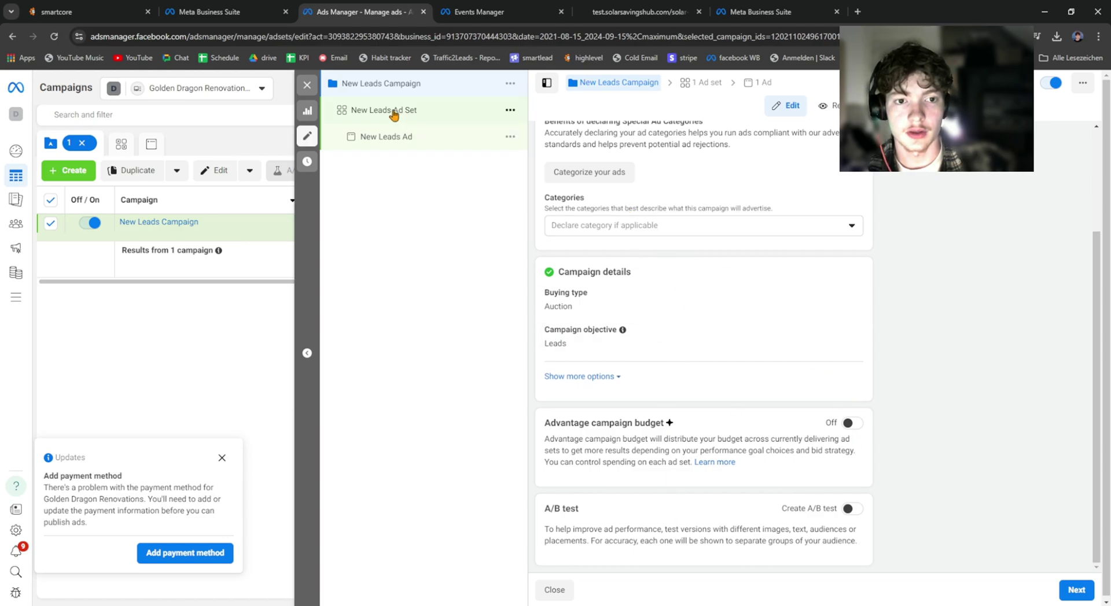
left_click(576, 345)
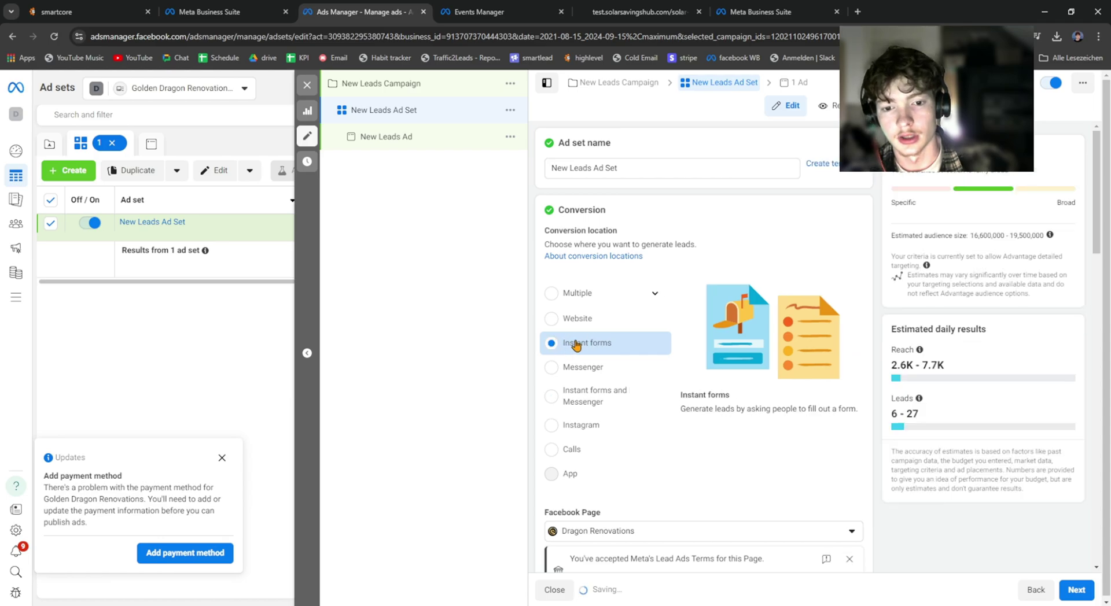
left_click(597, 322)
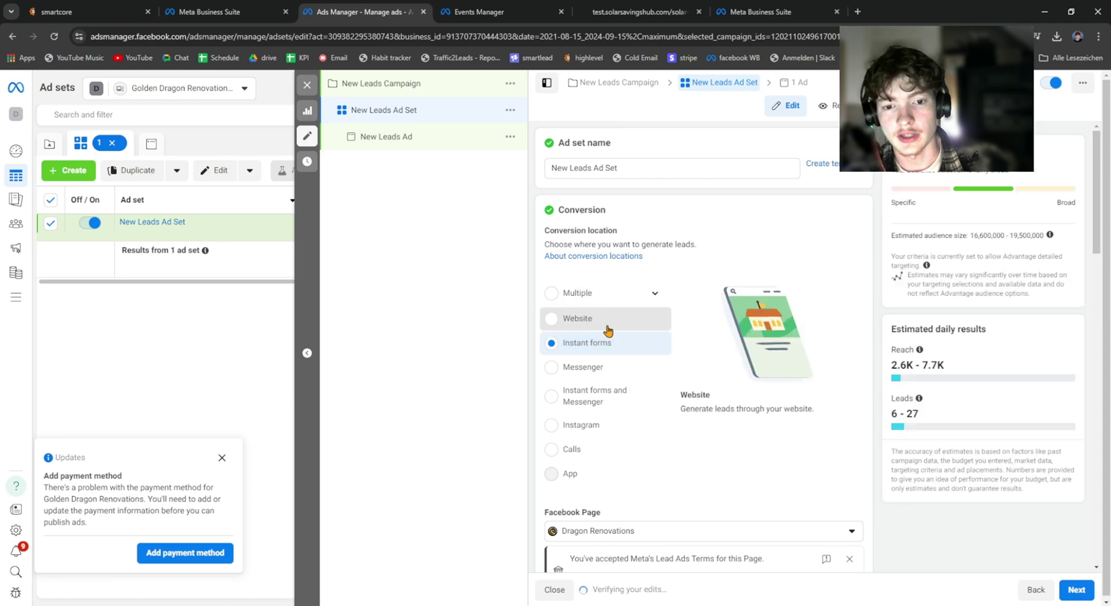
- Check which active pixels are available for the ad set and keep test pixel selected
scroll(778, 200, "down", 3)
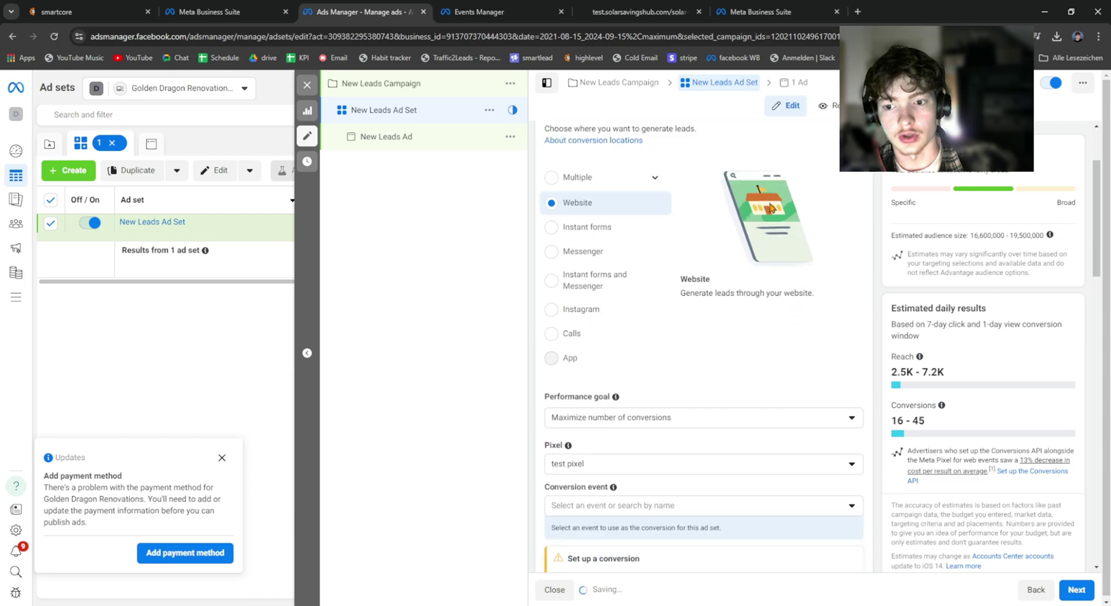
scroll(752, 220, "down", 2)
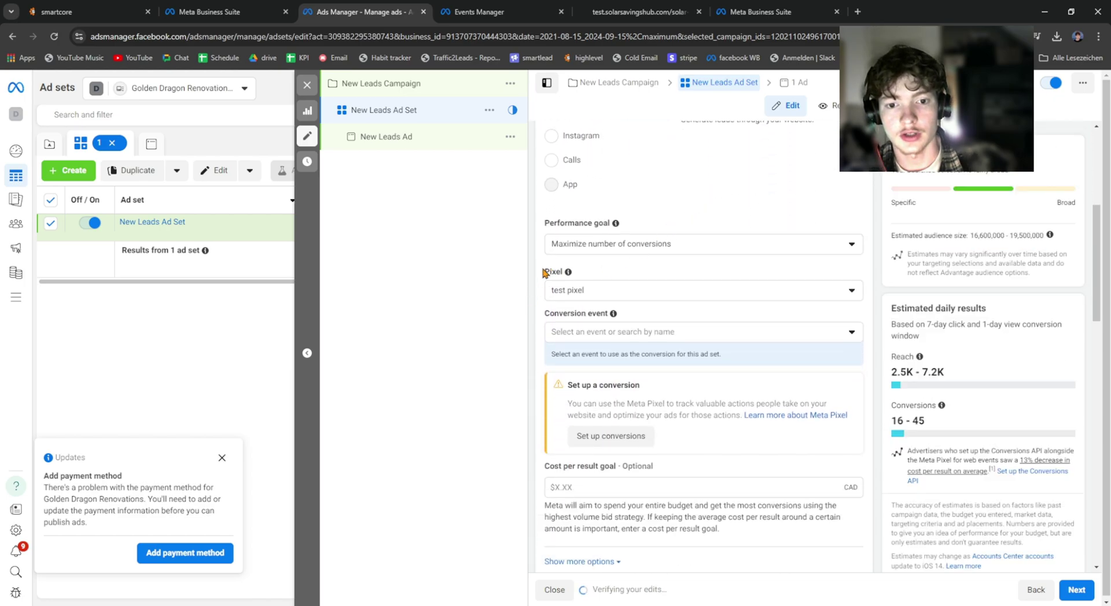
left_click_drag(545, 272, 614, 281)
left_click(601, 298)
left_click(602, 367)
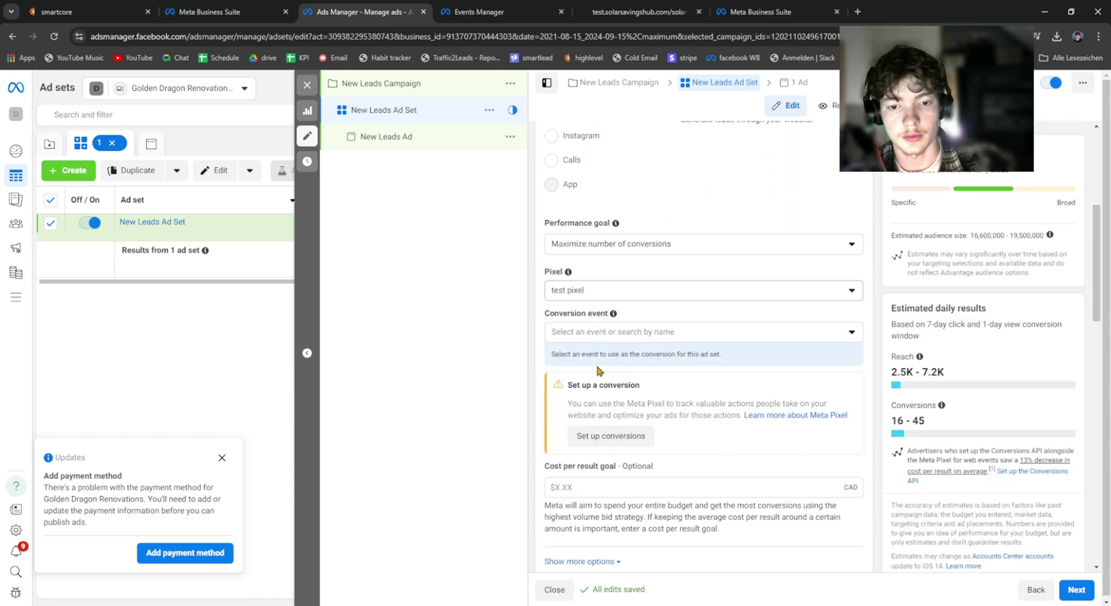
left_click(575, 286)
left_click(605, 359)
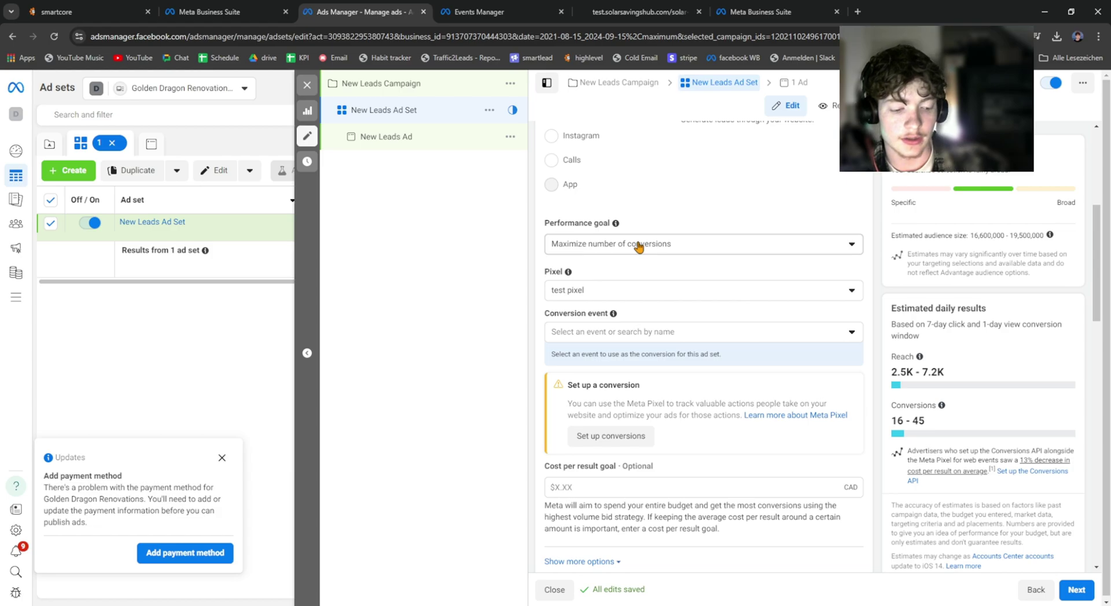
left_click(605, 294)
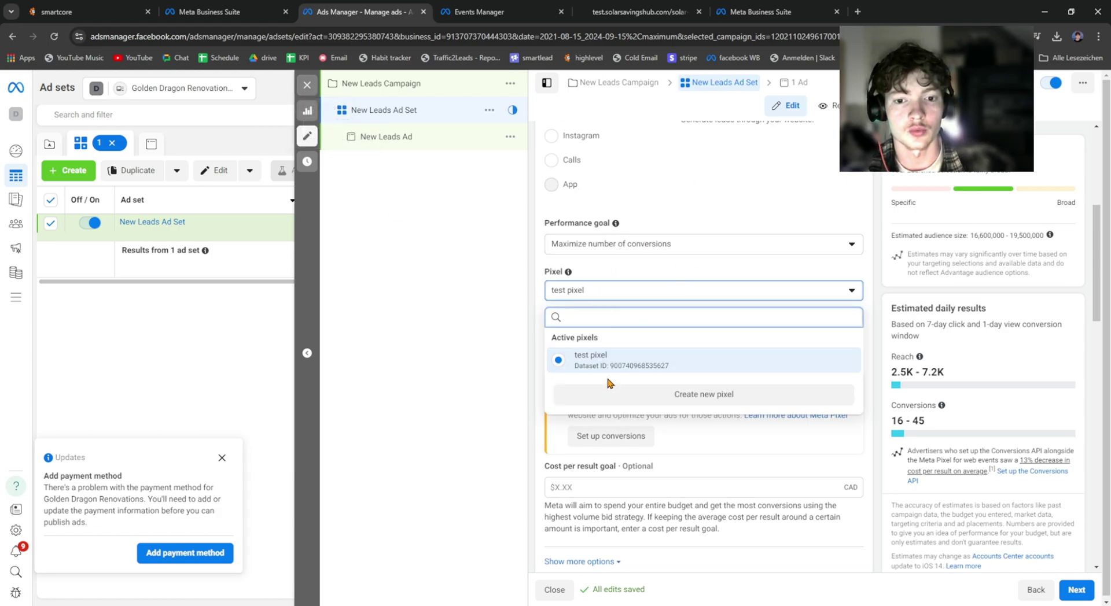
left_click(611, 288)
- Switch to Meta Business Suite settings and view the asset connection options for test pixel without connecting anything
left_click(226, 12)
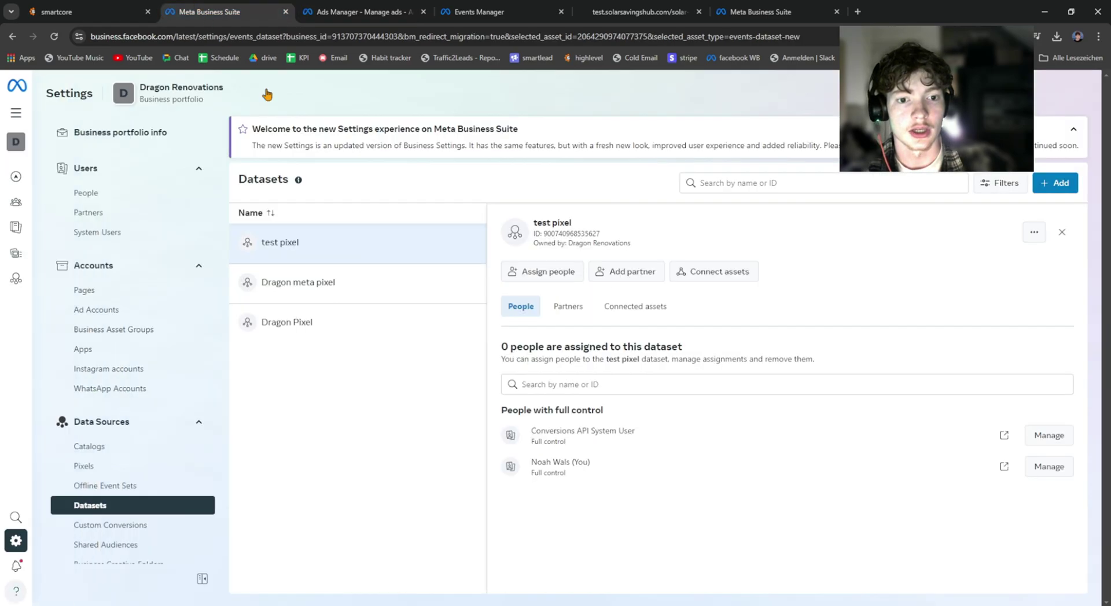
left_click(707, 275)
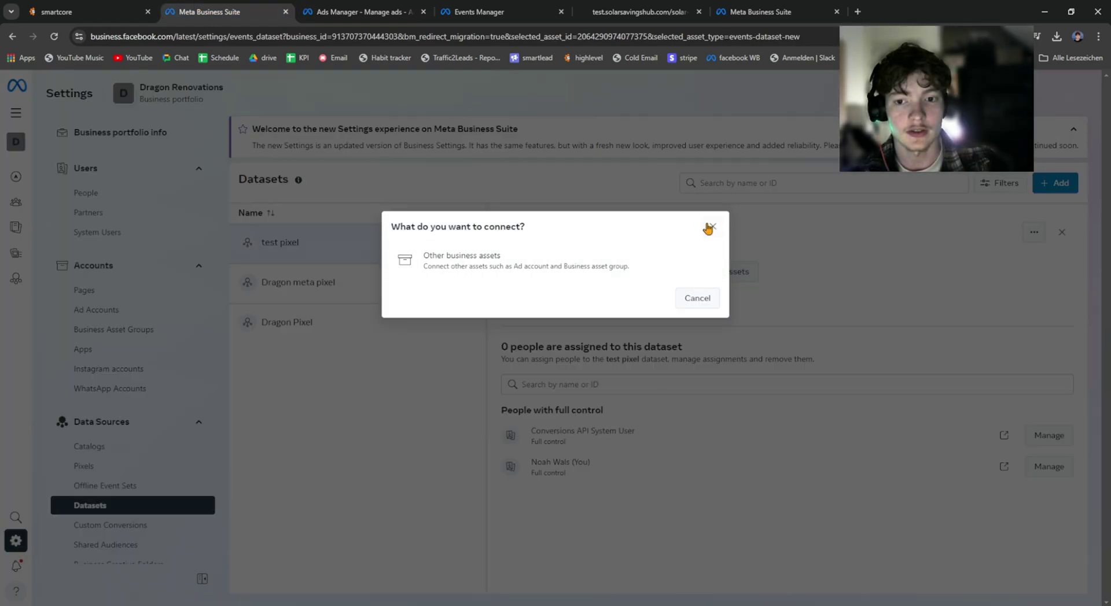
left_click(632, 260)
left_click(492, 239)
left_click(741, 158)
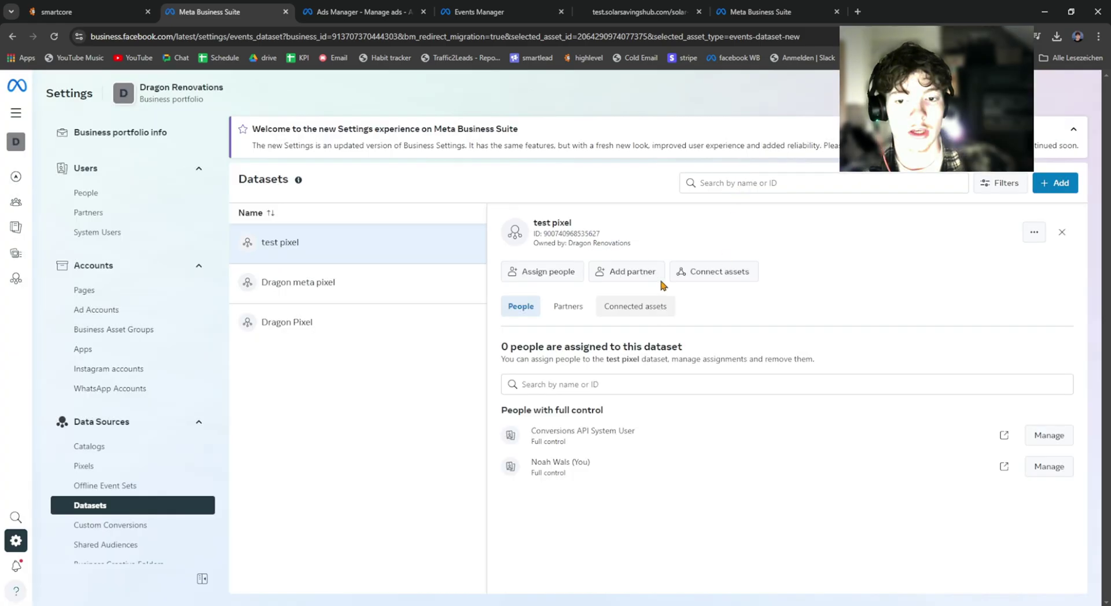
- Return to Ads Manager, keep test pixel for the ad set and set its conversion event to Lead
left_click(327, 7)
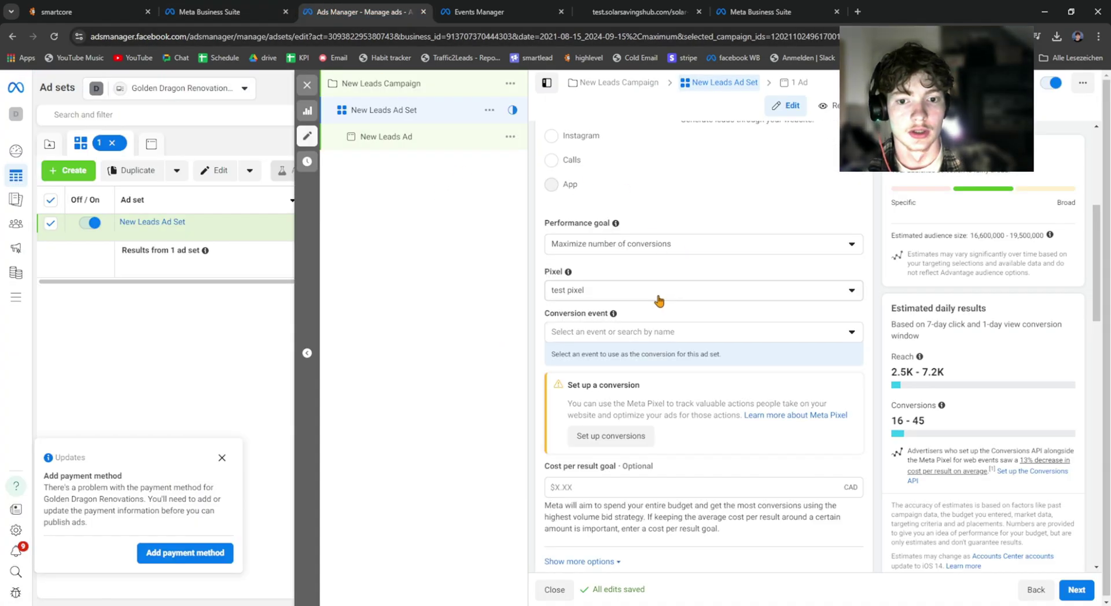
left_click(631, 290)
left_click(627, 292)
left_click(608, 331)
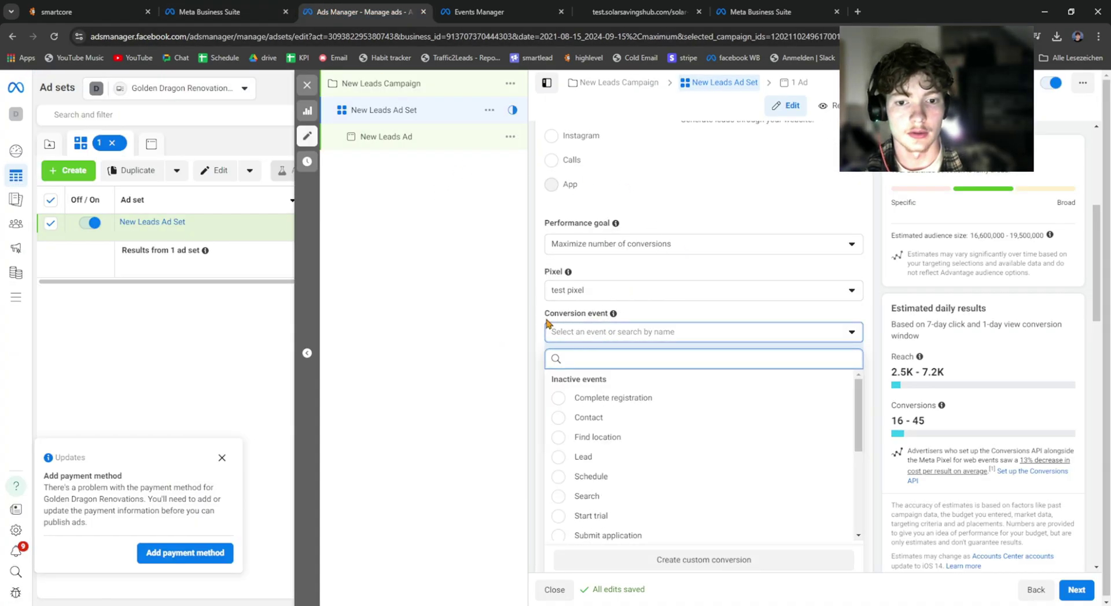
left_click(586, 456)
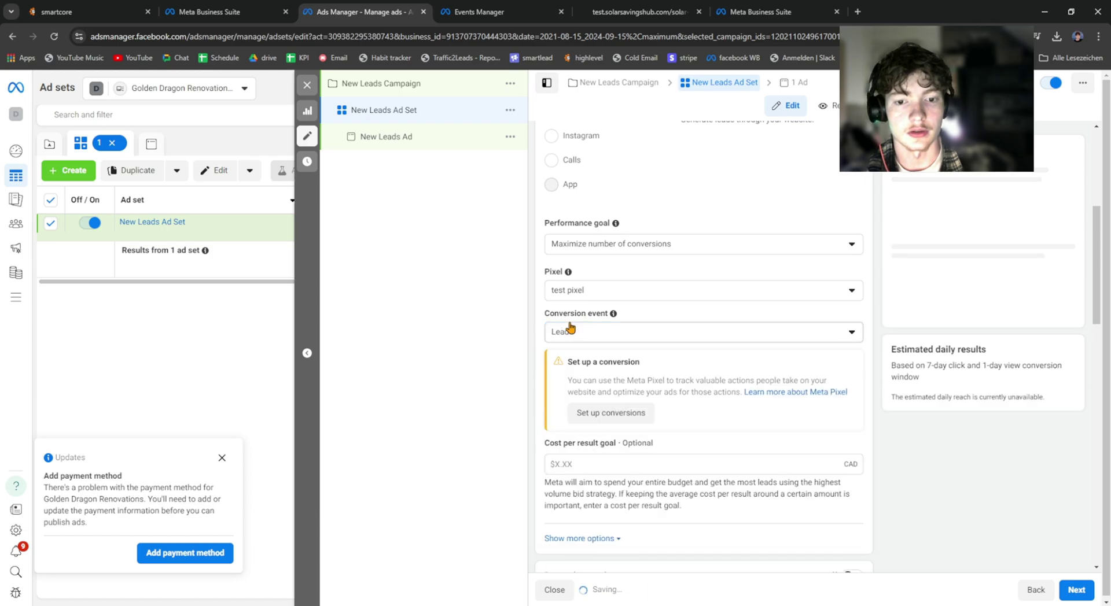
- Open the New Leads Ad for editing and turn off multi-advertiser ads in its ad setup
scroll(702, 232, "down", 8)
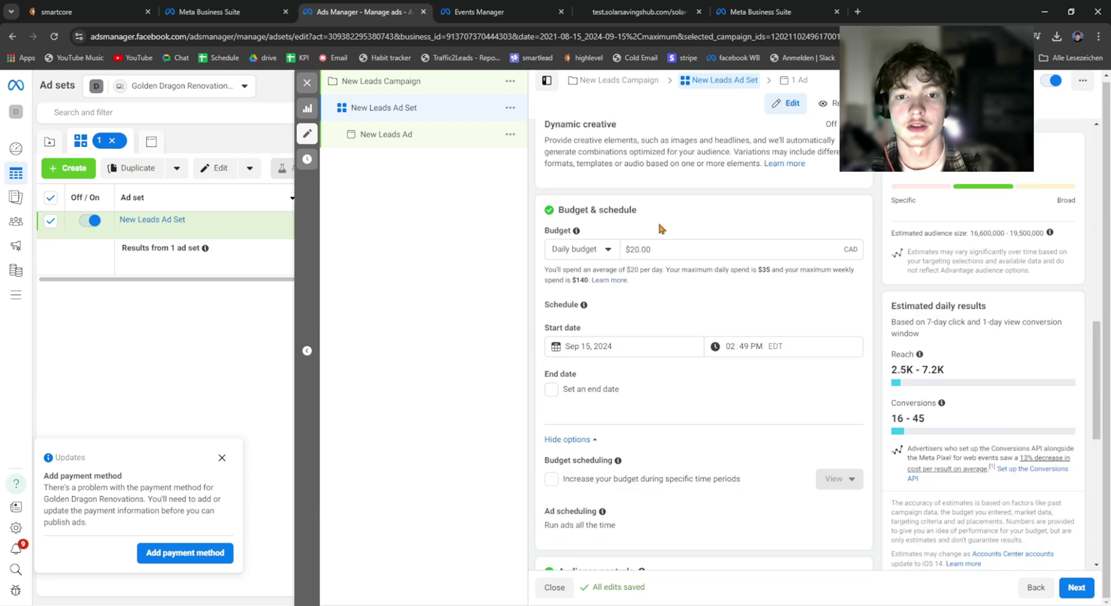
left_click(382, 142)
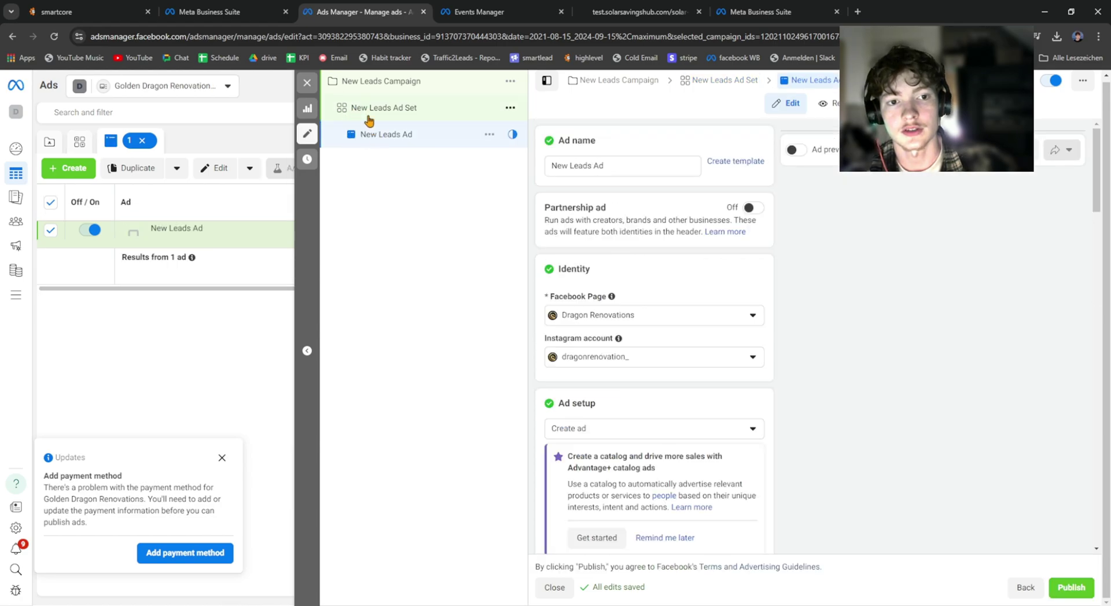
scroll(632, 186, "down", 3)
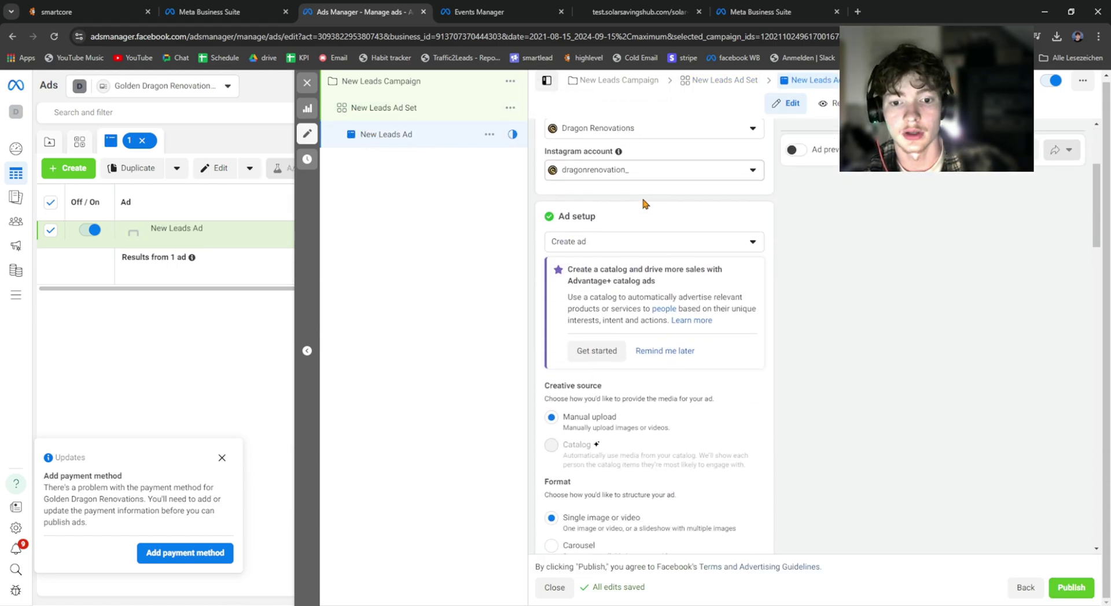
scroll(632, 186, "down", 5)
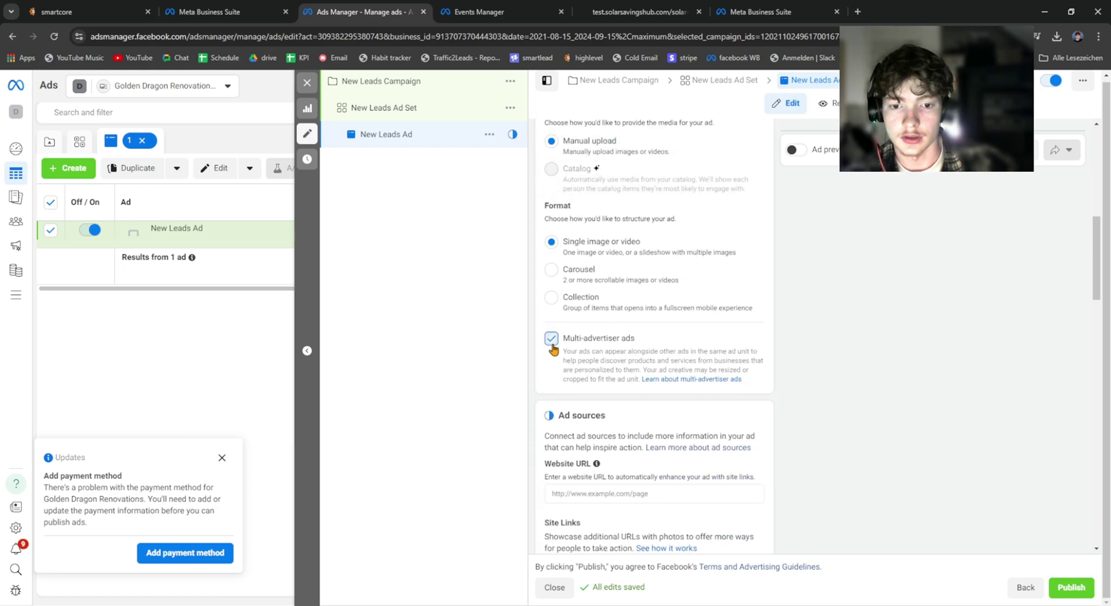
left_click(551, 347)
- Get ready to fill in the ad's website URL, then switch to HighLevel and copy the domain from the funnel's First Step URL
scroll(747, 292, "down", 2)
left_click(574, 377)
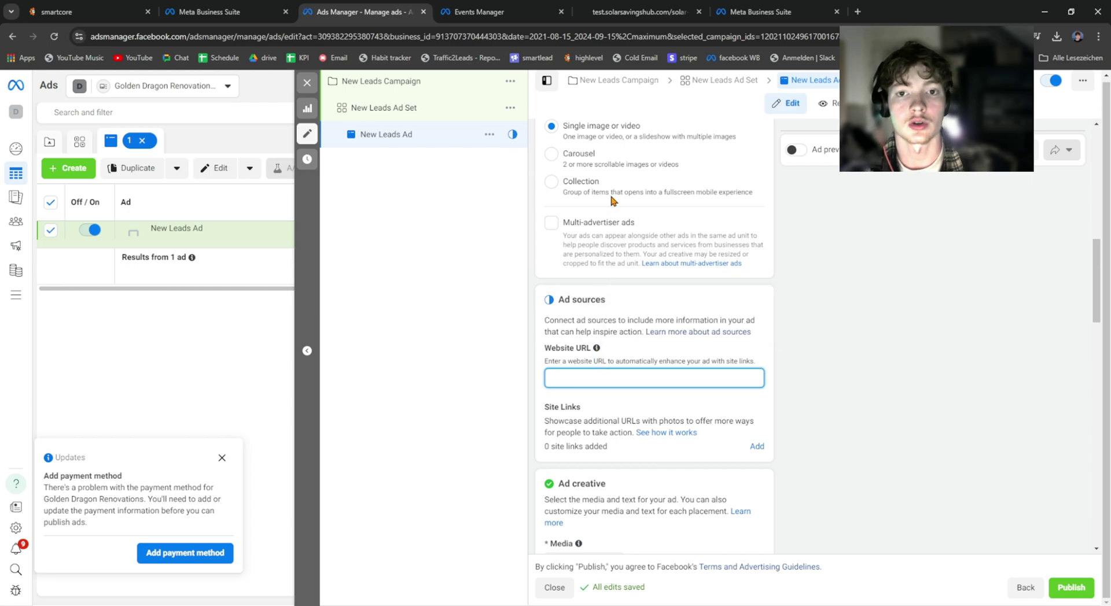
left_click(93, 11)
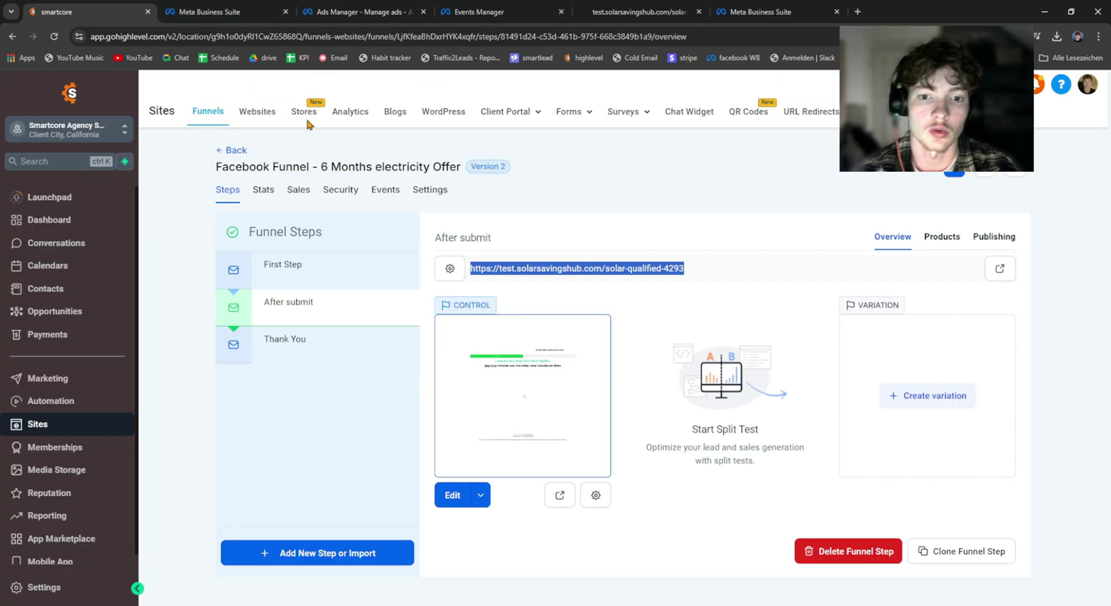
left_click(343, 277)
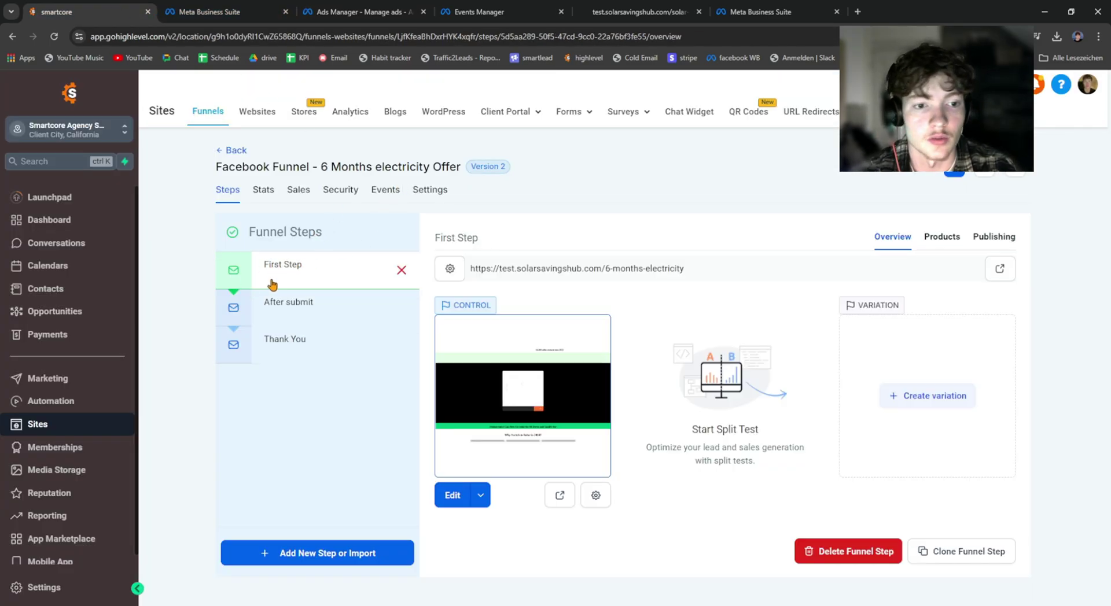
left_click_drag(500, 268, 600, 271)
key("ctrl+c")
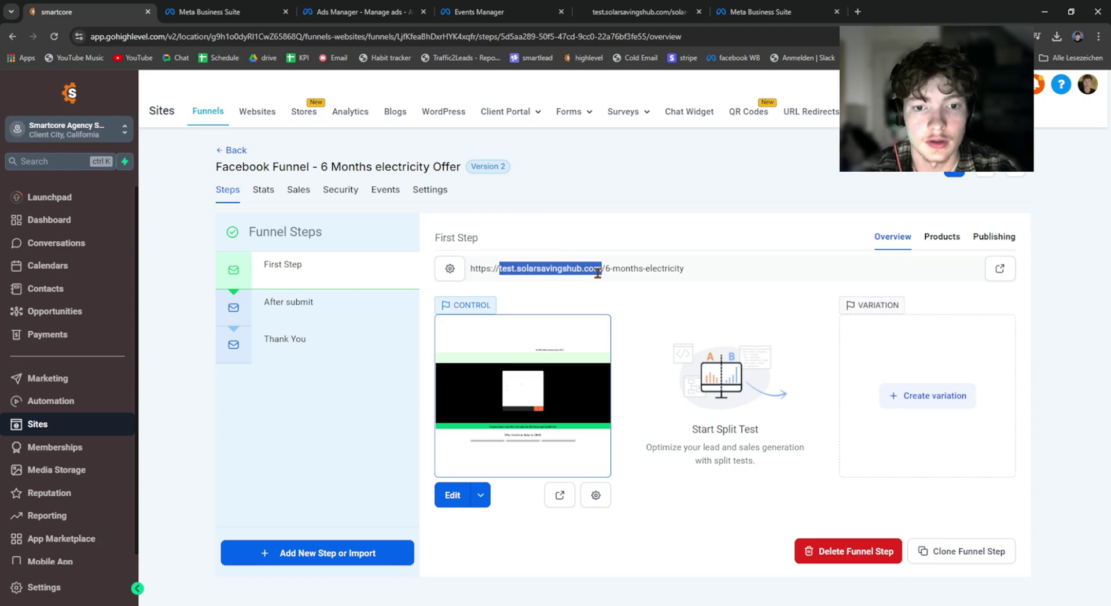
- Return to Ads Manager, set the ad source's website URL to test.solarsavingshub.com, and preview the linked page
left_click(212, 11)
left_click(358, 11)
left_click(497, 12)
left_click(357, 12)
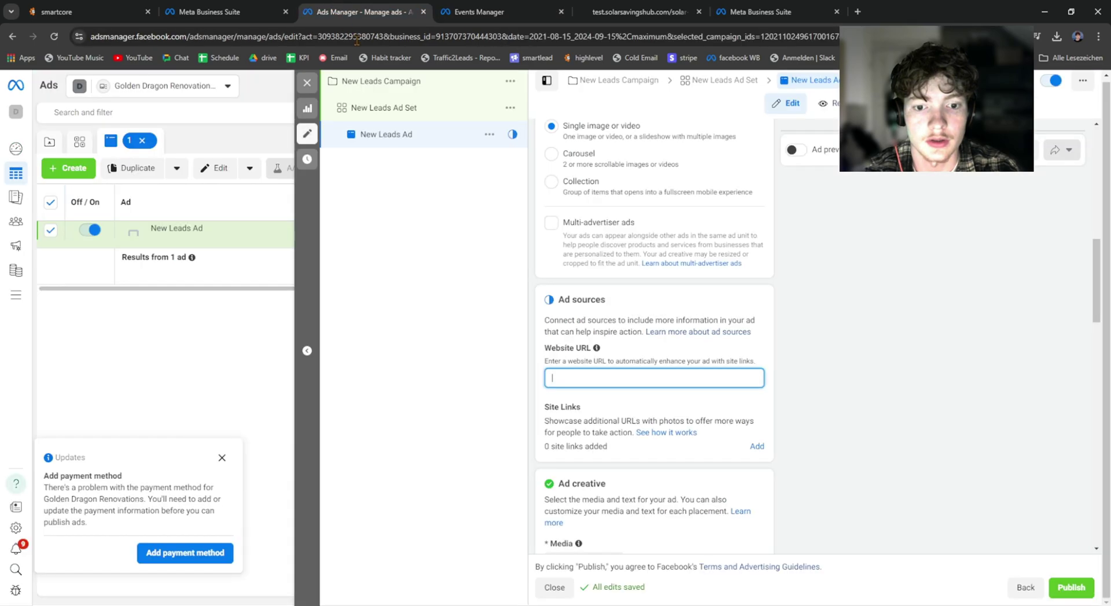
key("ctrl+v")
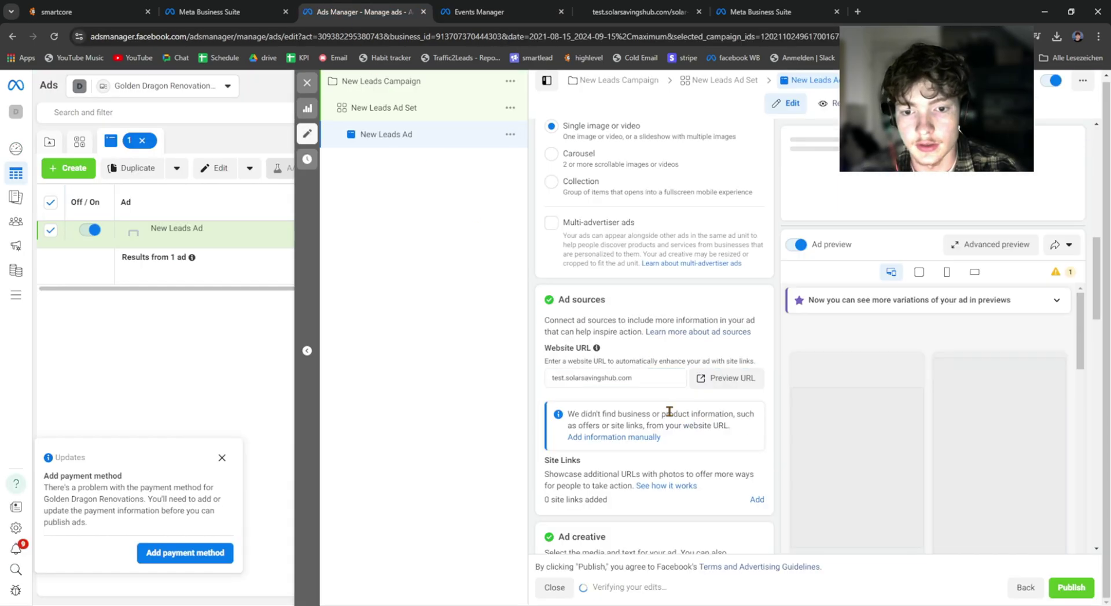
left_click(714, 380)
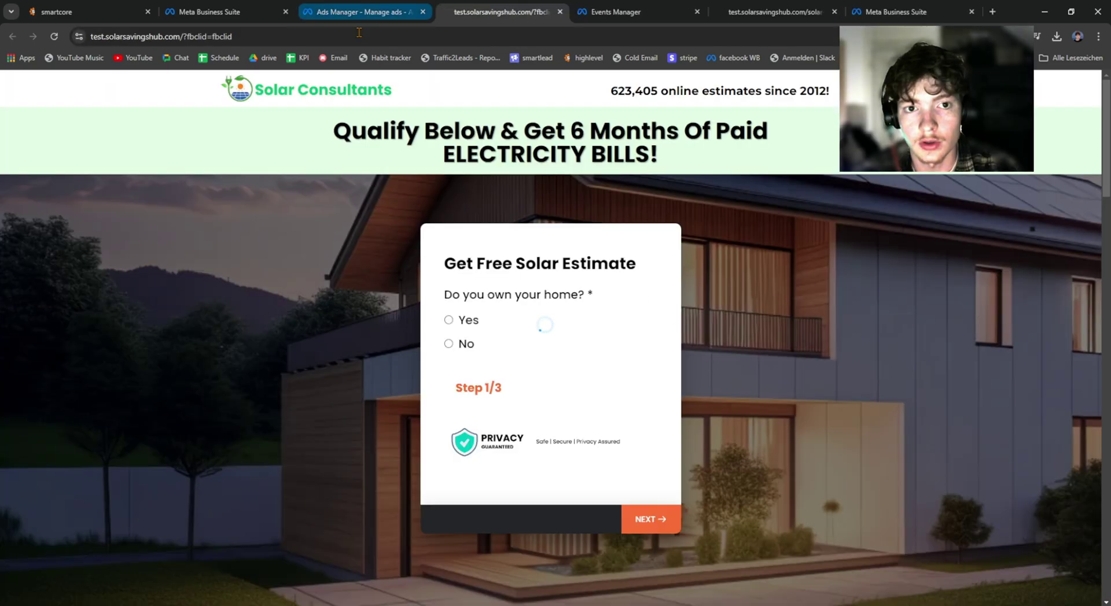
left_click(559, 12)
- Review the ad's creative fields, website destination, browser add-ons and tracking settings
scroll(659, 306, "down", 8)
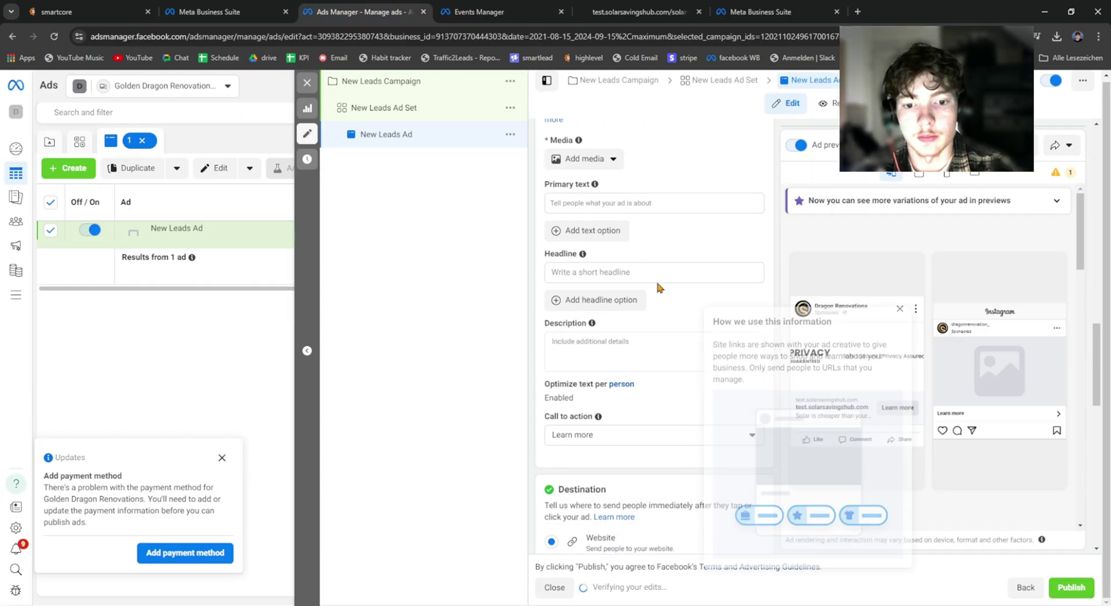
scroll(657, 288, "down", 10)
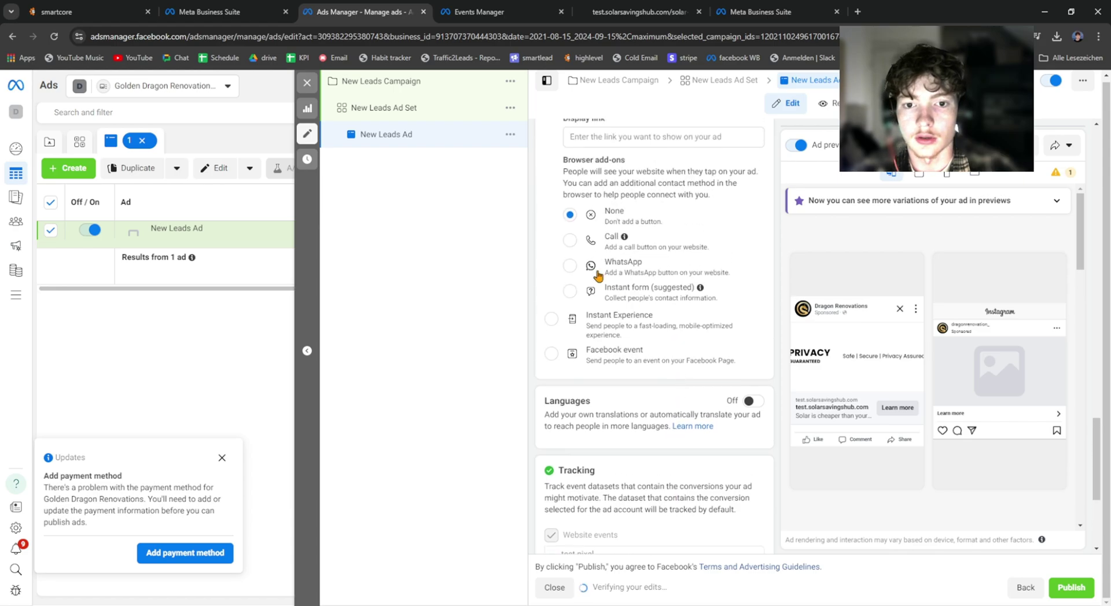
scroll(599, 274, "up", 2)
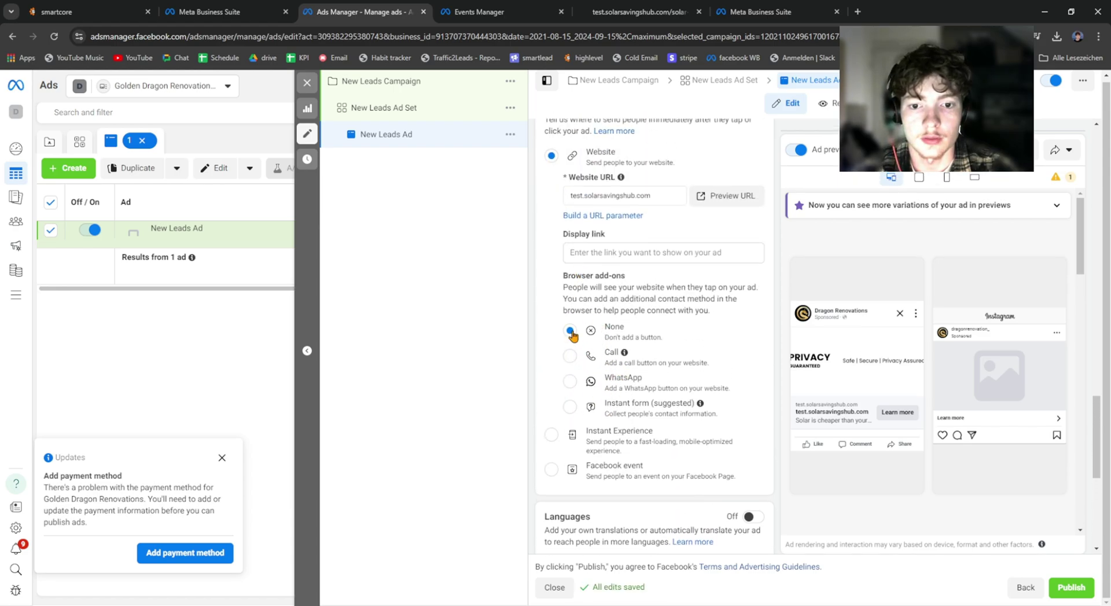
scroll(607, 334, "up", 2)
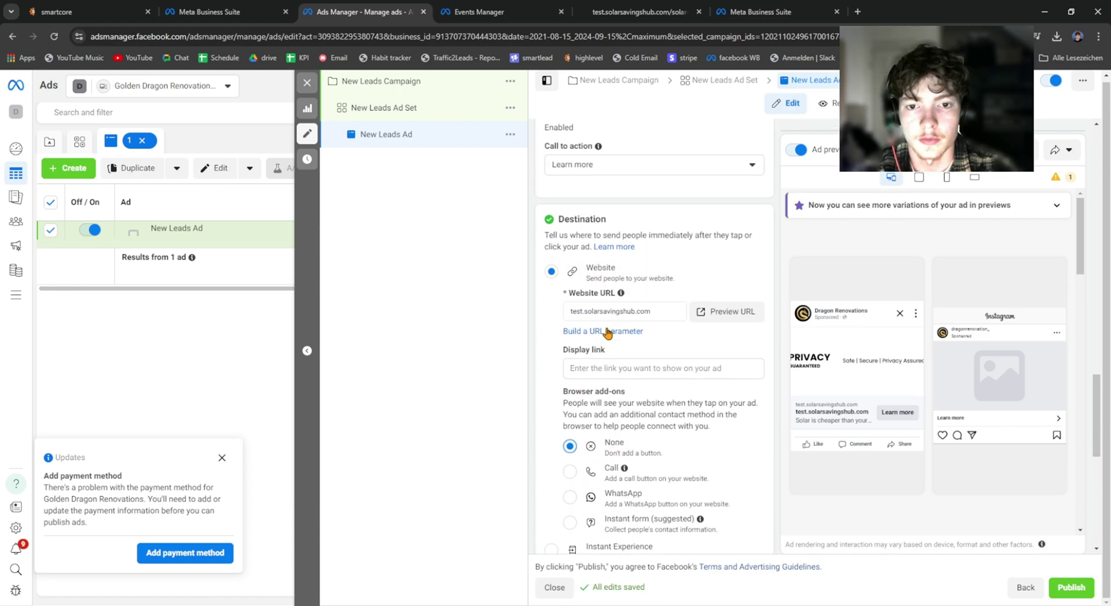
scroll(607, 333, "down", 8)
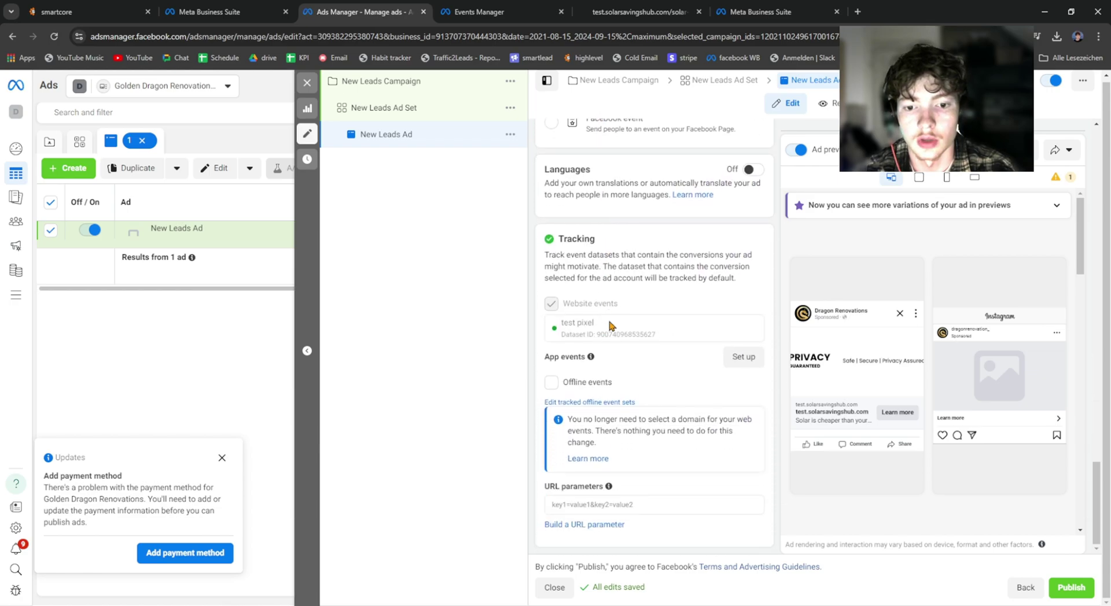